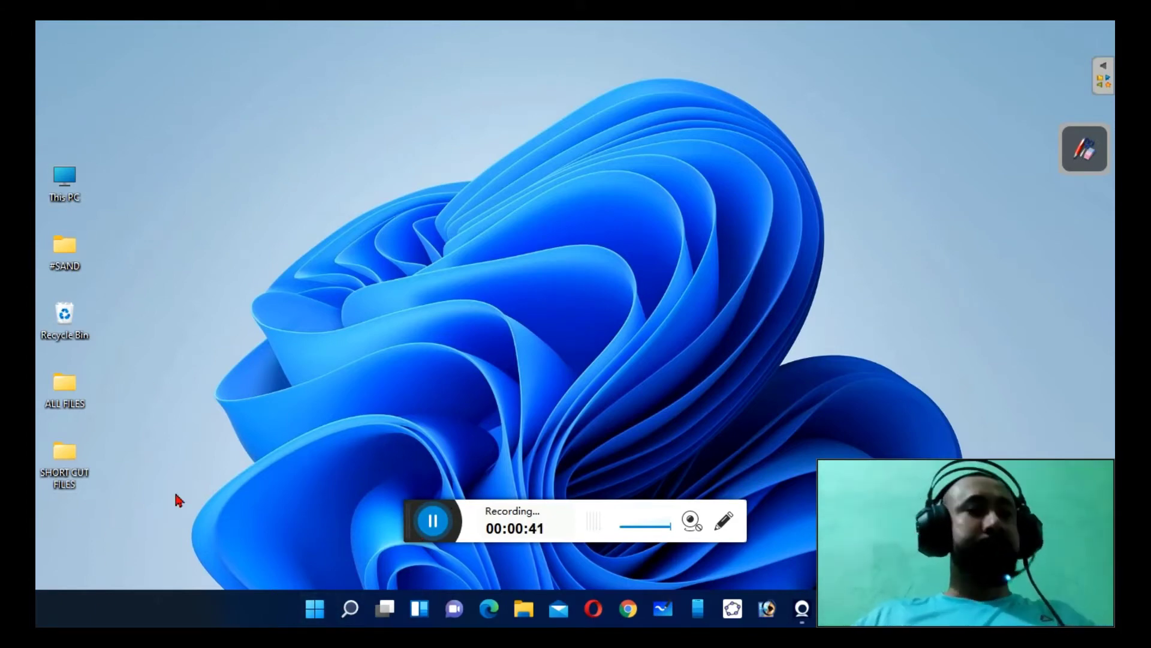
Step: Check the computer's Trusted Platform Module status by running tpm.msc, and close the TPM management console
key(super+r)
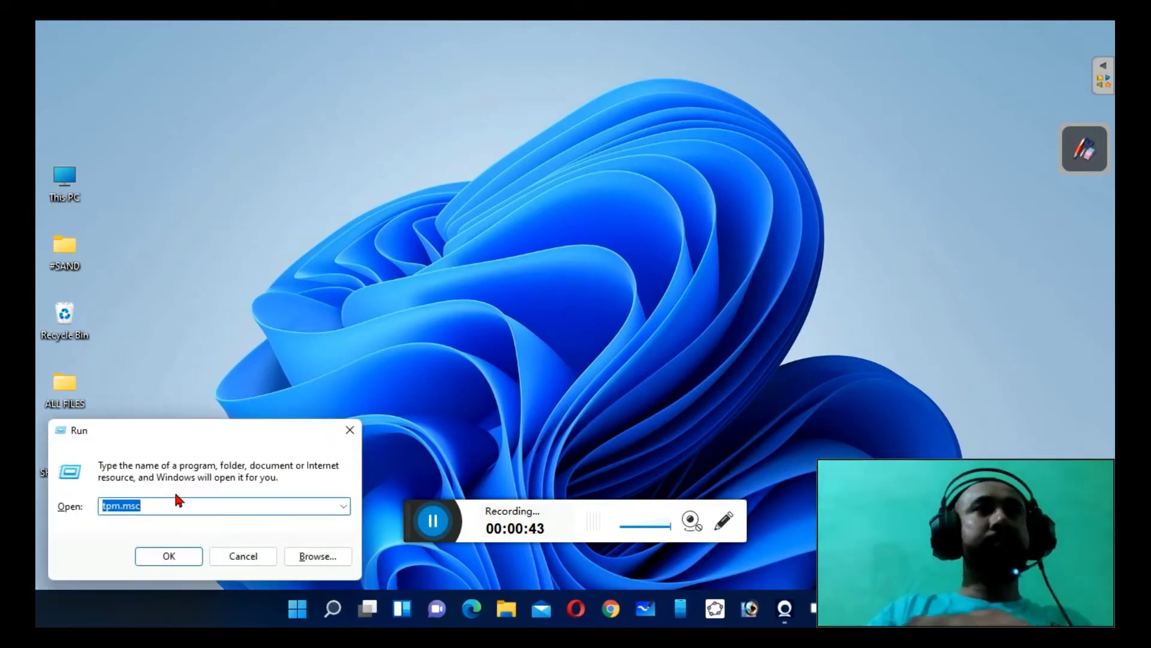
key(Return)
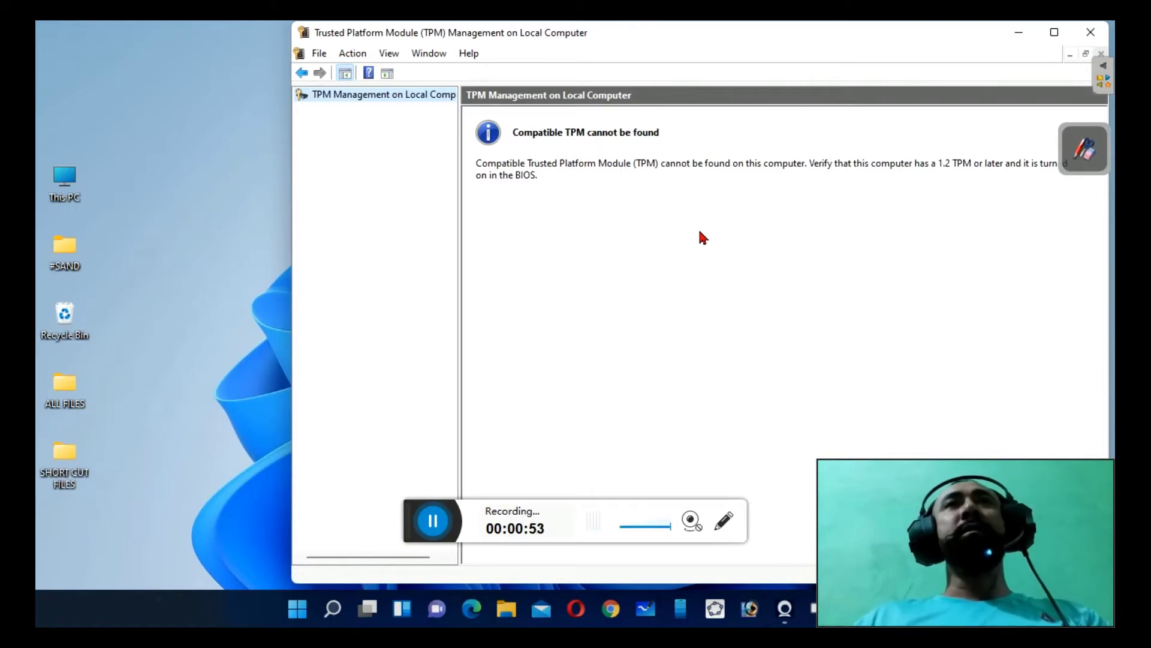
click(1091, 34)
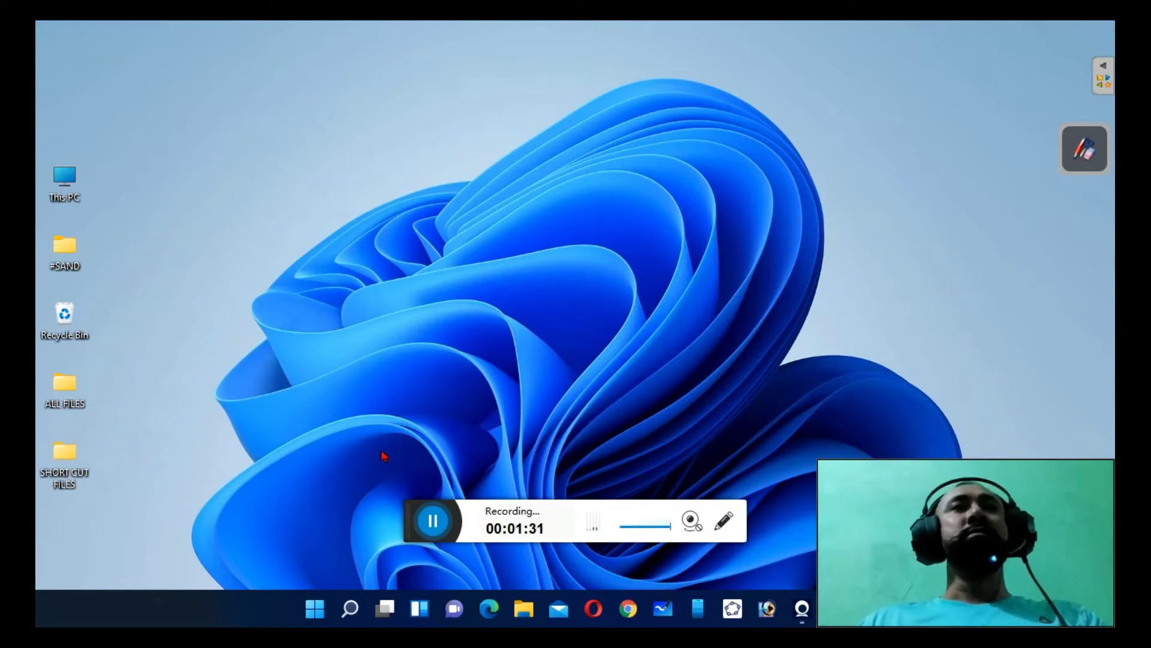
Step: In Microsoft Edge, search for "download windows 11" and open Microsoft's official Download Windows 11 page
click(488, 617)
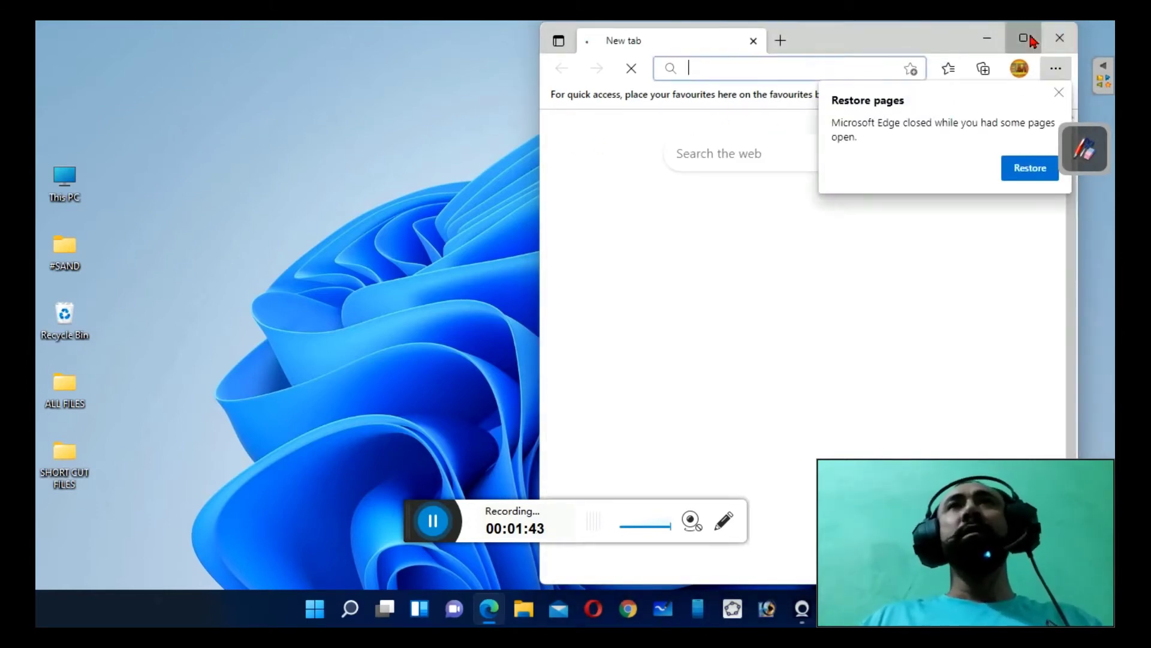
click(1024, 37)
click(260, 63)
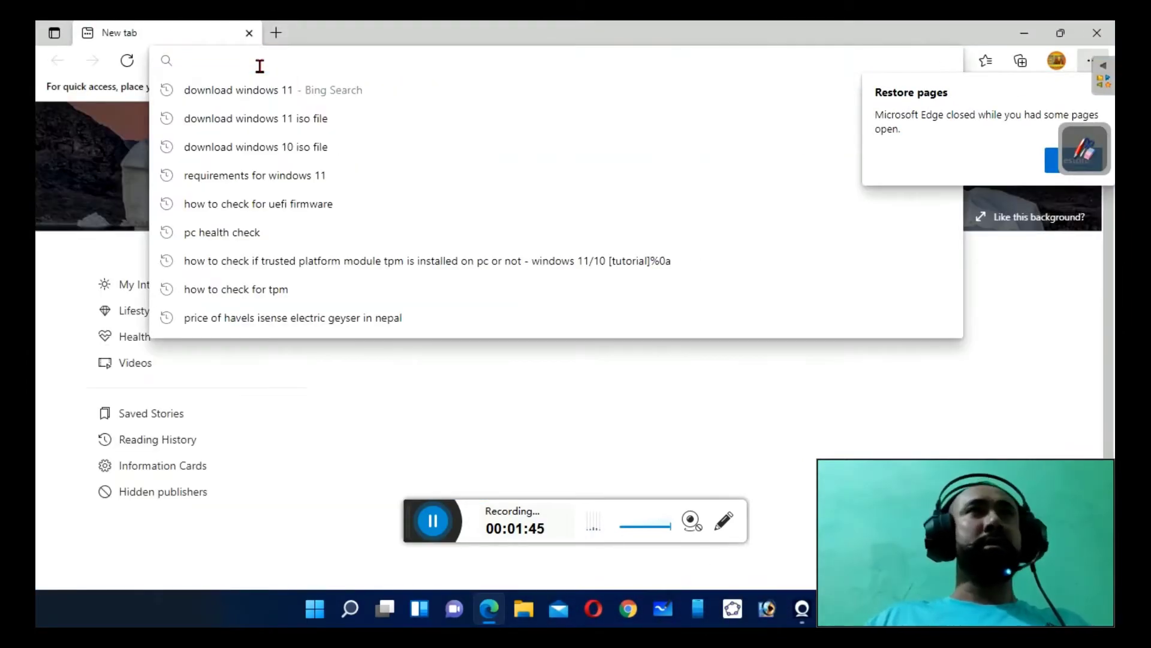
key(Down)
click(244, 98)
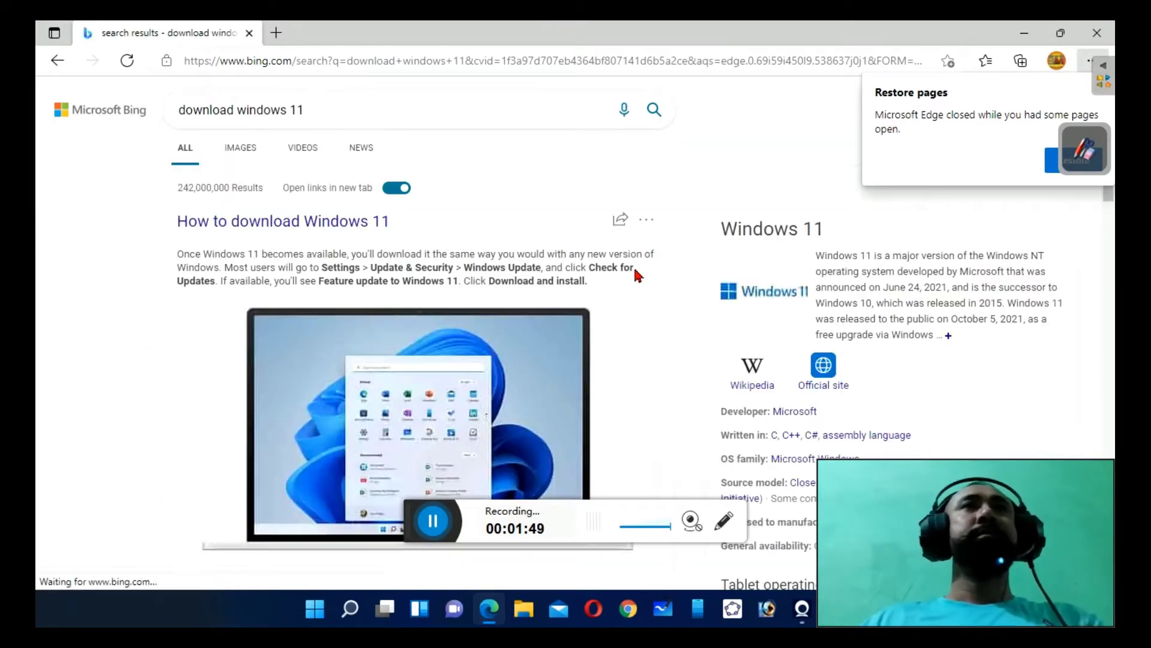
scroll(283, 373, down, 4)
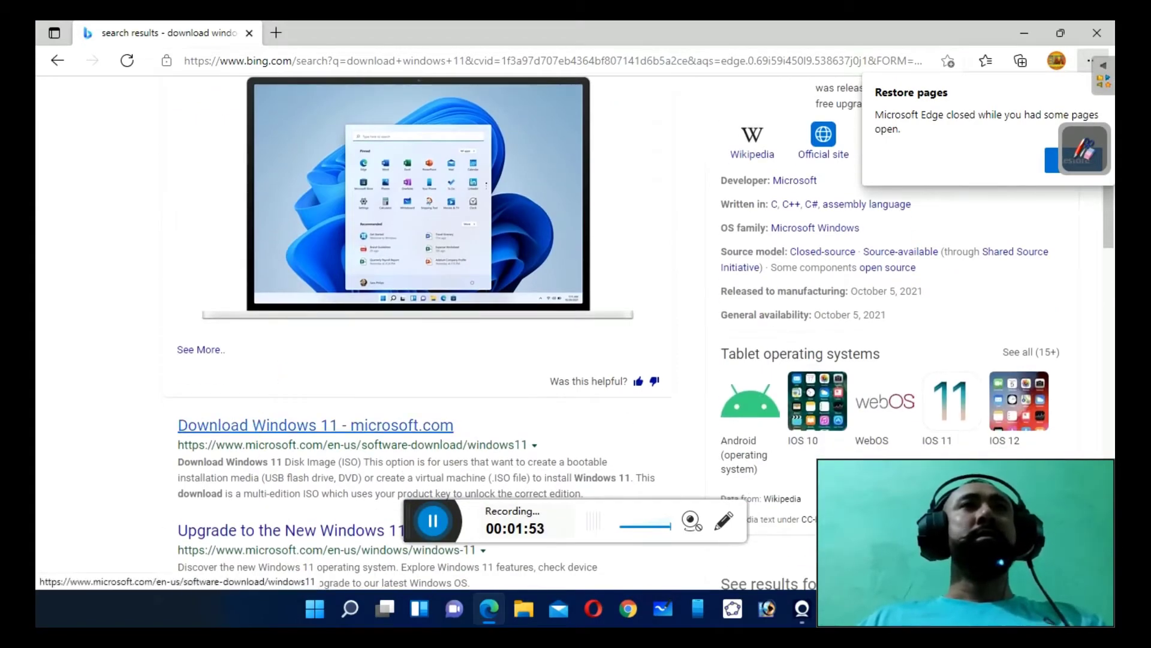
click(251, 427)
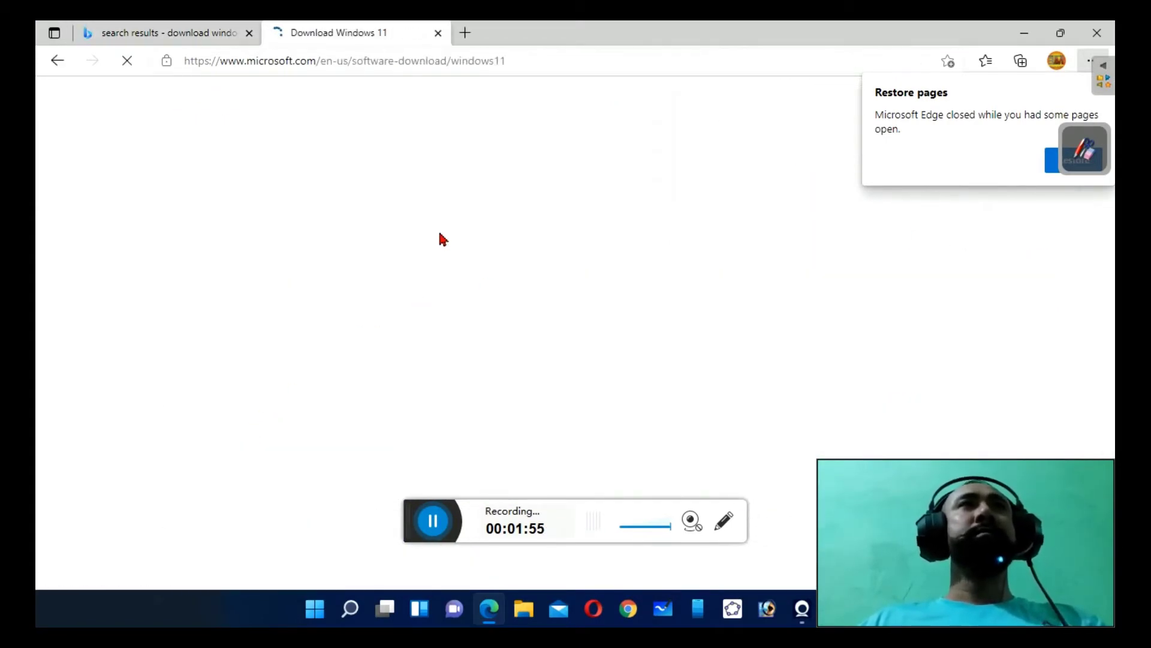
Step: Select Windows 11 in the Disk Image (ISO) section of the download page and request the download
scroll(306, 318, down, 5)
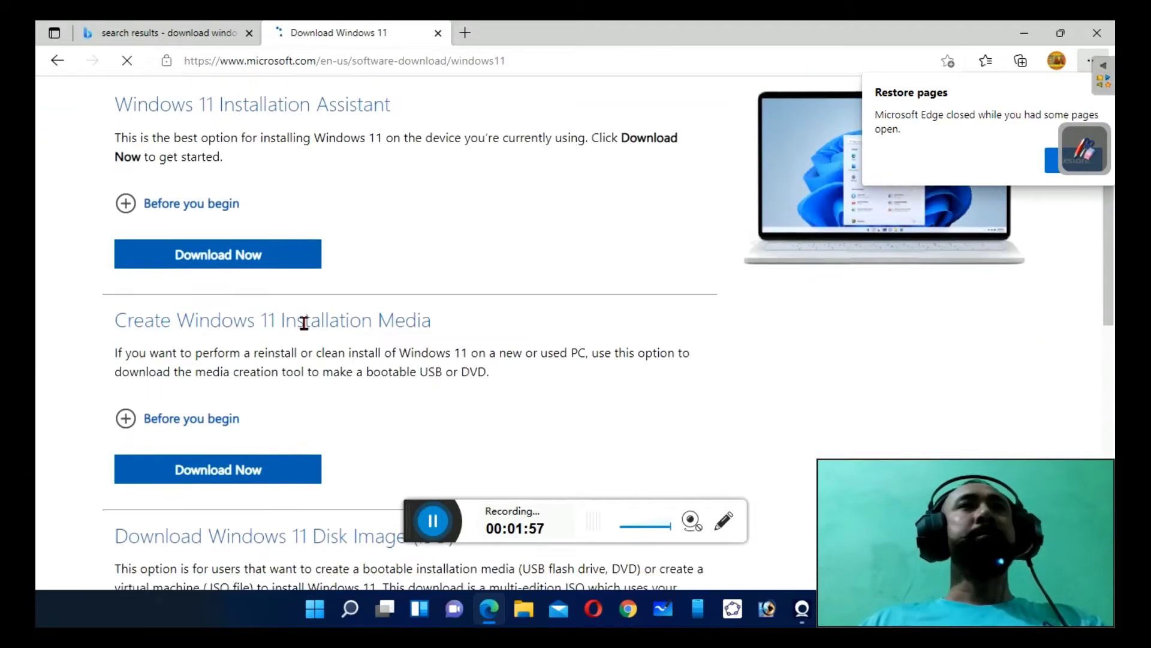
scroll(336, 342, down, 3)
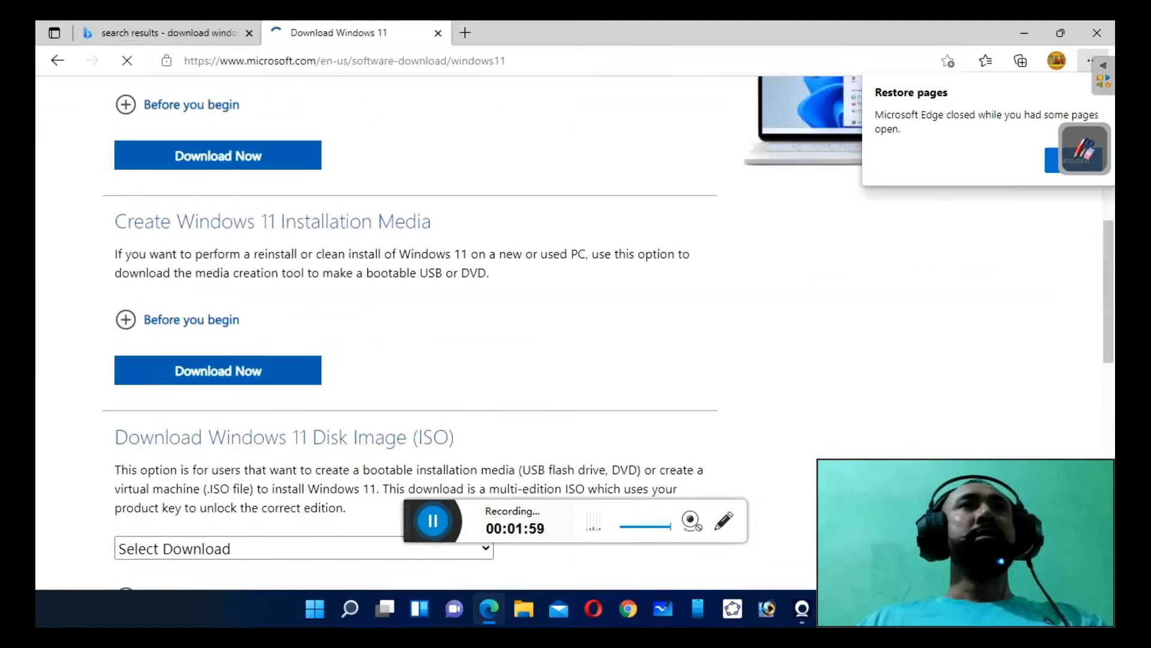
scroll(282, 300, up, 4)
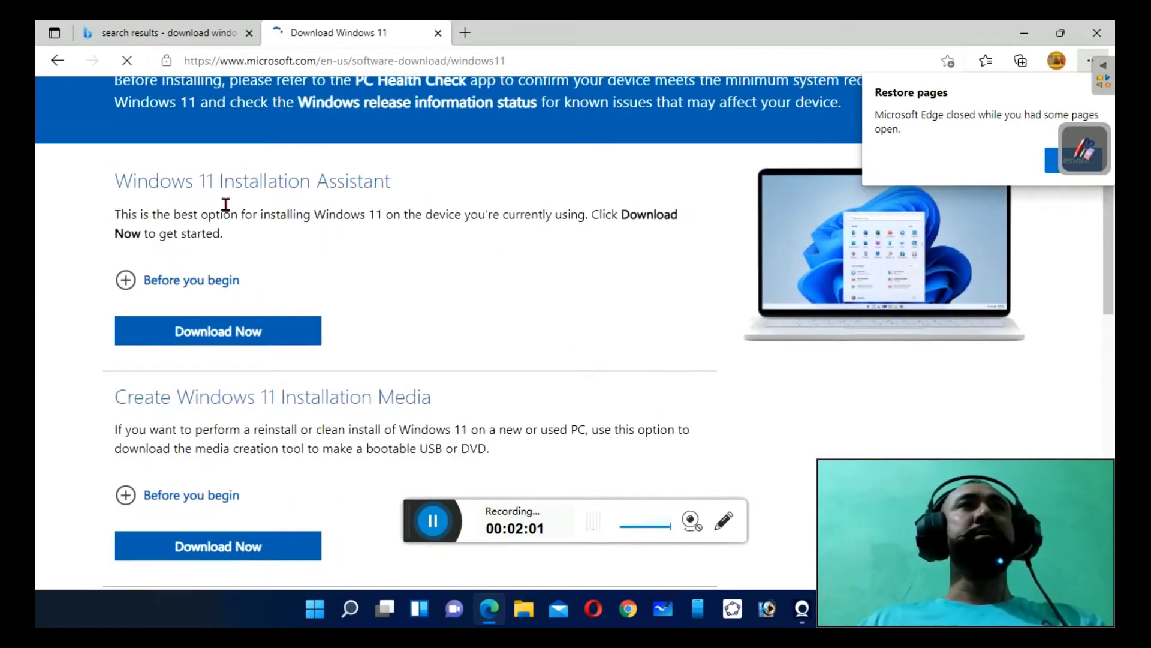
scroll(360, 270, down, 4)
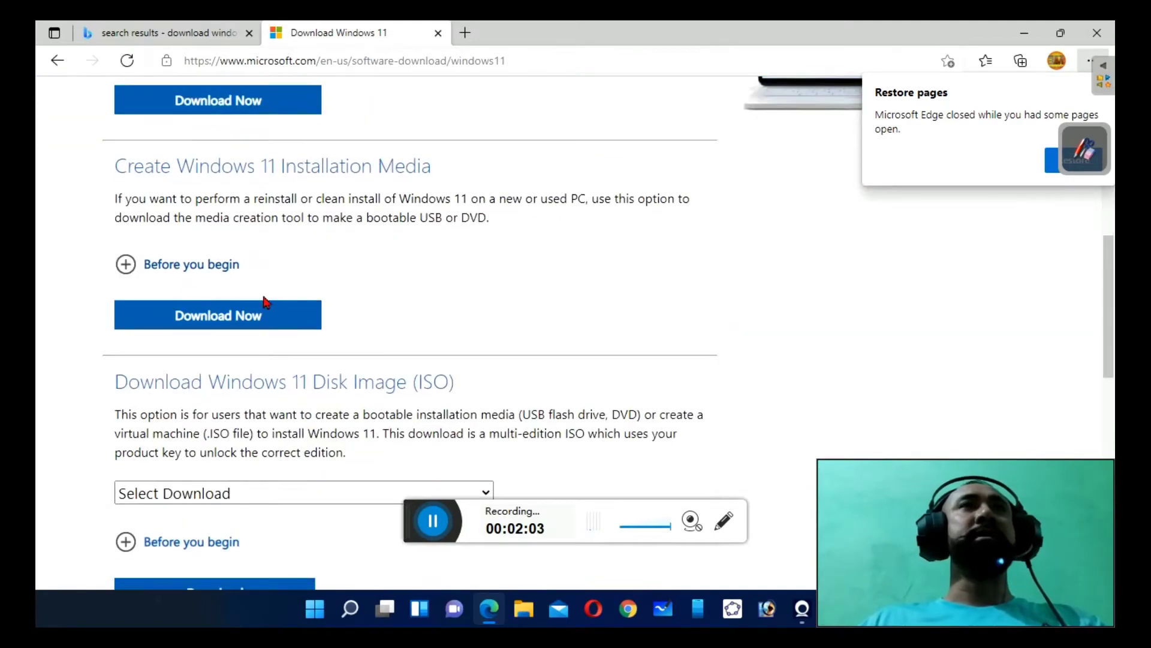
scroll(264, 355, down, 3)
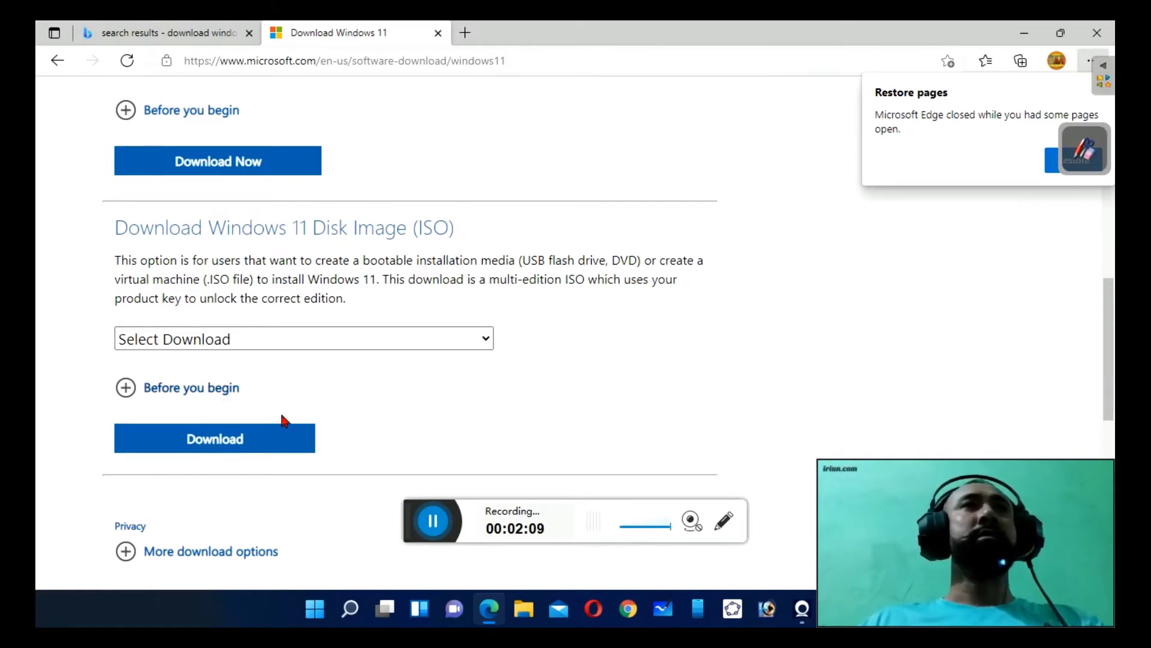
click(488, 337)
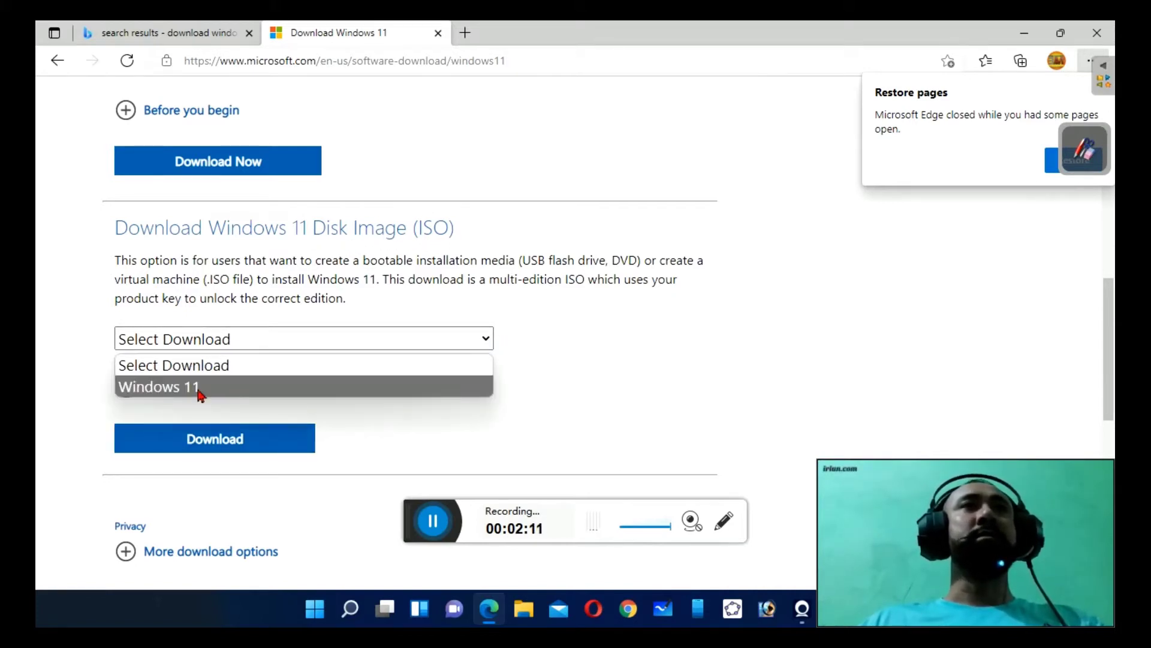
click(200, 390)
click(287, 443)
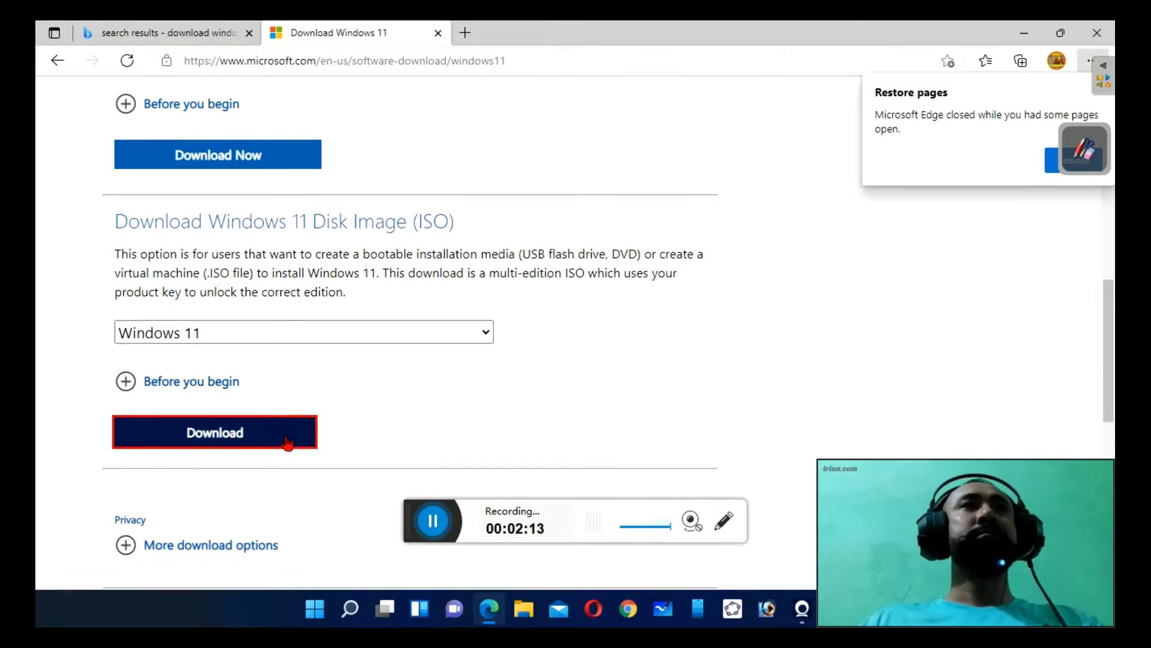
Step: Choose English as the product language for the ISO and close the browser
scroll(282, 441, down, 4)
scroll(258, 358, down, 2)
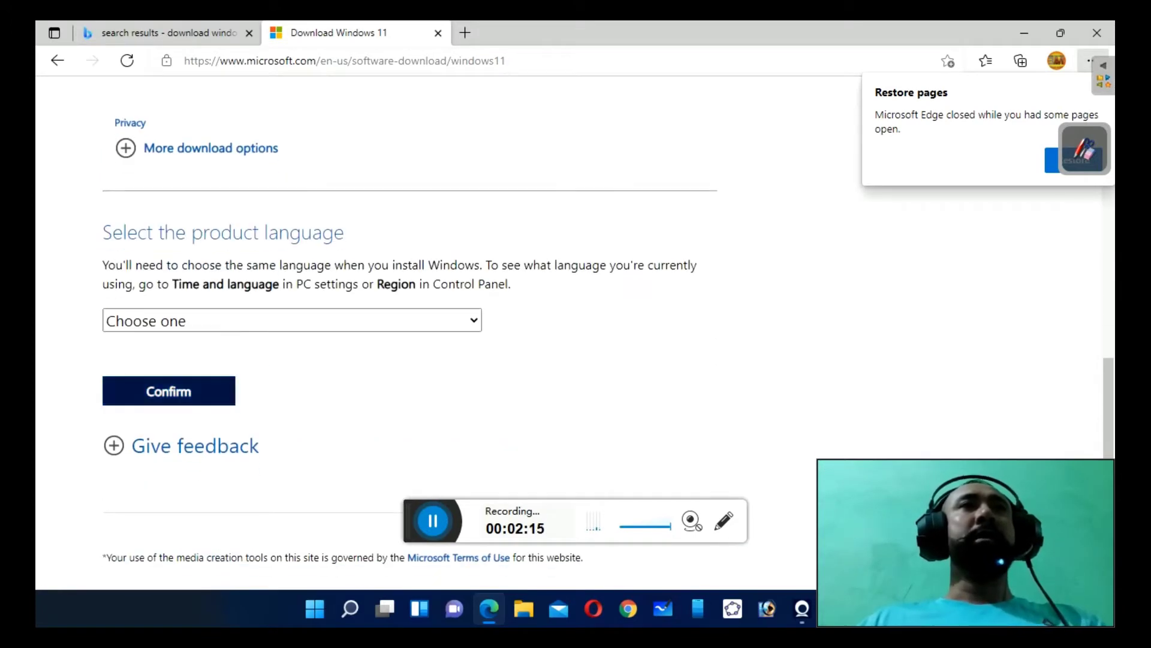
click(474, 322)
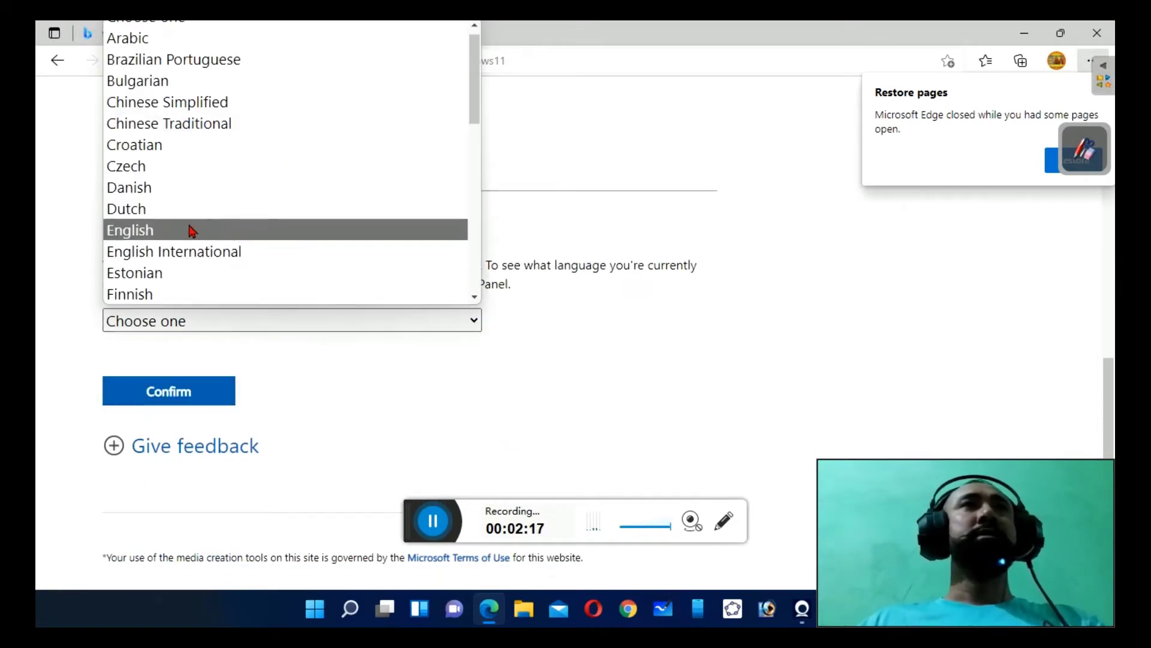
click(191, 231)
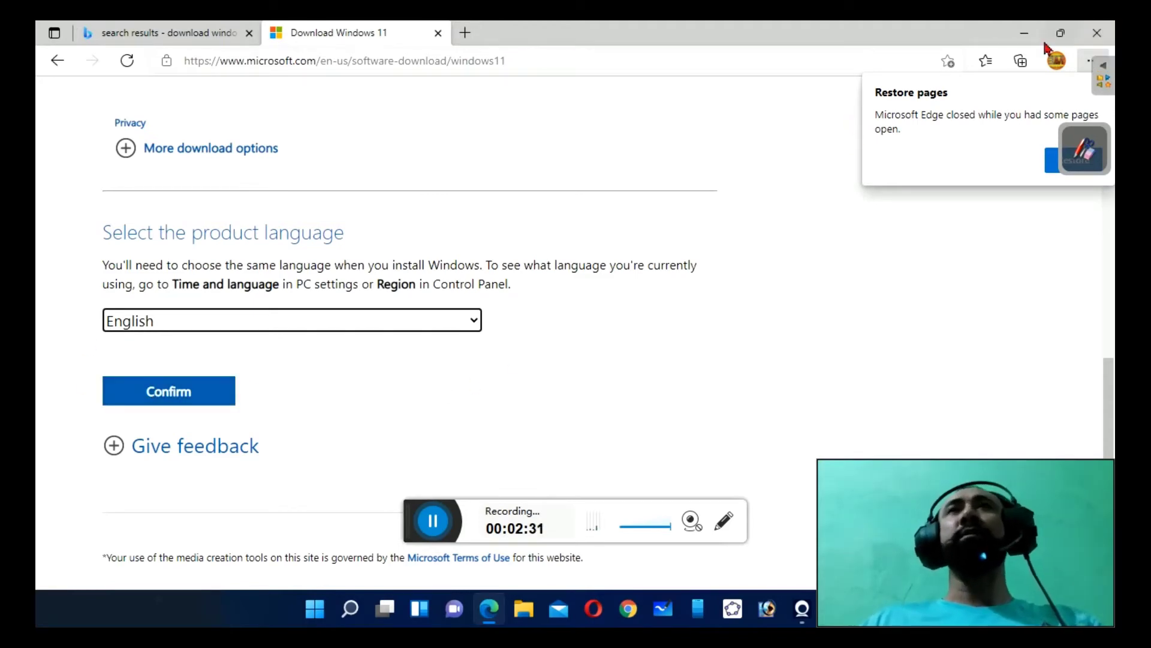
click(1098, 33)
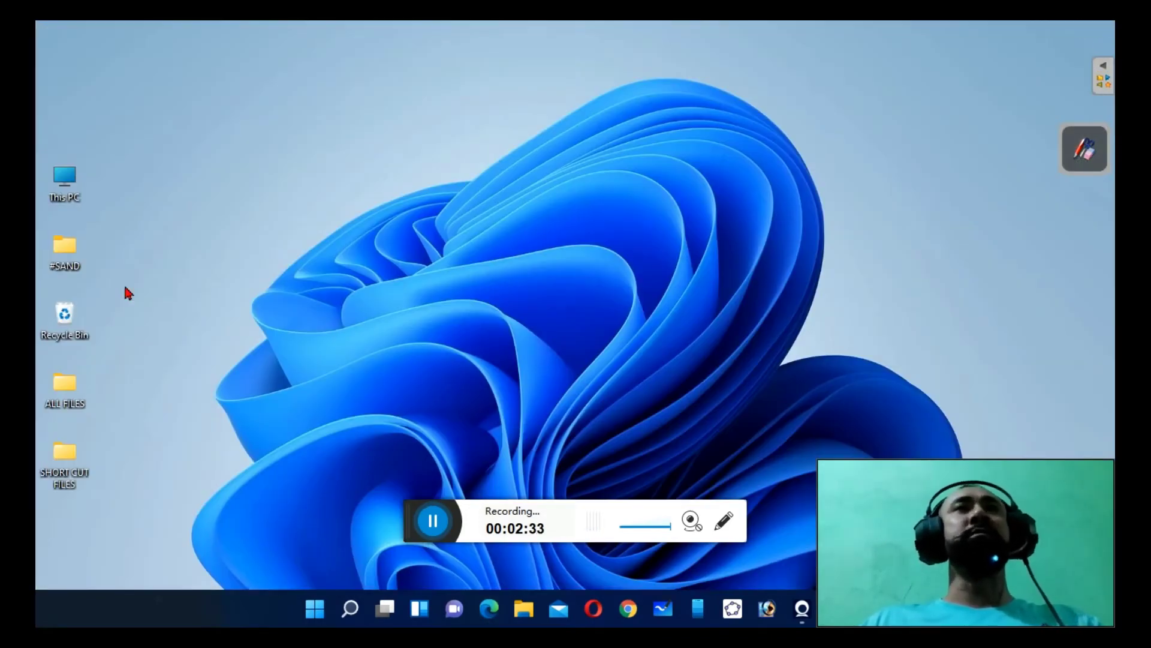
Step: Switch to File Explorer and mount the Win11_English_x64 disk image from the Downloads folder
double_click(64, 192)
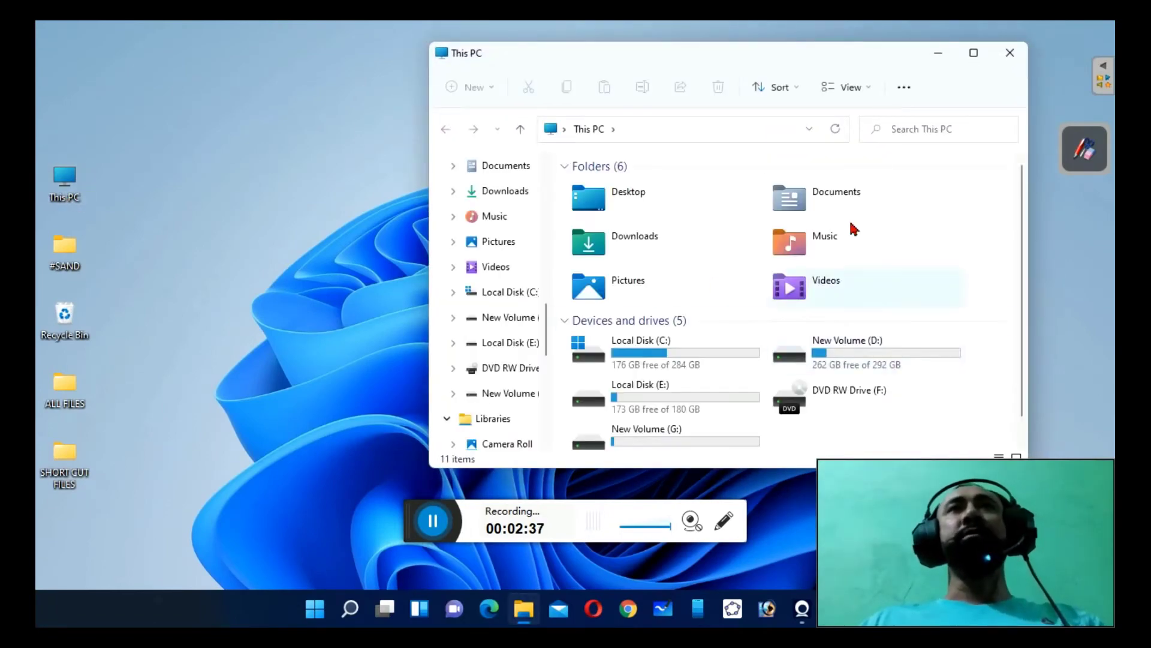
double_click(623, 243)
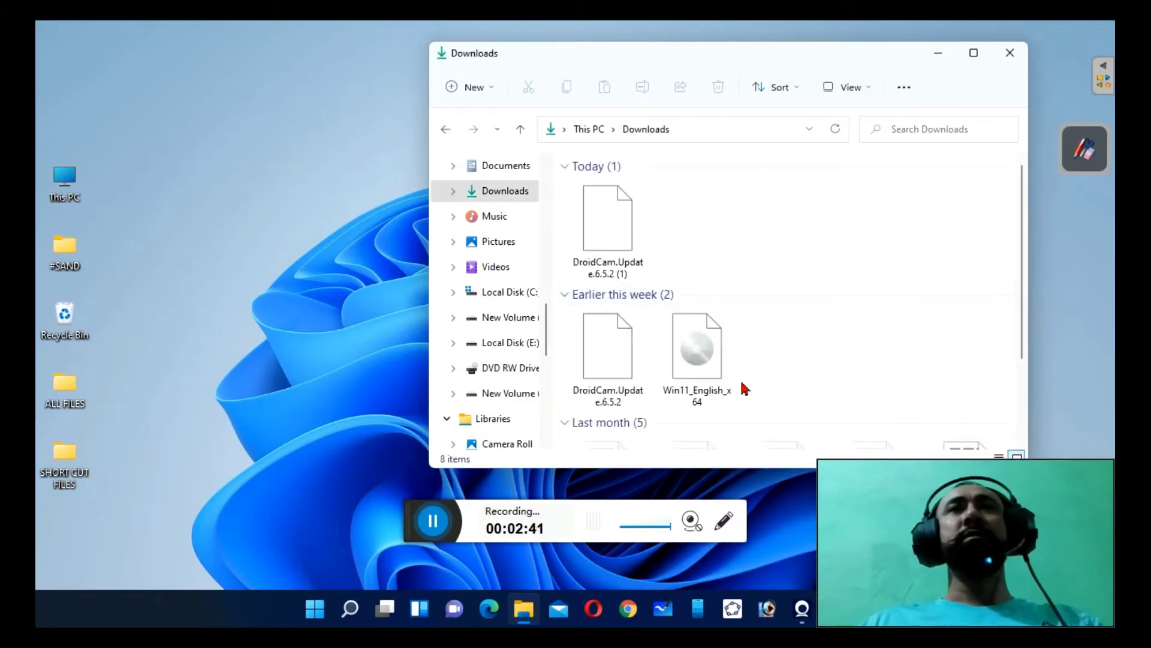
double_click(687, 363)
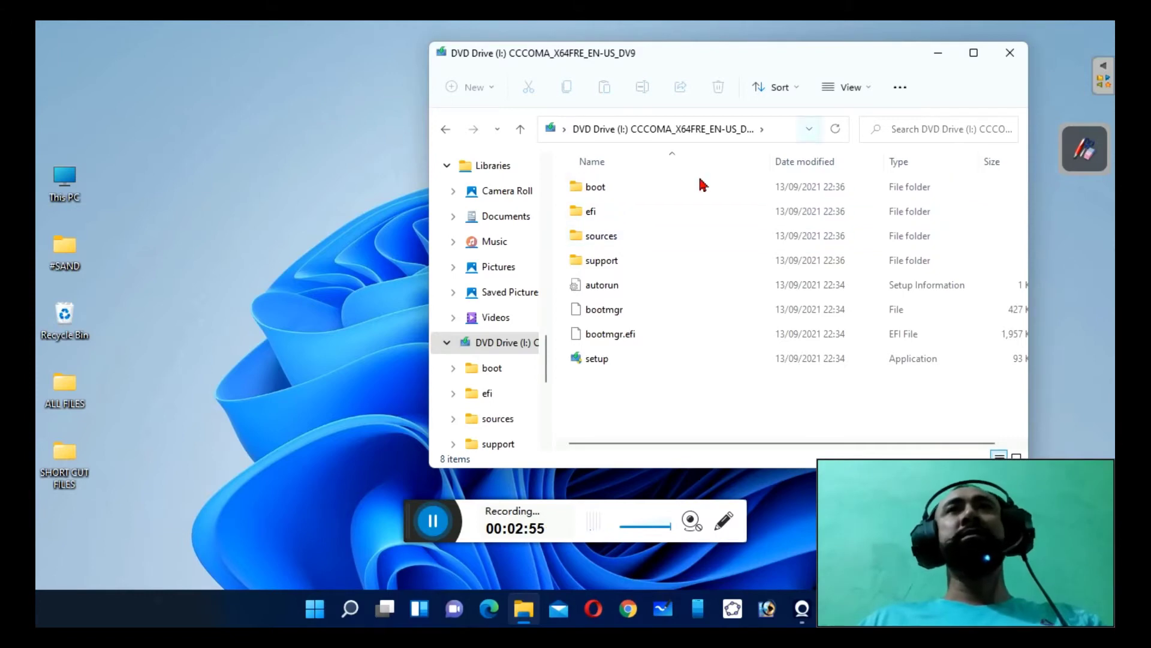
Step: Open appraiserres.dll from the sources folder of the mounted Windows 11 disk image in Notepad
double_click(624, 236)
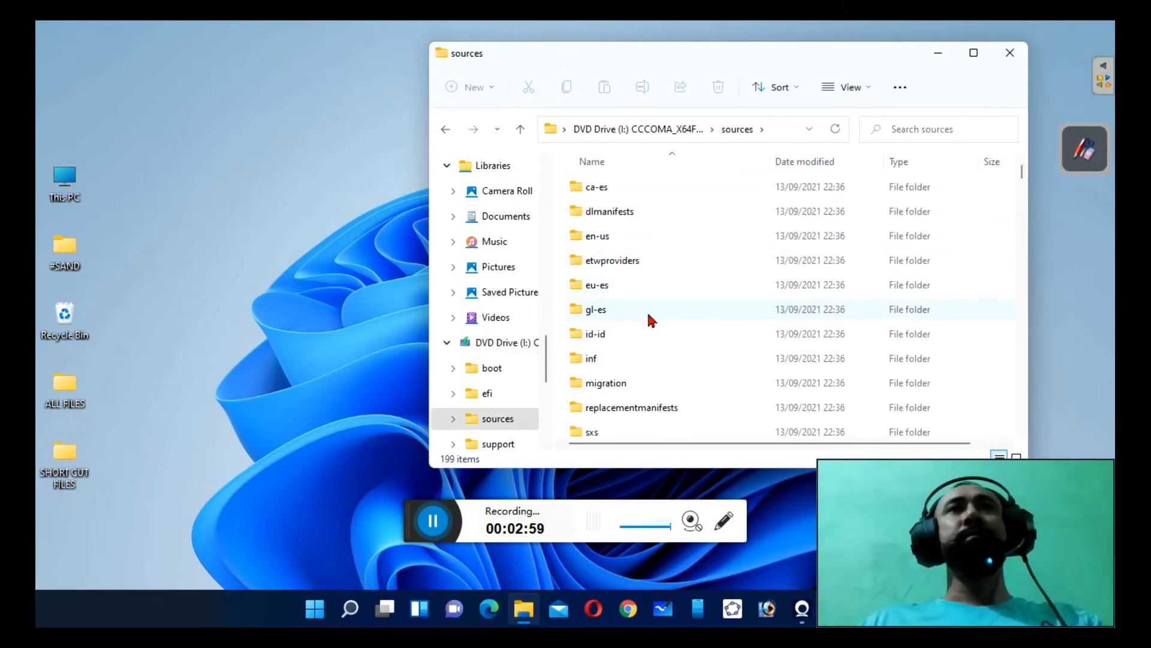
scroll(652, 321, down, 4)
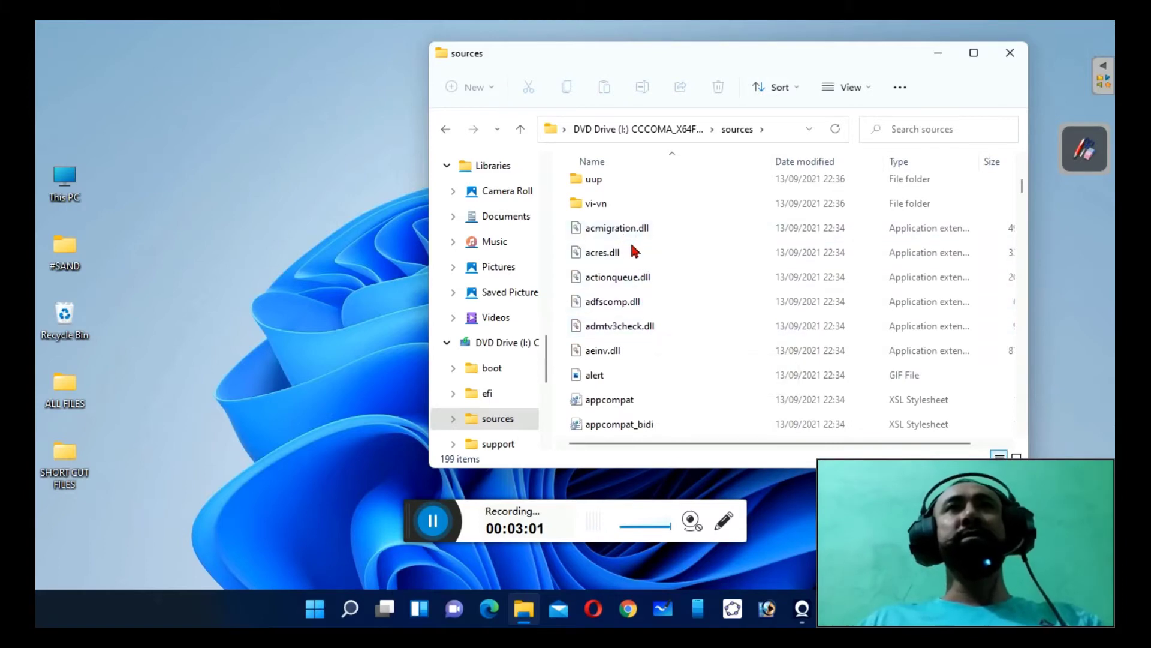
scroll(645, 303, down, 2)
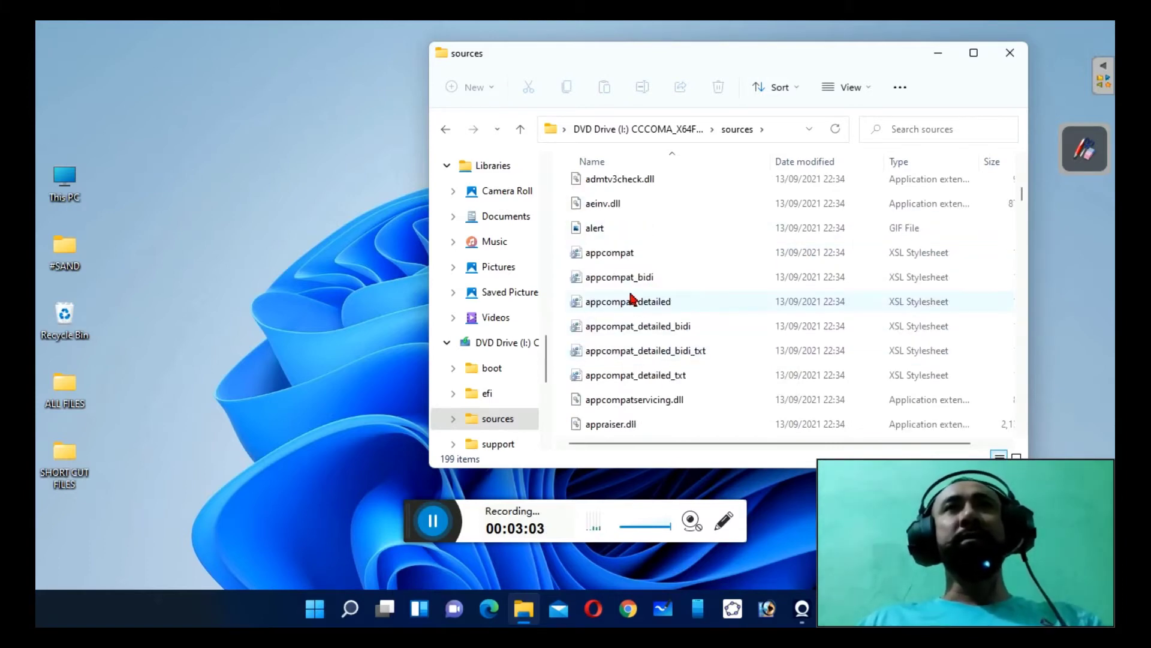
scroll(645, 324, down, 1)
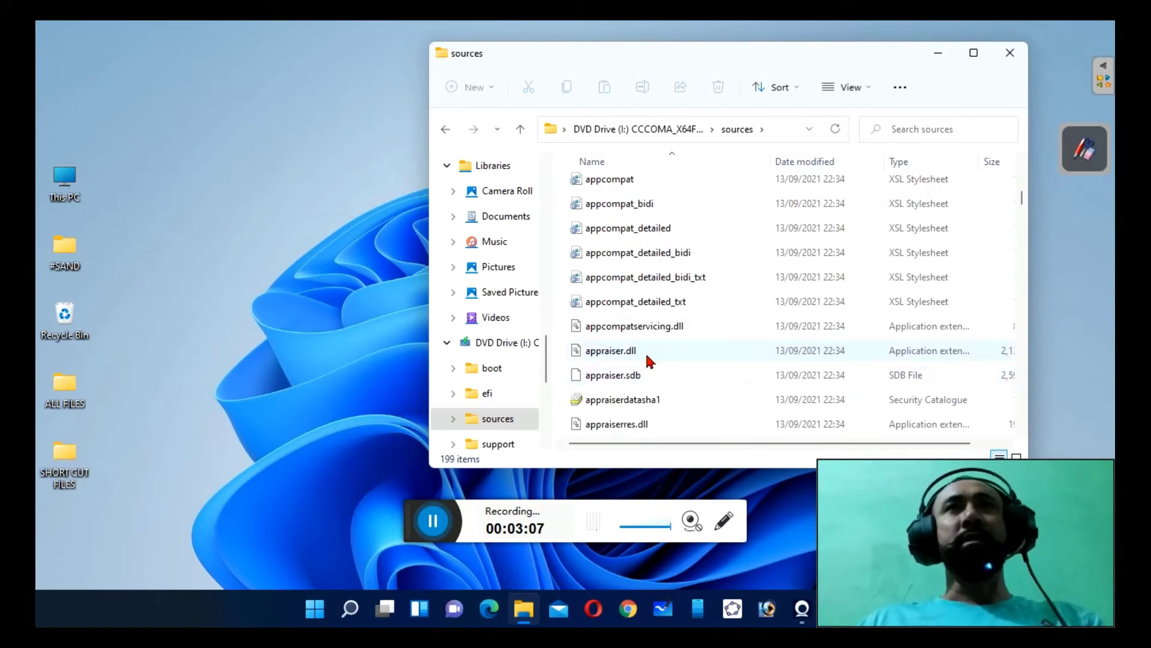
click(643, 433)
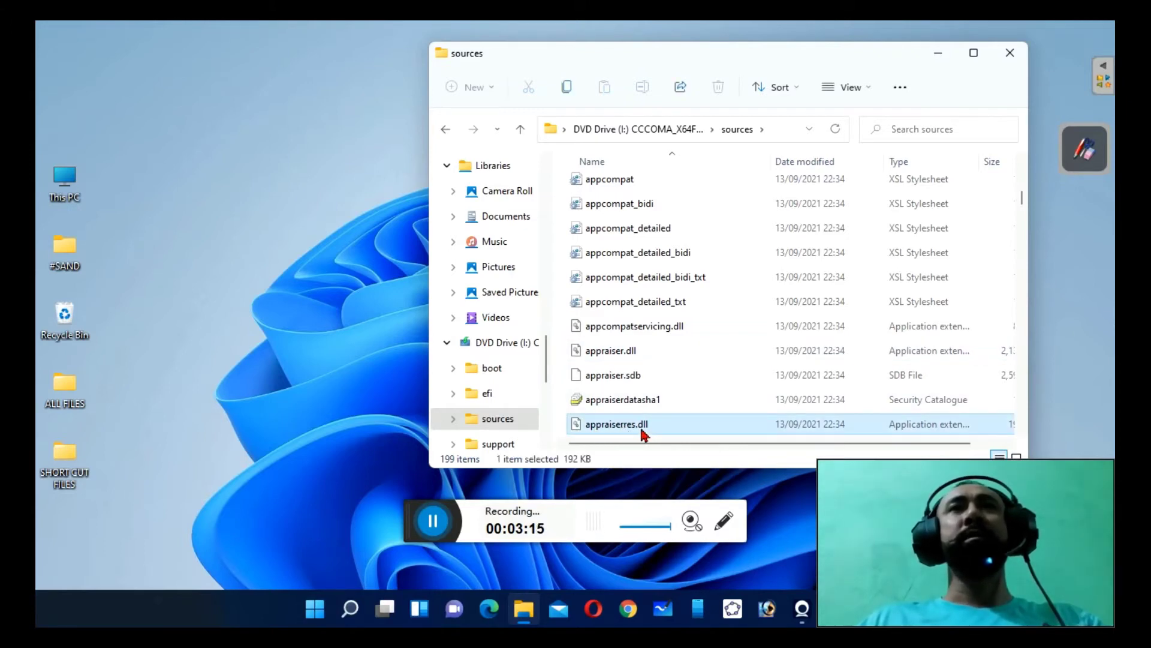
double_click(642, 433)
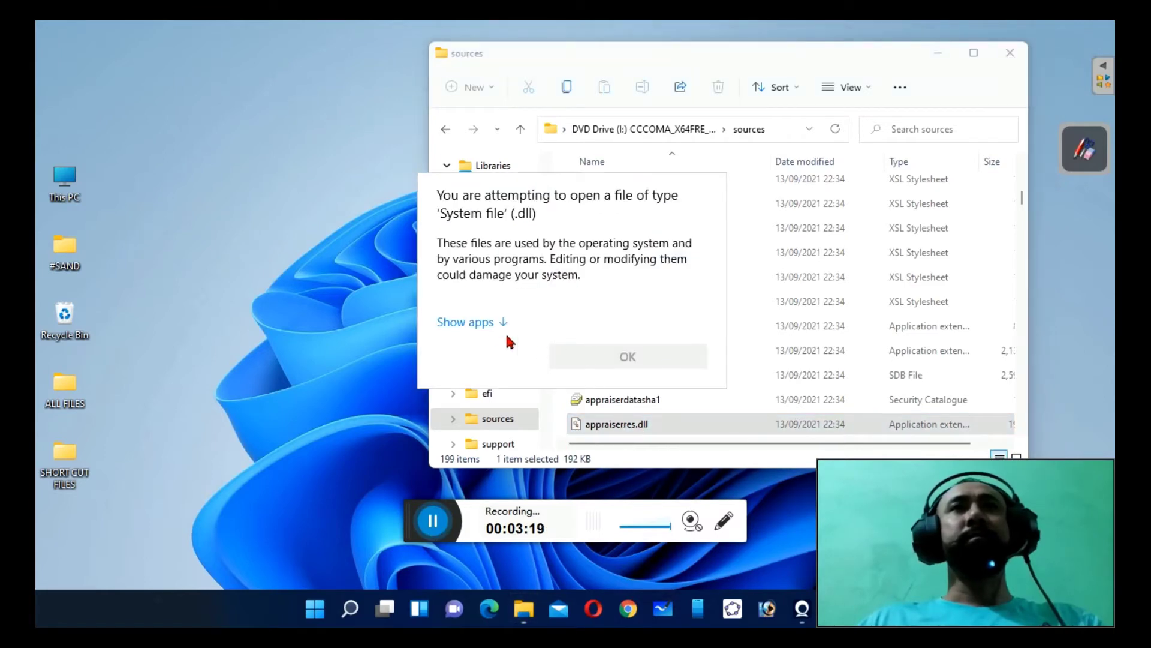
click(471, 323)
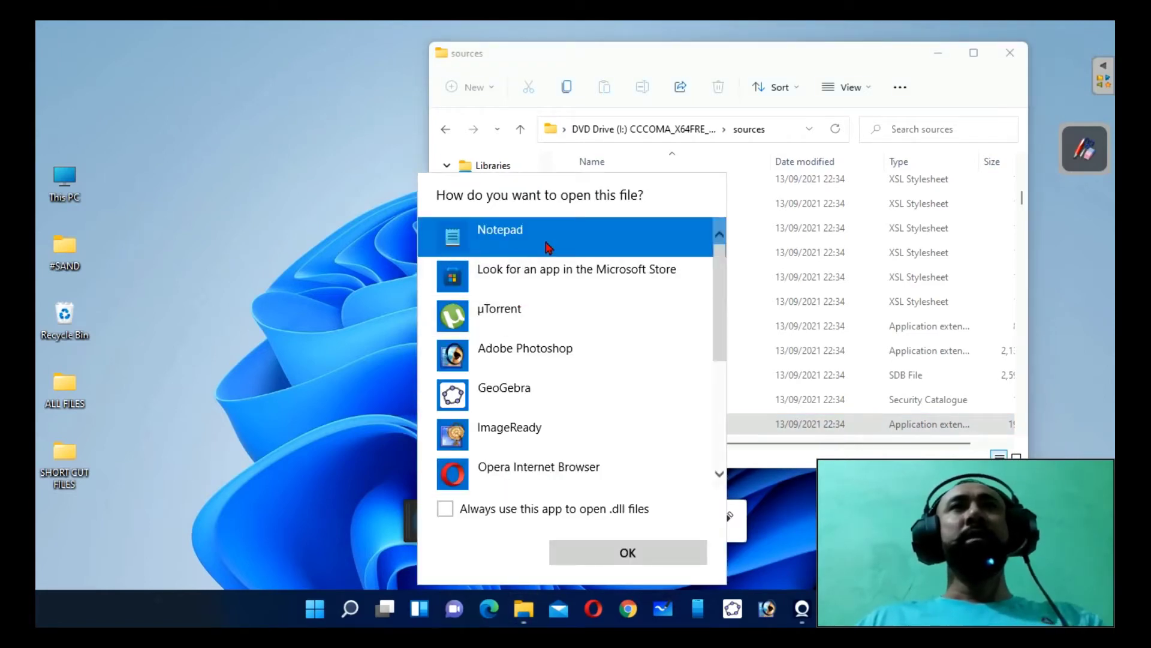
click(627, 552)
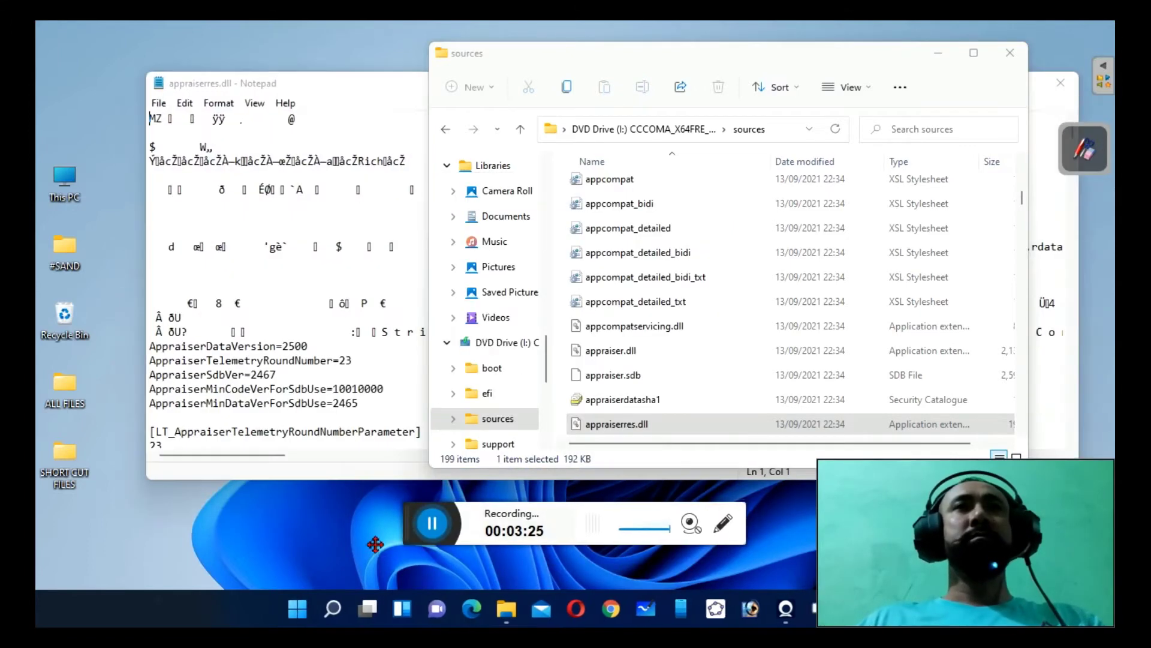
Step: Close the sources folder window and maximize the Notepad window showing appraiserres.dll
drag(376, 544, 57, 612)
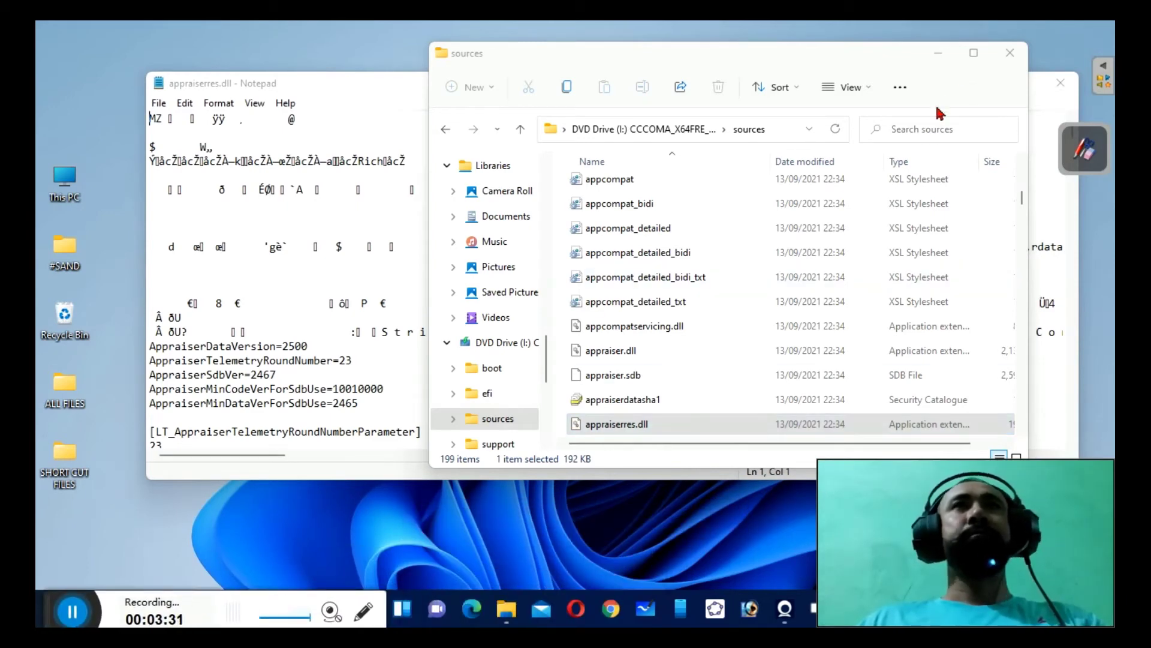
click(1010, 52)
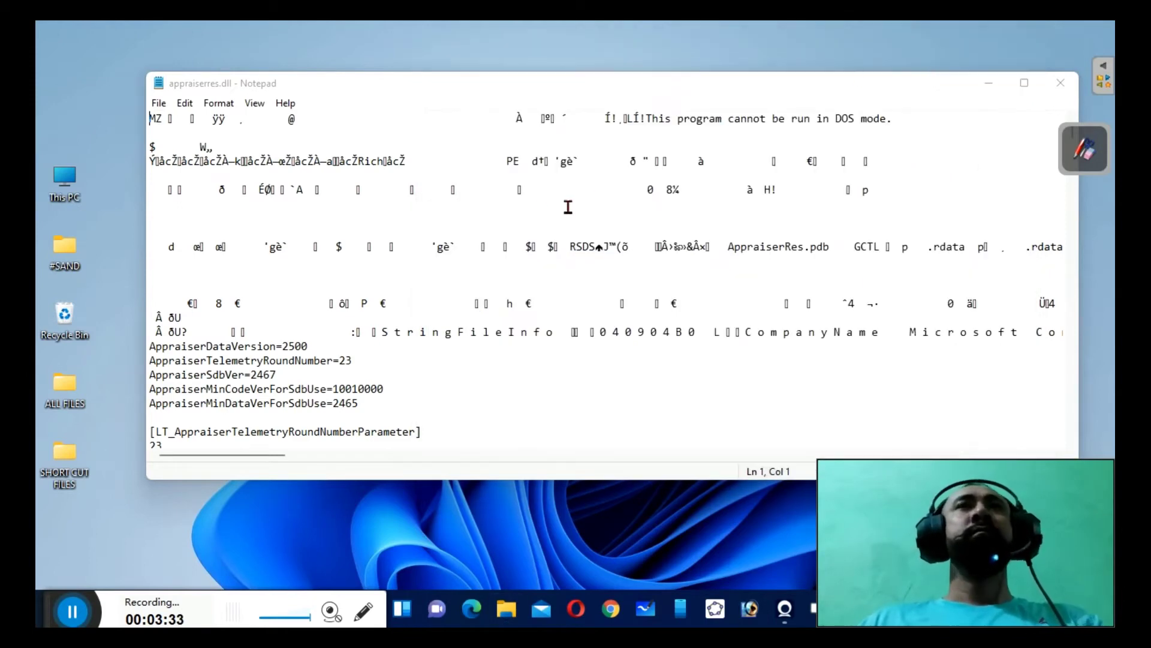
click(1025, 82)
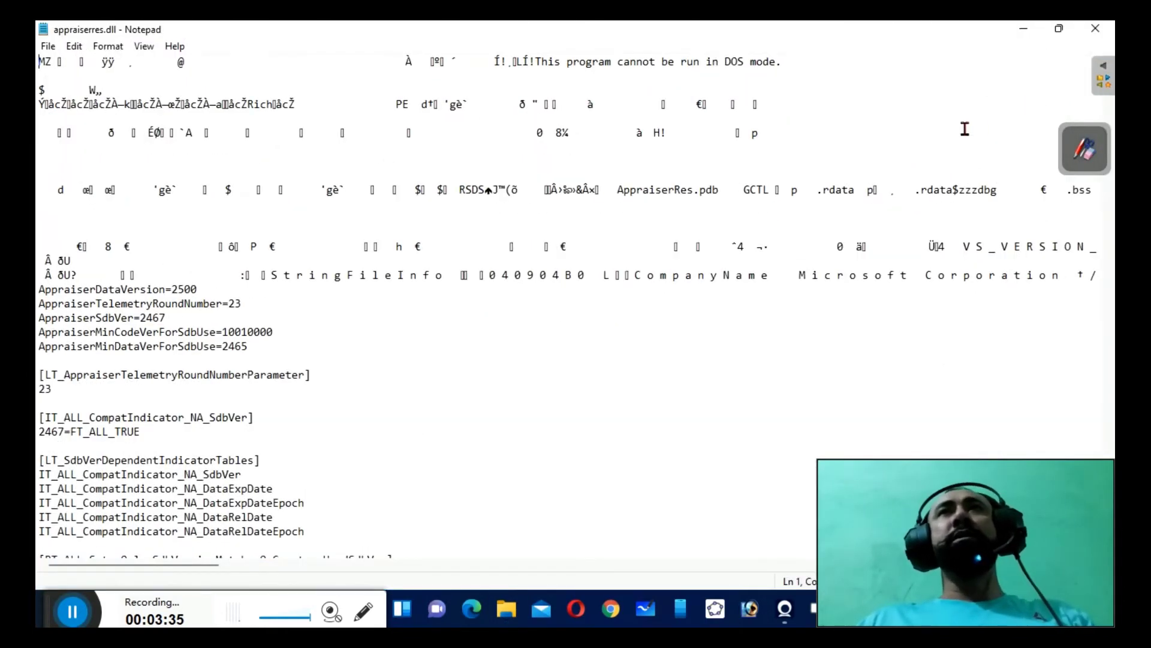
Step: Search appraiserres.dll for TPM and move the Find dialog clear of the text lines
key(ctrl+f)
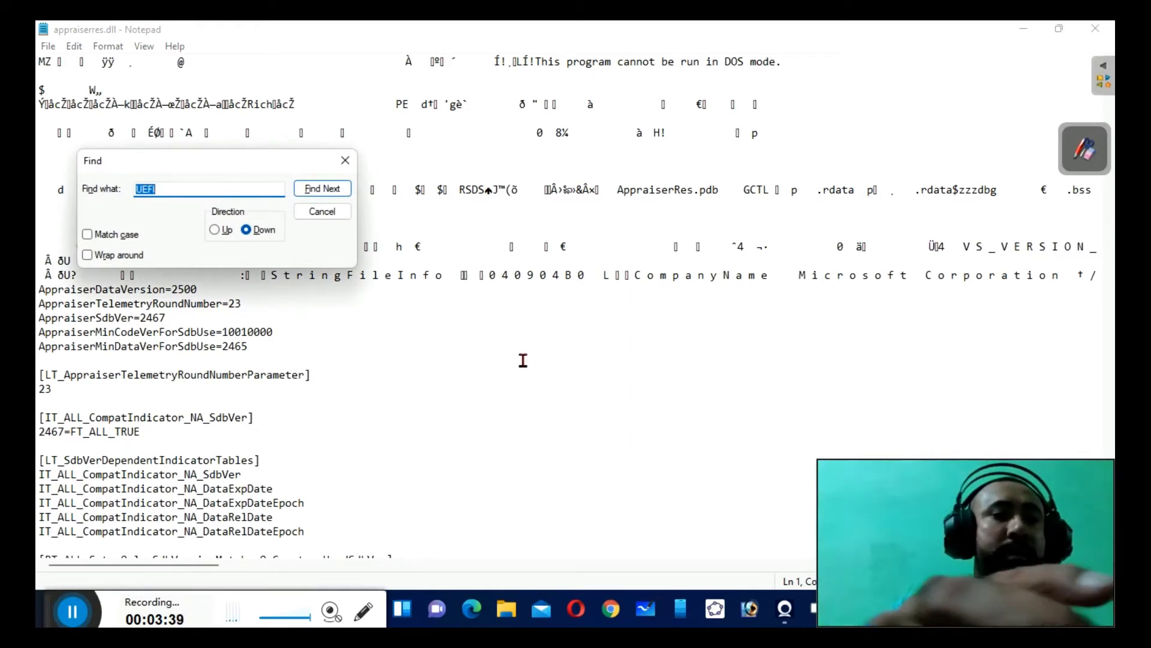
text(TP)
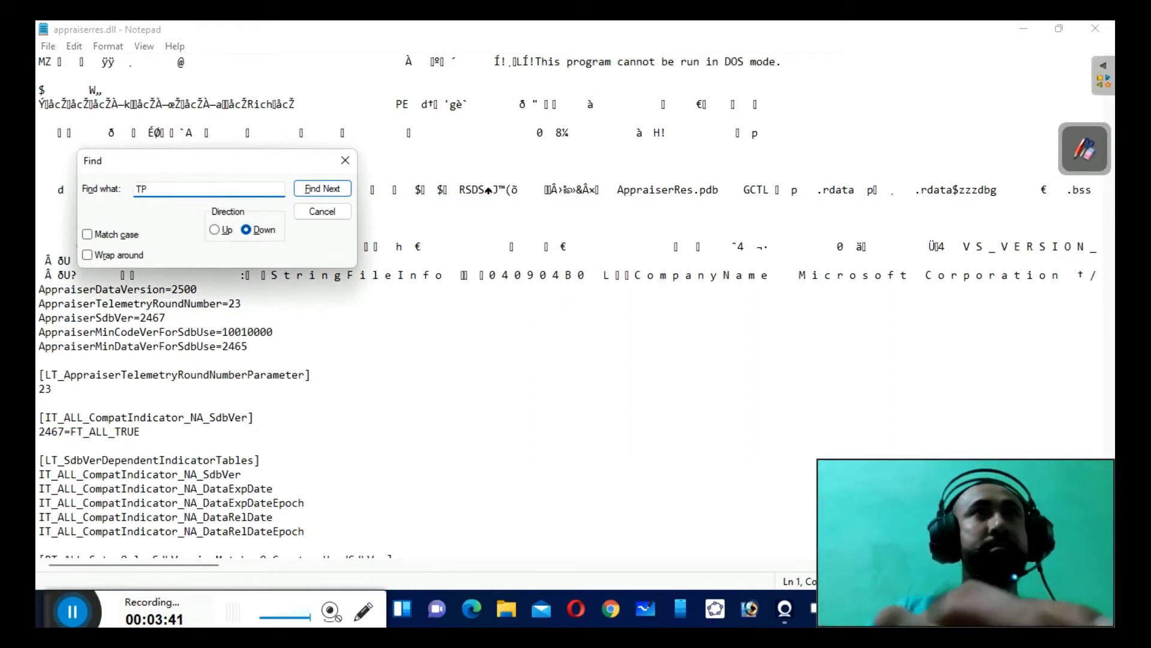
text(M)
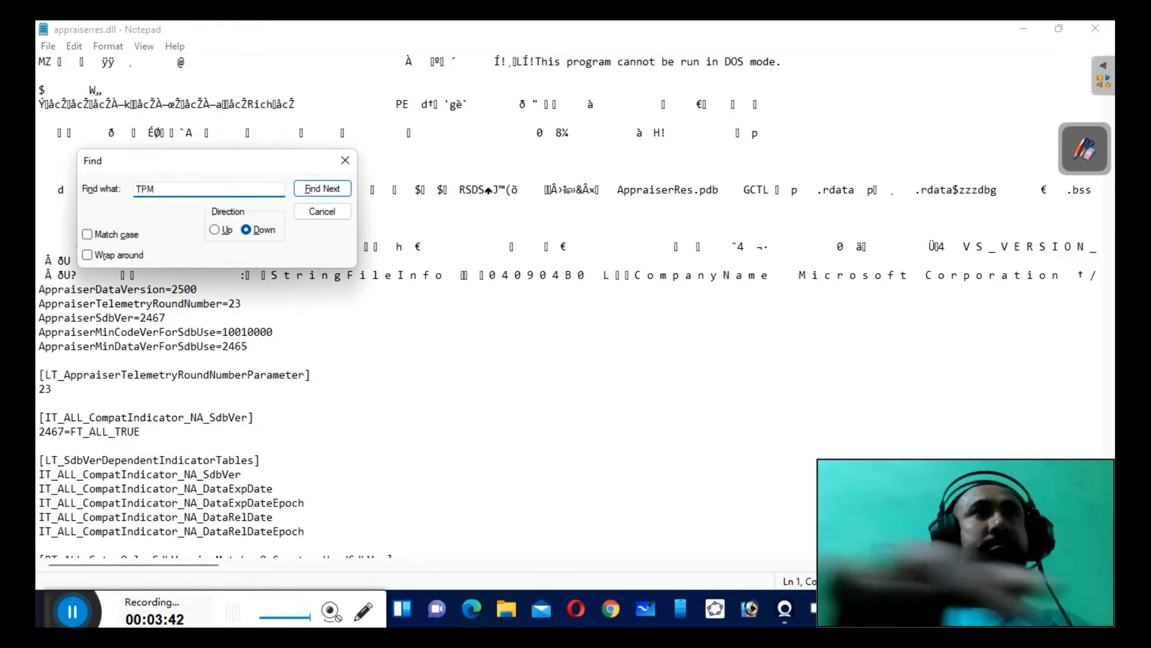
click(334, 188)
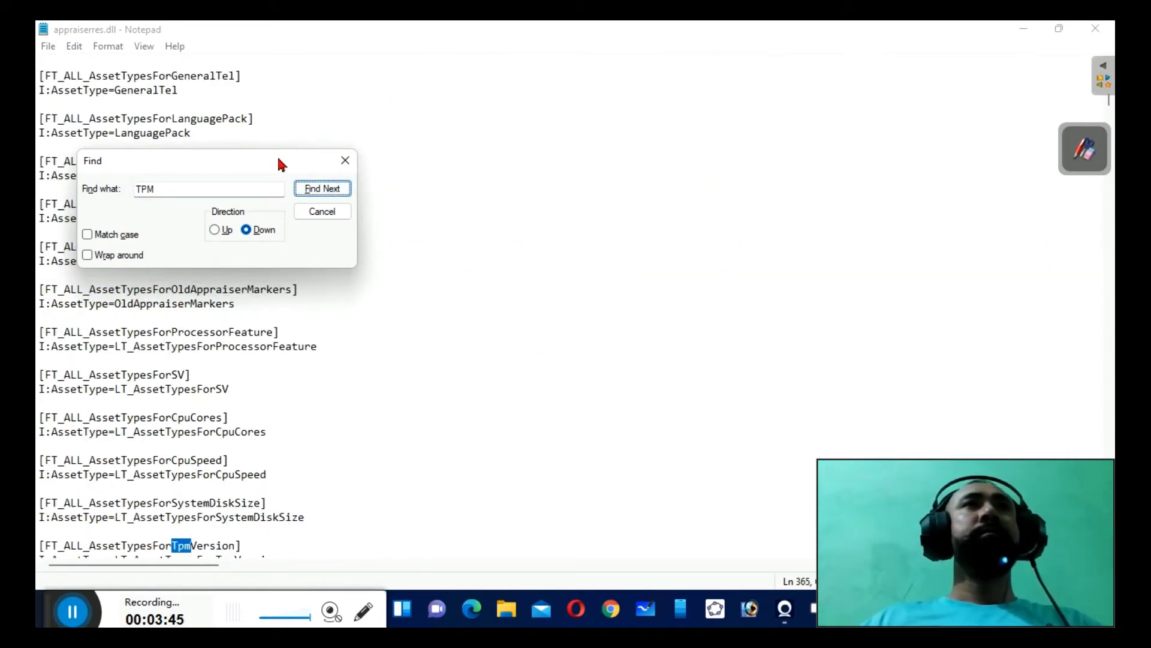
drag(294, 160, 958, 65)
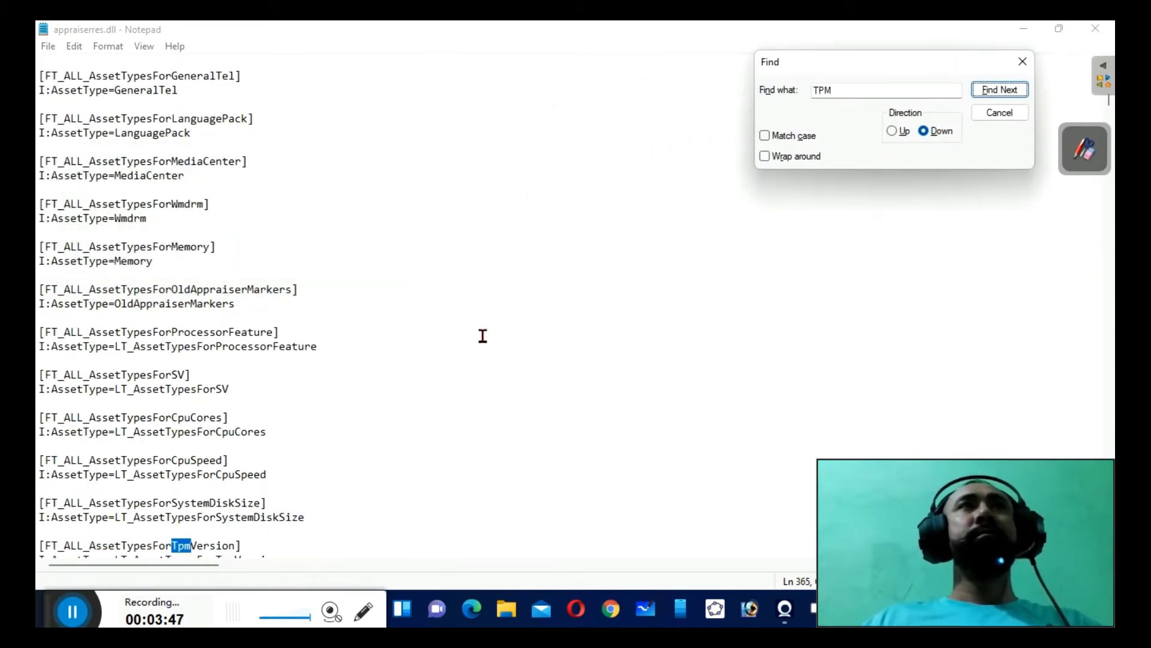
Step: Delete the [FT_ALL_AssetTypesForTpmVersion] section with its AssetType line and the leftover blank lines
scroll(368, 438, down, 6)
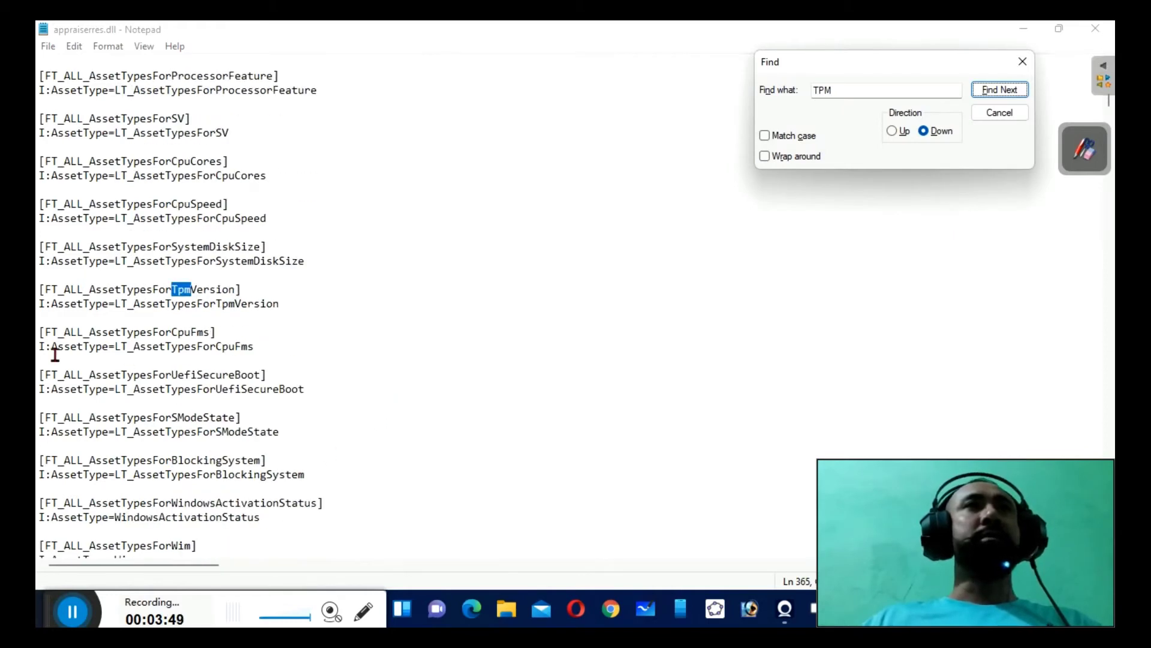
drag(42, 291, 292, 326)
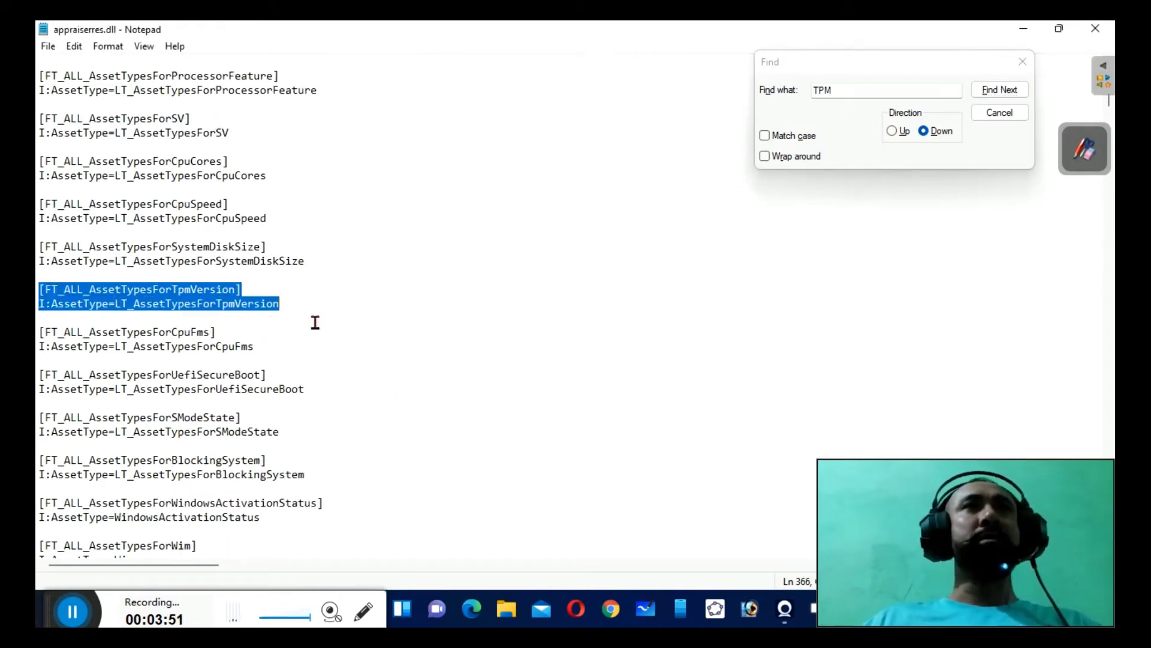
key(BackSpace)
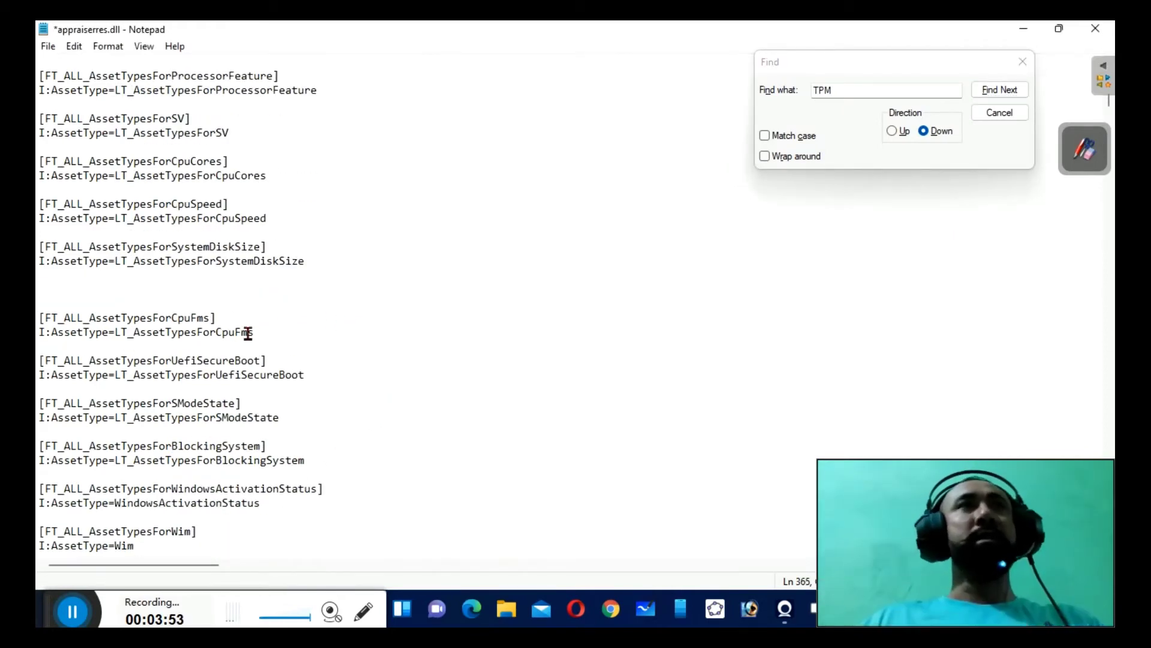
key(BackSpace)
key(BackSpace)
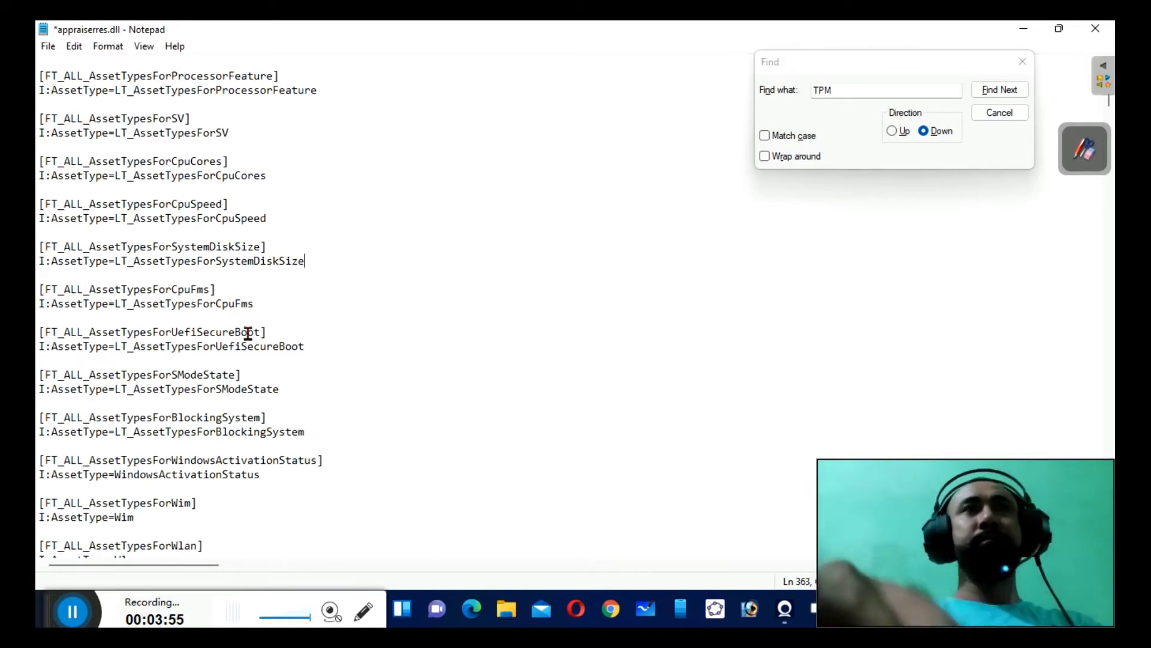
Step: Go to the next TPM match and delete the nearby [FT_ANY_SubBucket_125] section with its UefiSecureBootBlockingSV line and the leftover blank lines
click(981, 96)
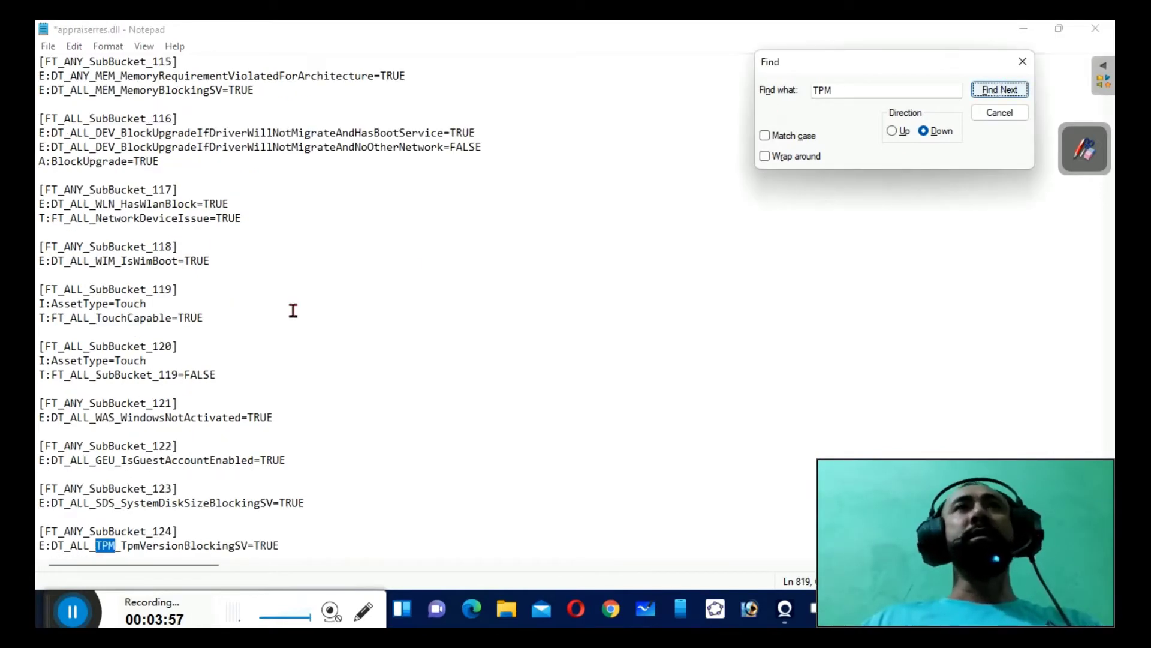
scroll(262, 372, down, 4)
drag(40, 403, 331, 434)
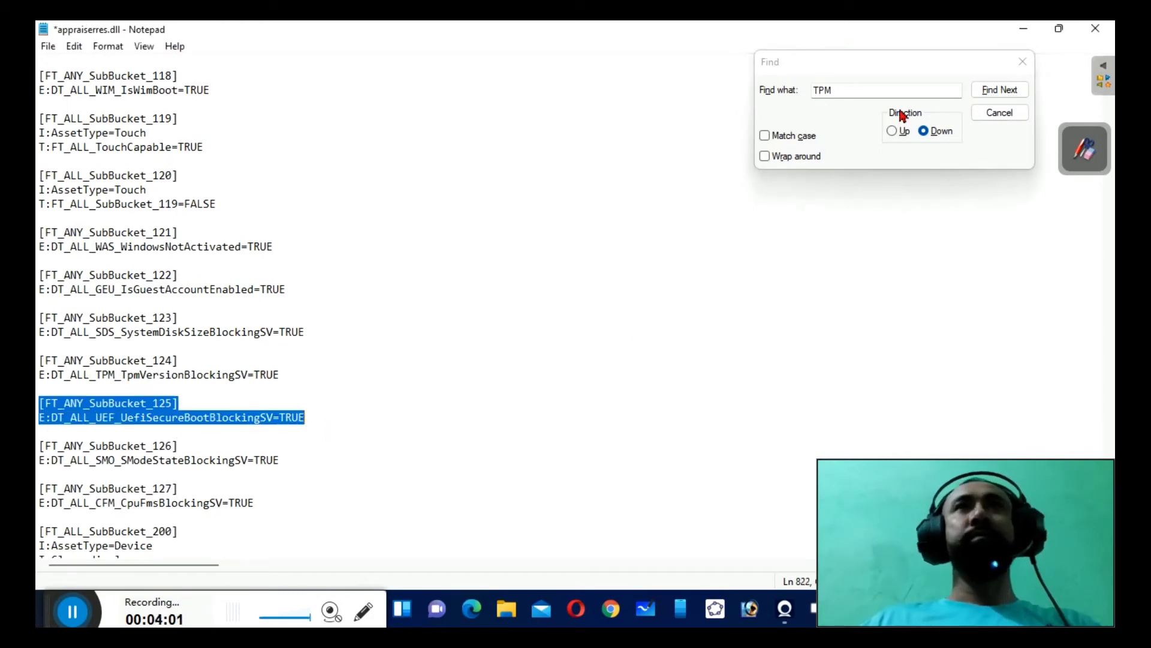
key(Delete)
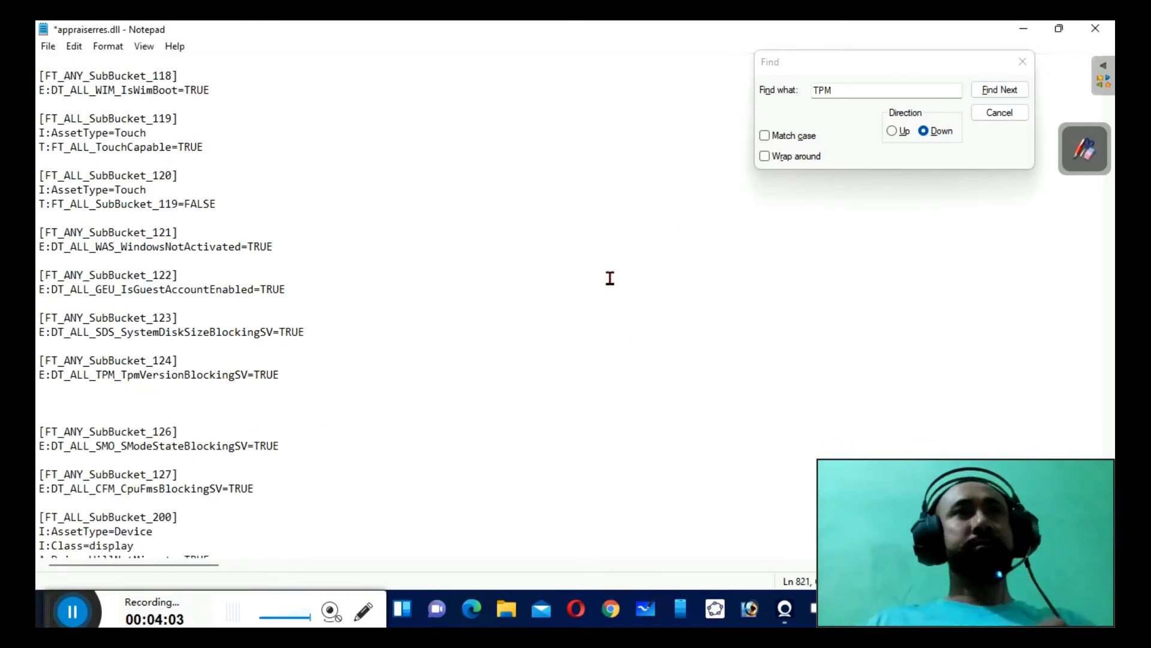
key(BackSpace)
key(BackSpace)
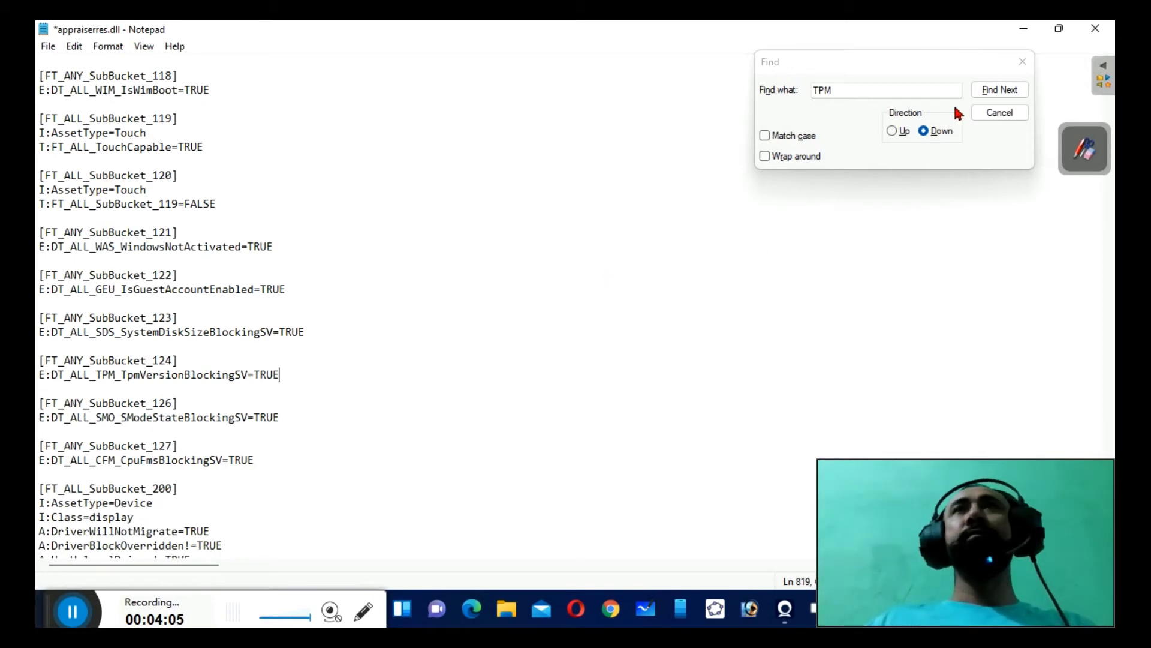
Step: Find the next TPM match and delete the [FT_ALL_CompatMarker_BlockedByTpmVersion] section with its SubBucket_124 line and the leftover blank lines
click(1000, 89)
scroll(374, 426, down, 3)
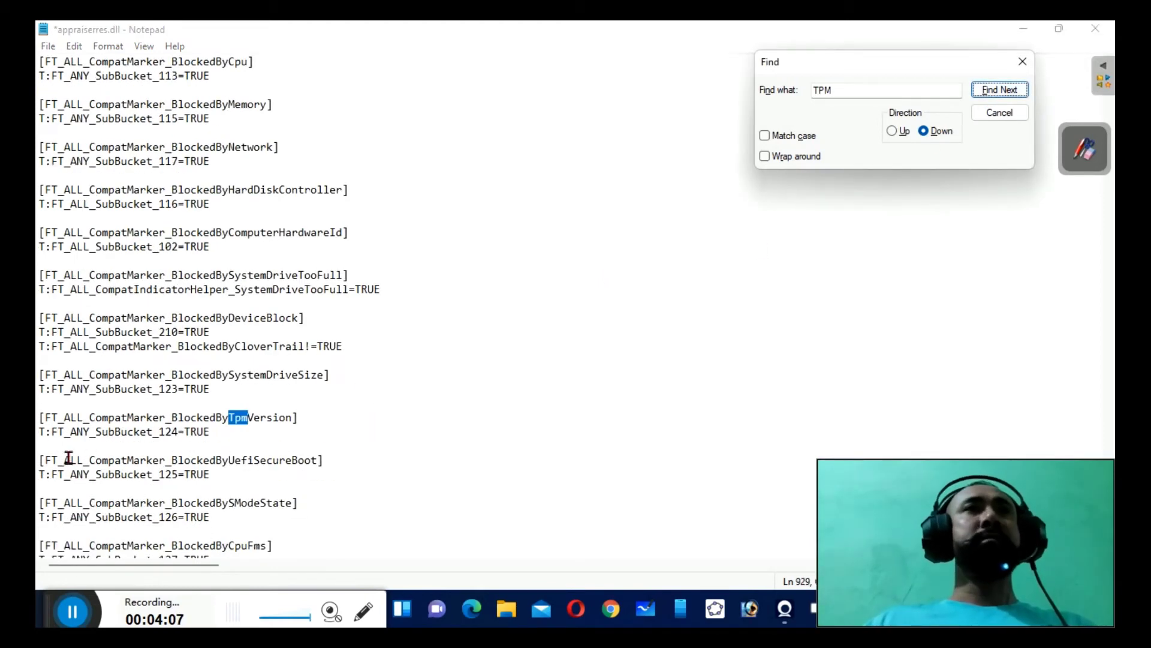
drag(40, 417, 255, 450)
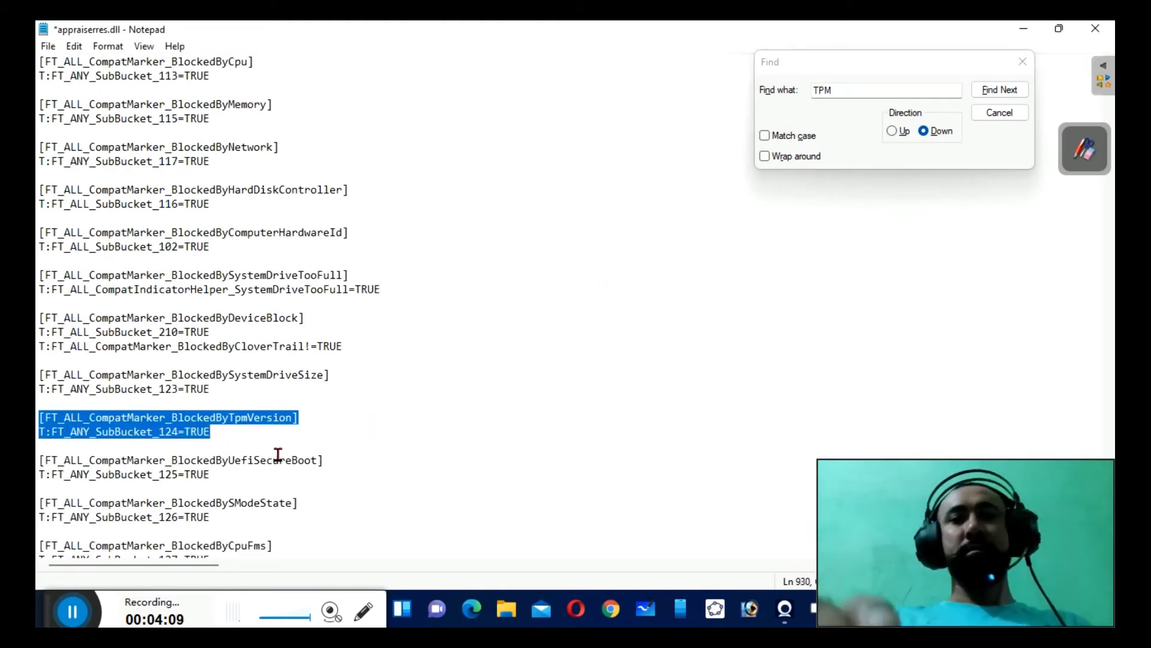
key(BackSpace)
key(BackSpace)
key(BackSpace)
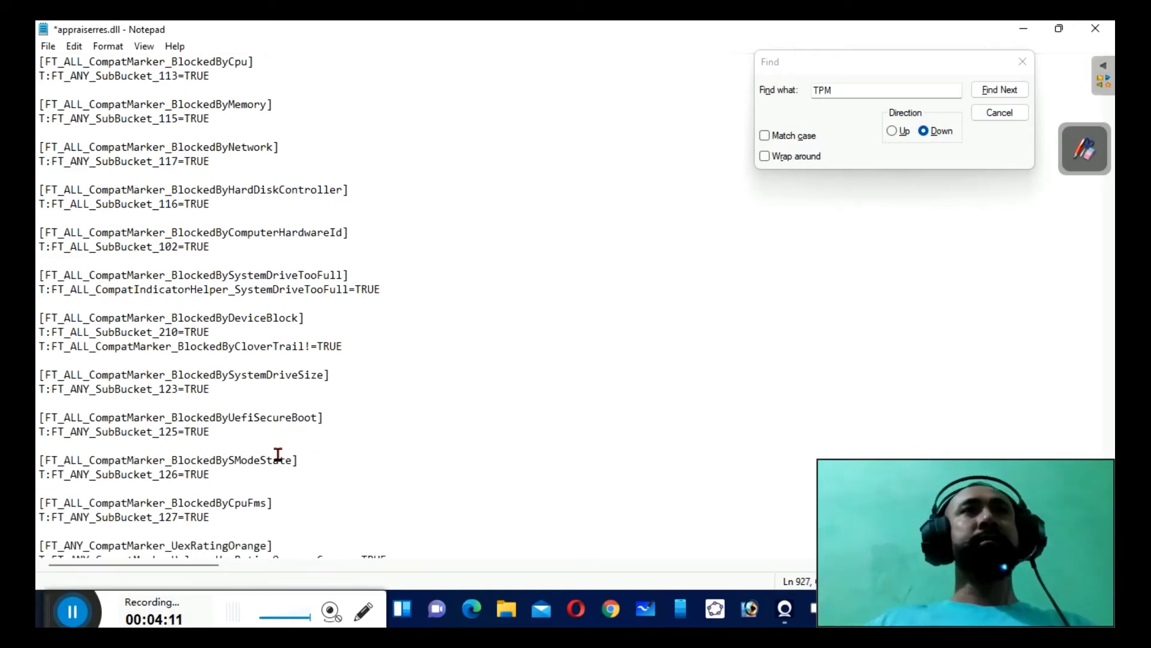
Step: Continue through the TPM matches, skipping the plain TpmVersion list entries, and delete the [LT_AssetTypesForTpmVersion] section with its TpmVersion line
click(984, 93)
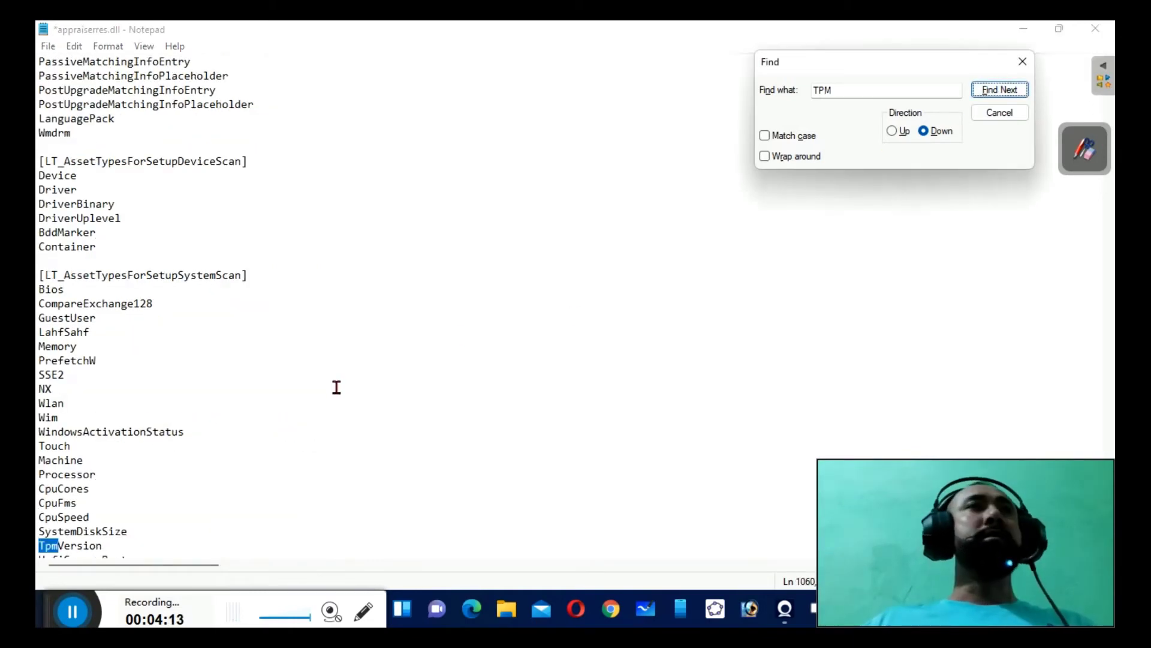
scroll(336, 387, down, 4)
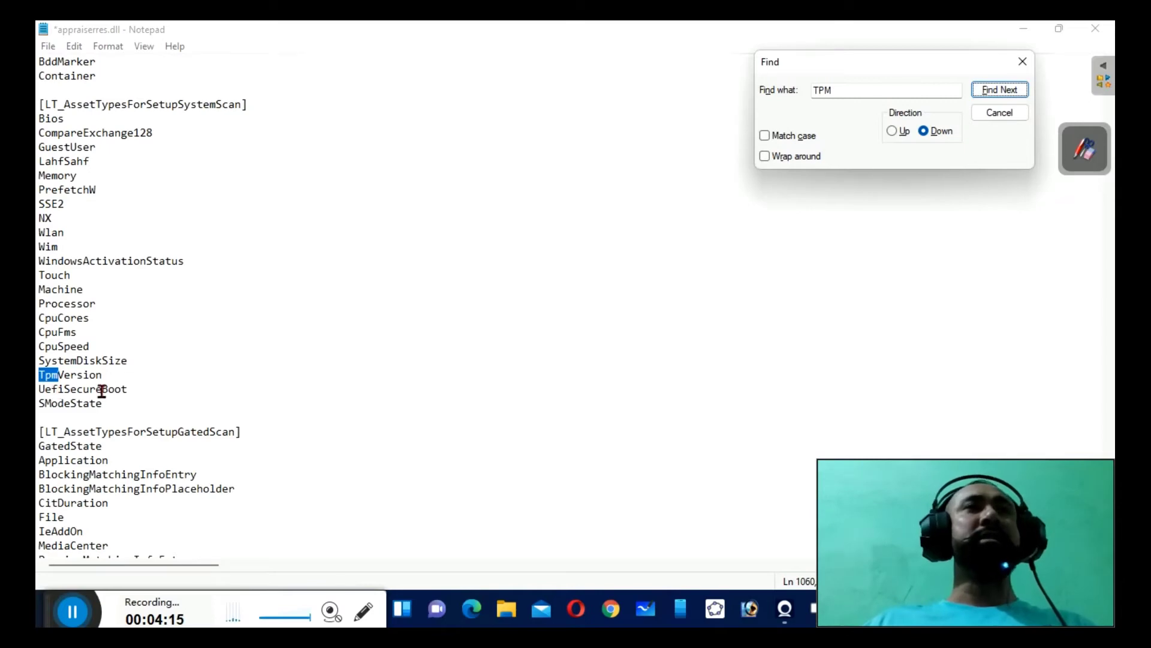
scroll(114, 377, down, 1)
click(995, 88)
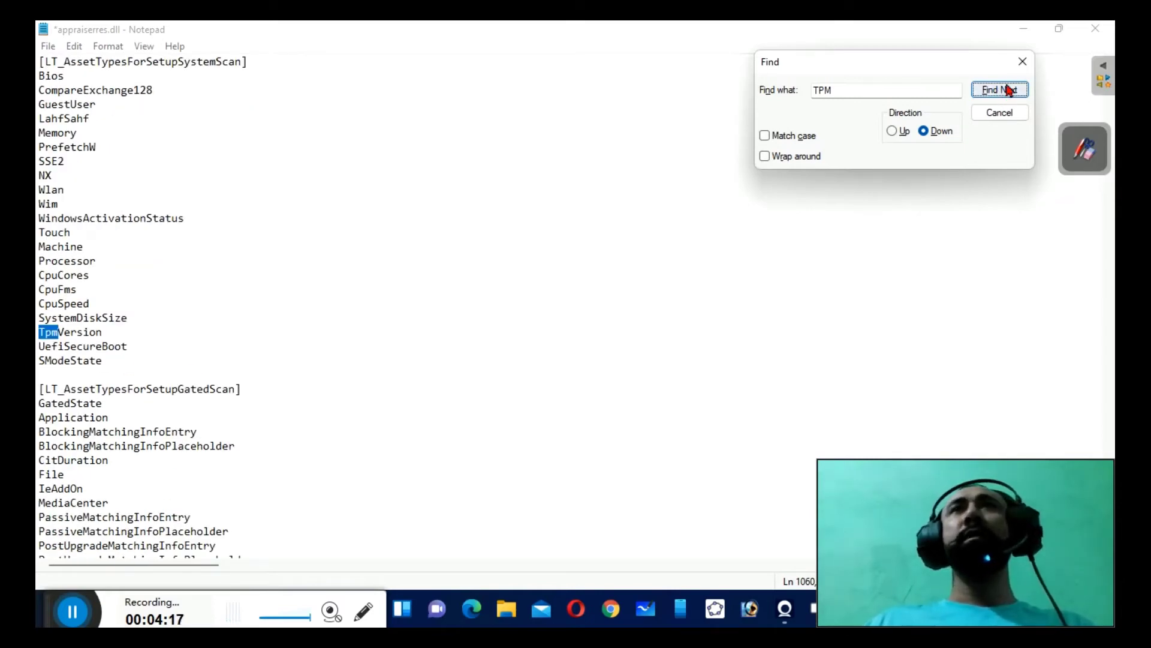
scroll(423, 354, down, 3)
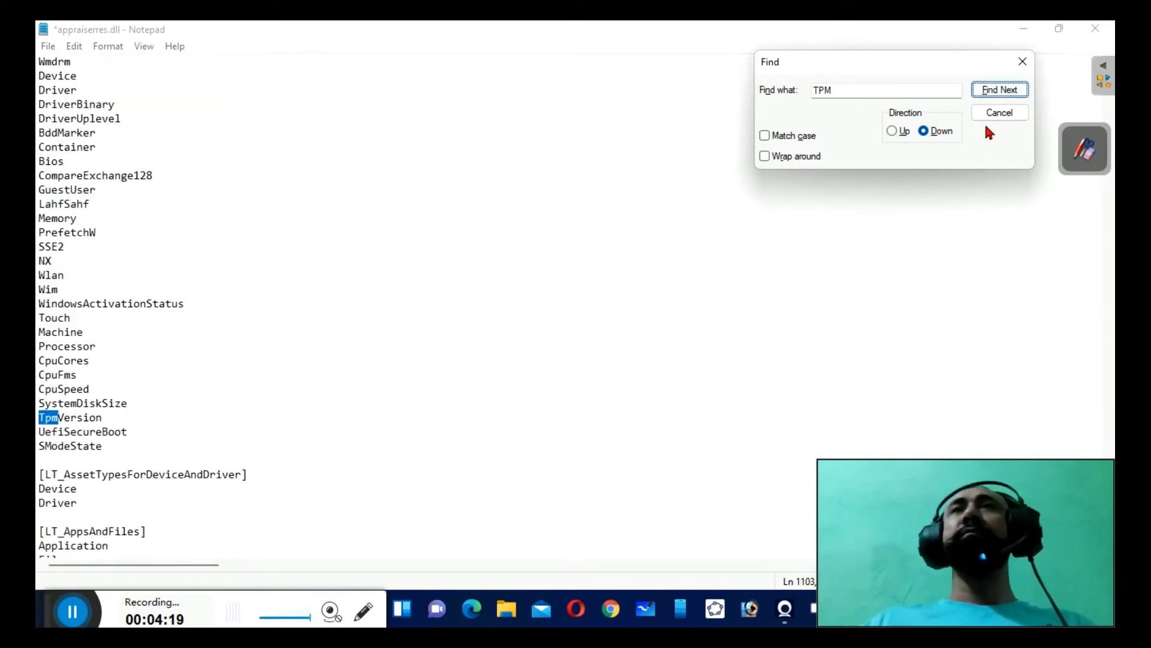
click(998, 90)
scroll(410, 374, down, 2)
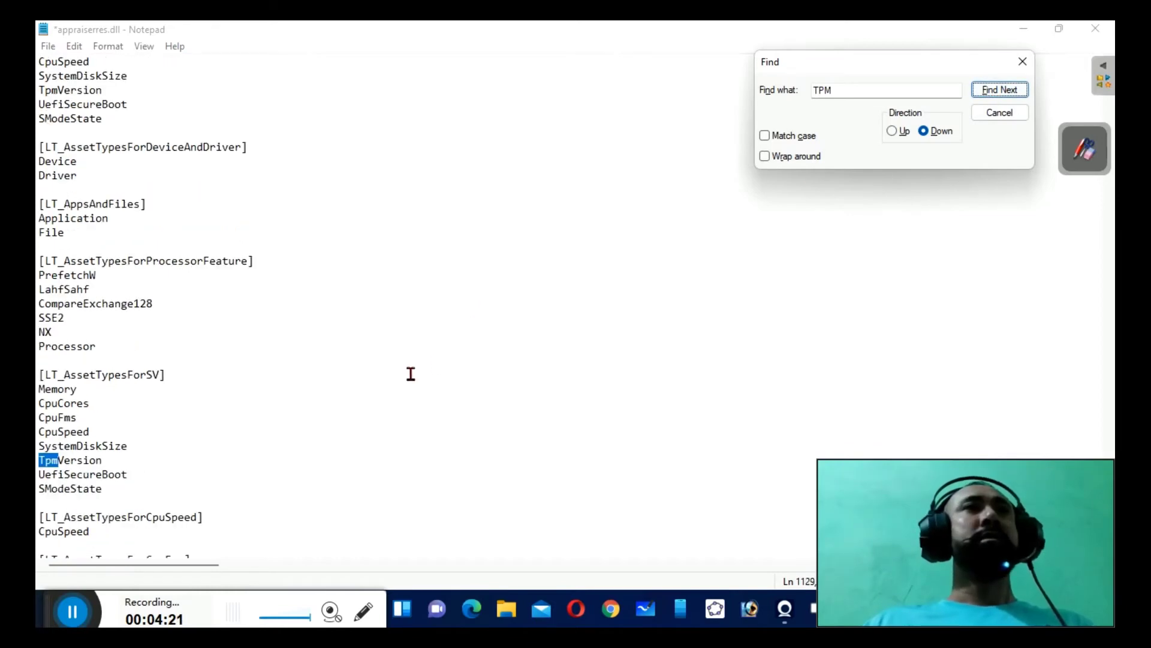
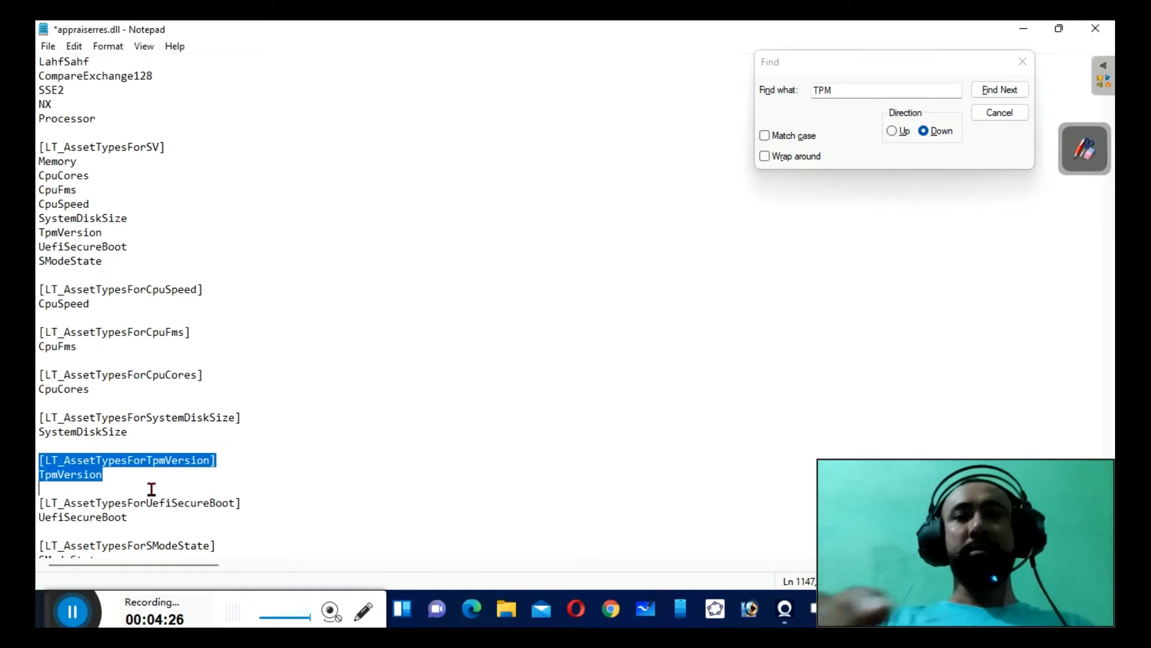
key(BackSpace)
key(BackSpace)
key(BackSpace)
Step: Continue through the TPM matches, skipping the plain TpmVersion entries, and delete the line TPM=FT_ALL_AssetTypesForTpmVersion
scroll(373, 509, down, 2)
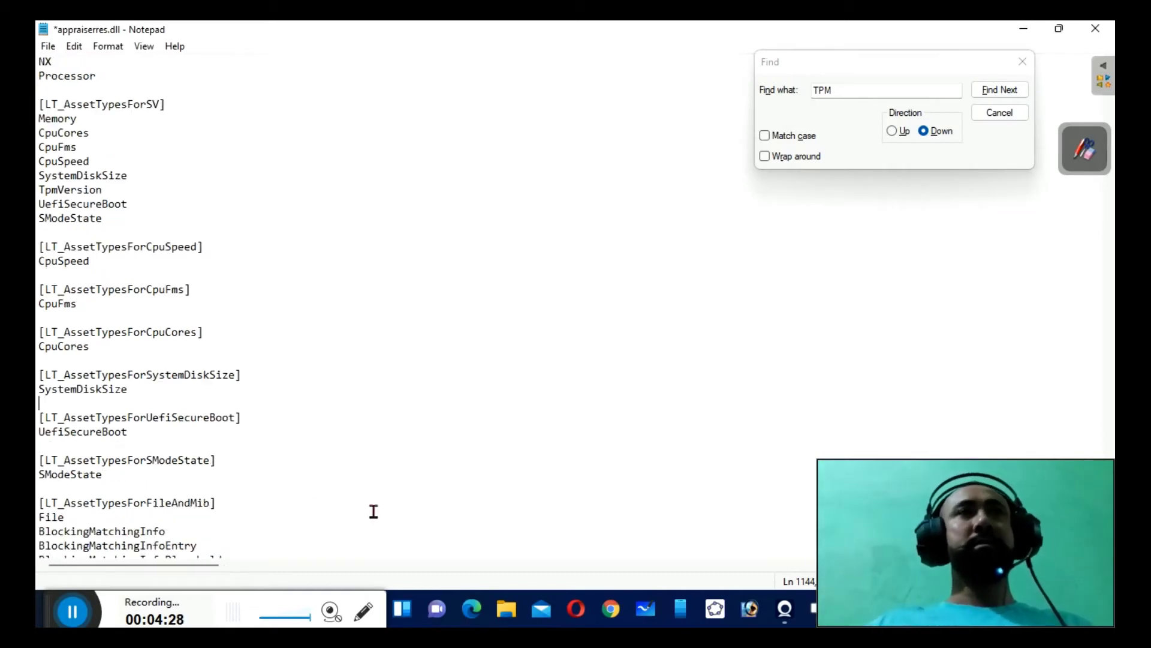
click(990, 91)
scroll(259, 431, down, 4)
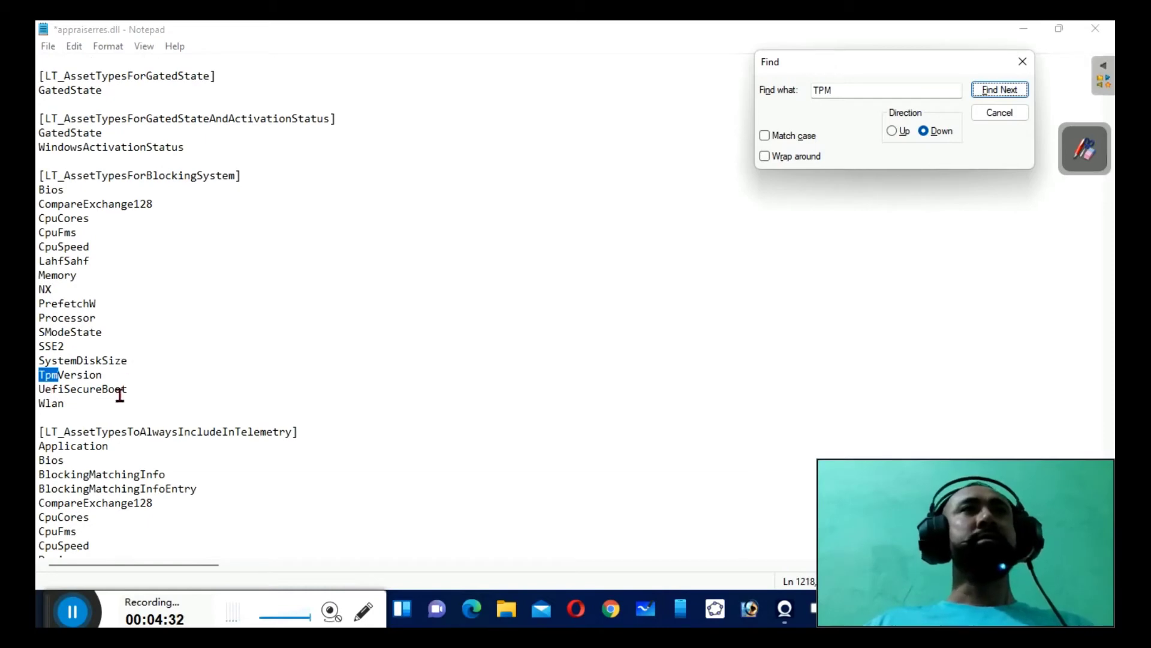
click(1000, 90)
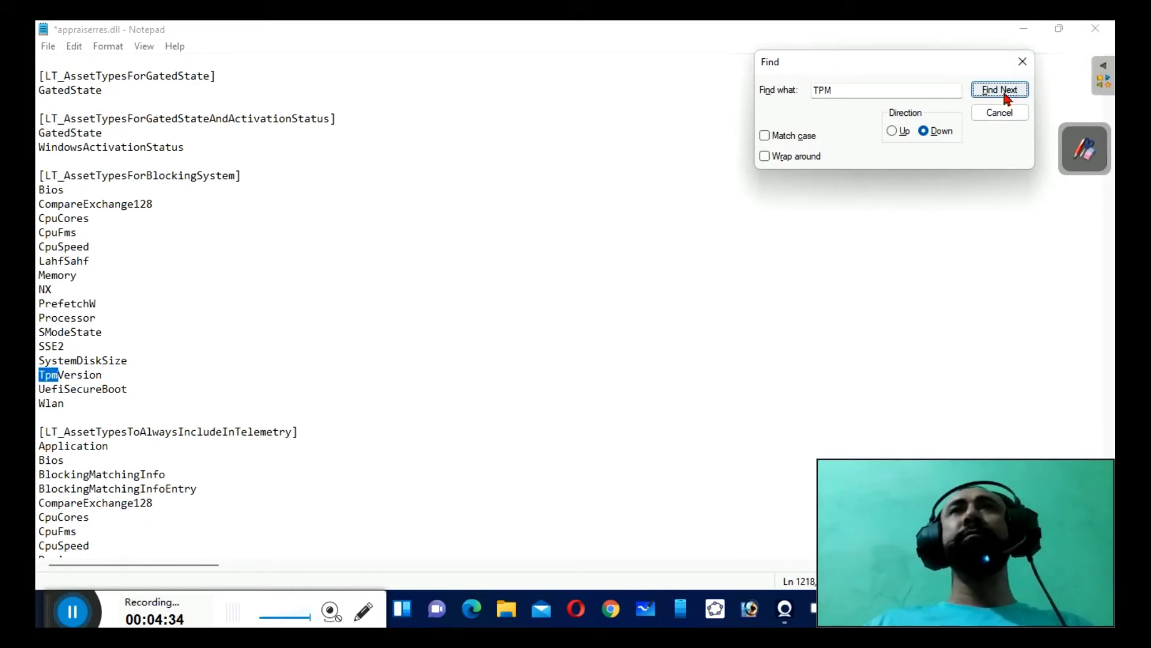
scroll(567, 293, down, 4)
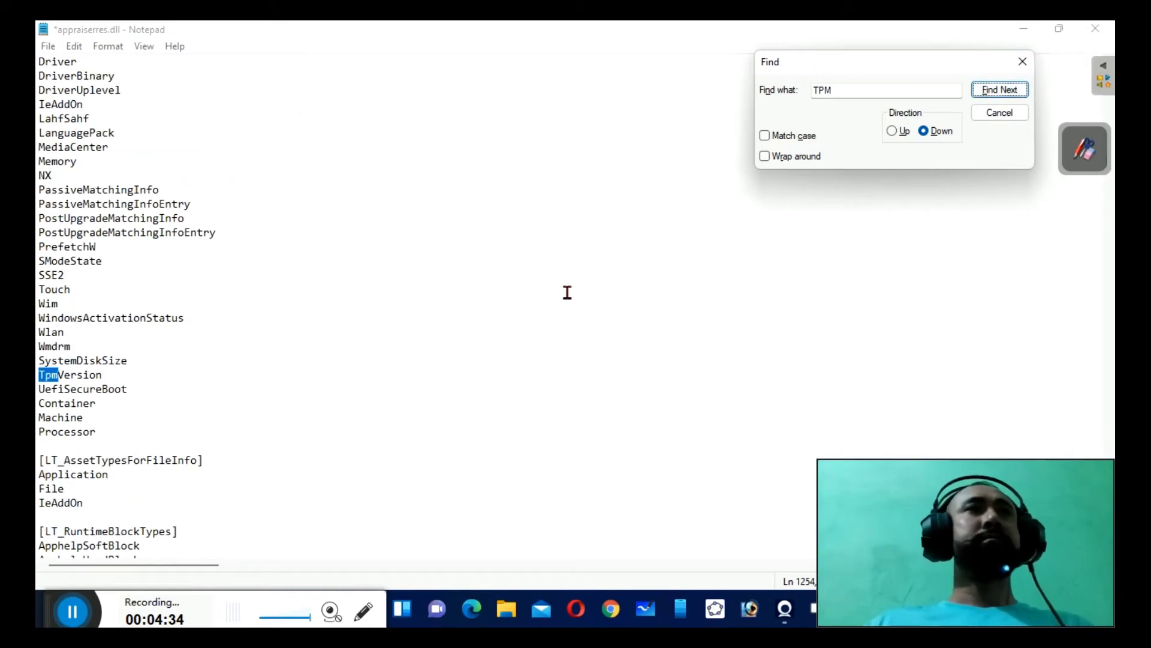
click(1008, 90)
scroll(504, 304, down, 4)
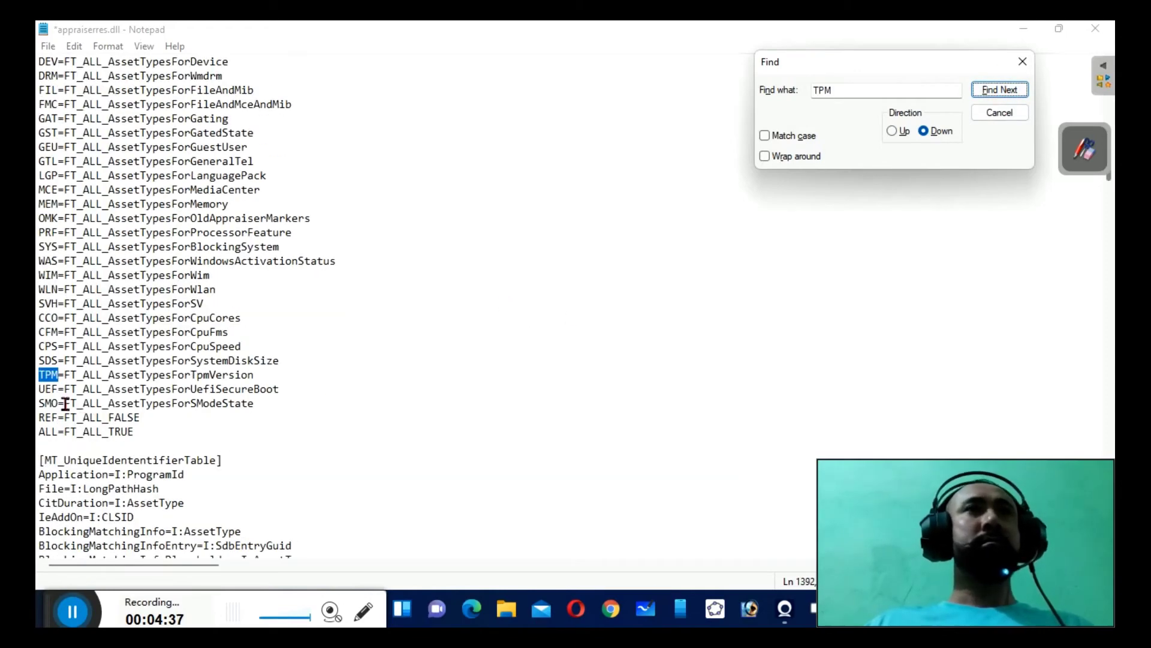
drag(38, 374, 279, 376)
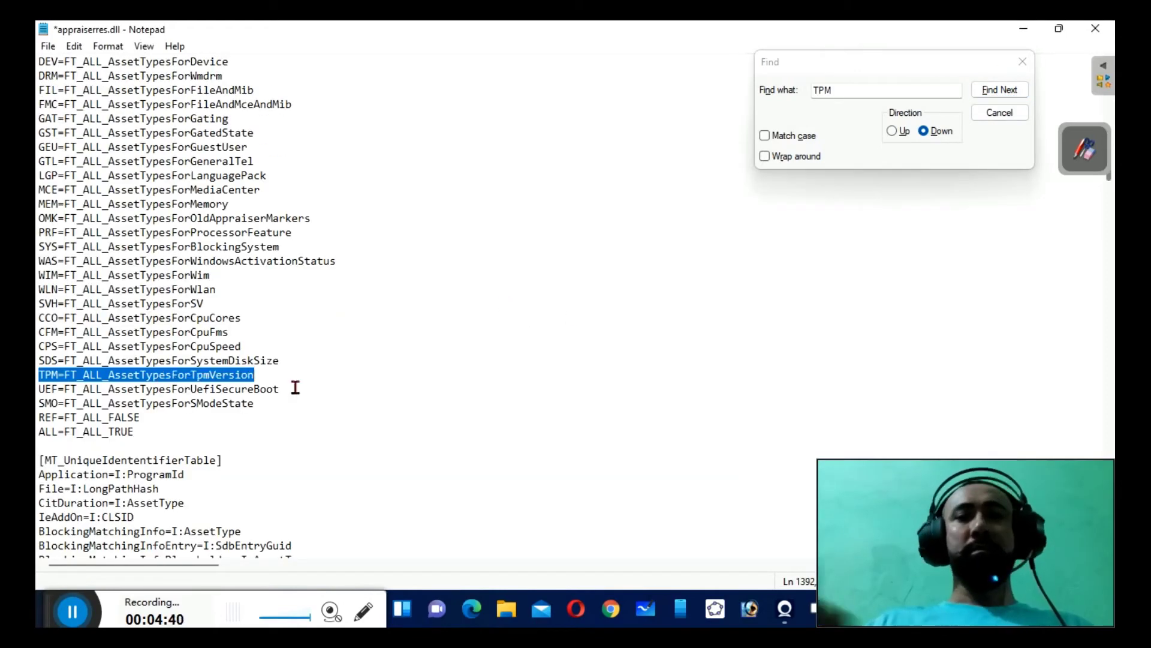
key(BackSpace)
key(BackSpace)
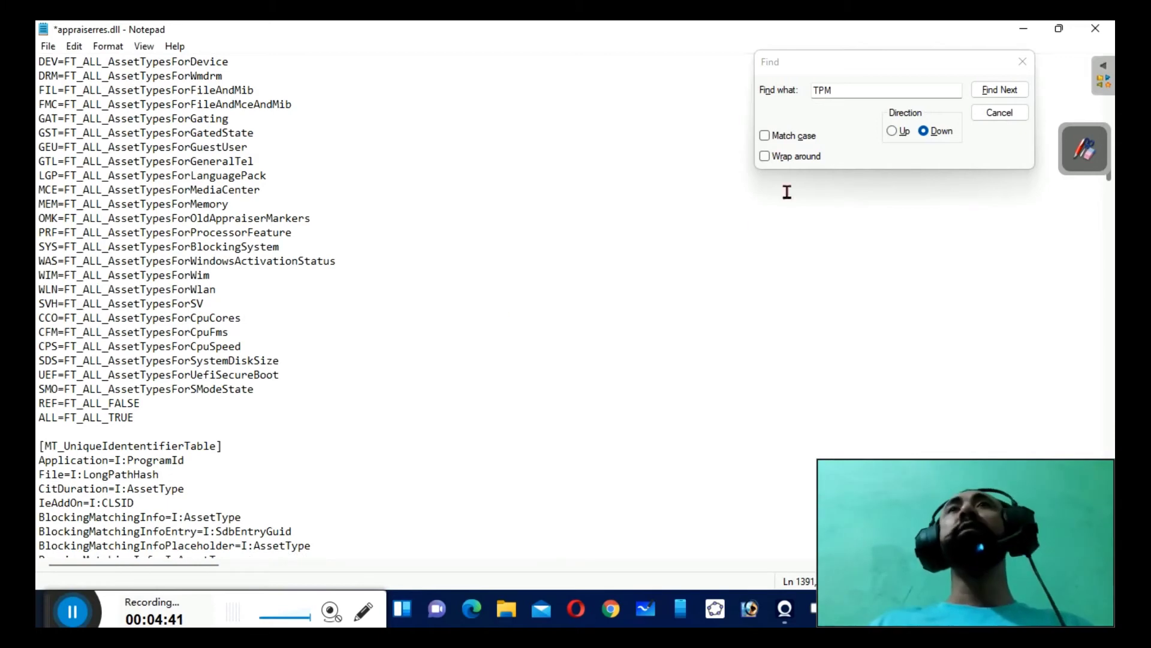
Step: Find the next TPM match and delete the line TpmVersion=I:AssetType from the unique identifier table
click(1010, 90)
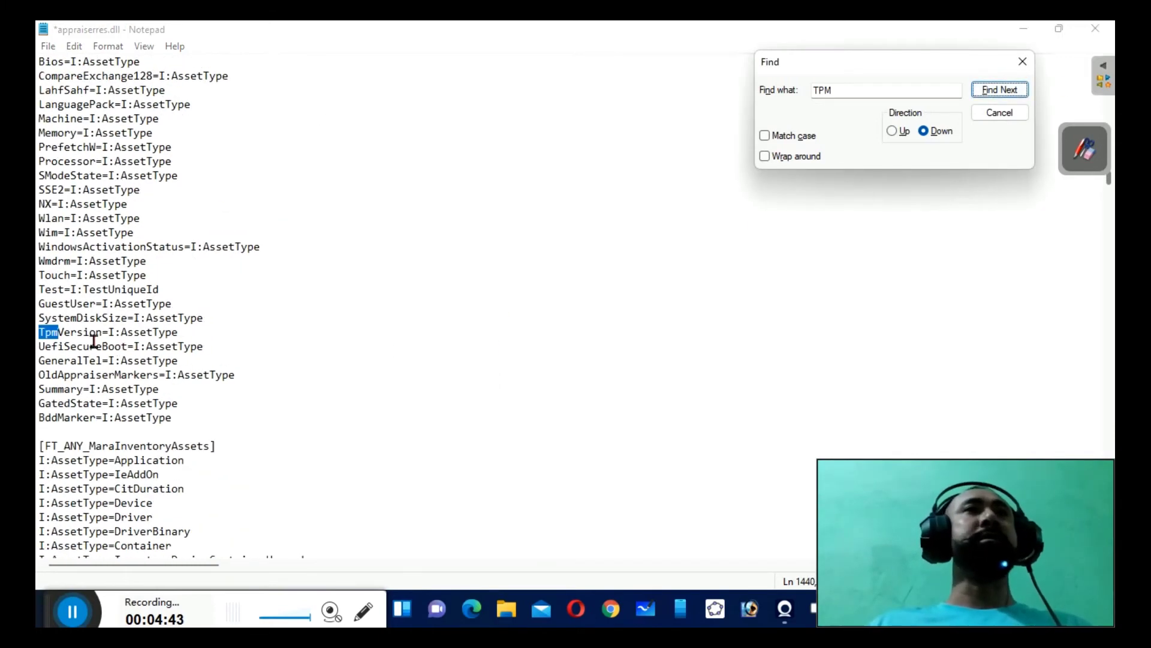
drag(51, 340, 202, 344)
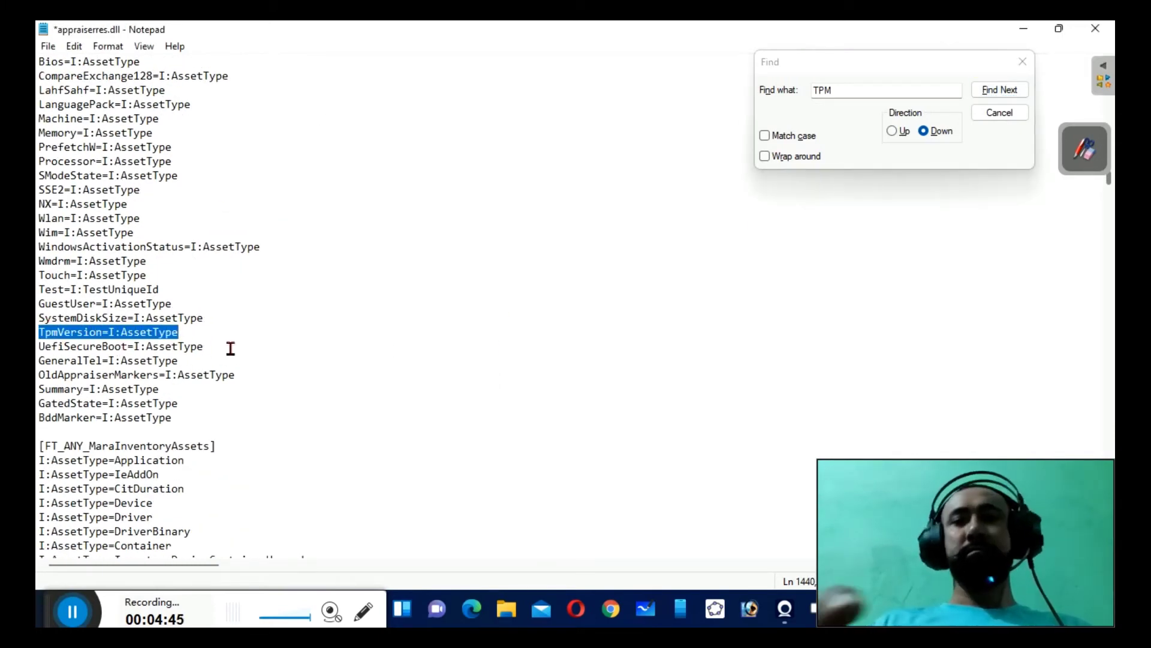
key(BackSpace)
key(BackSpace)
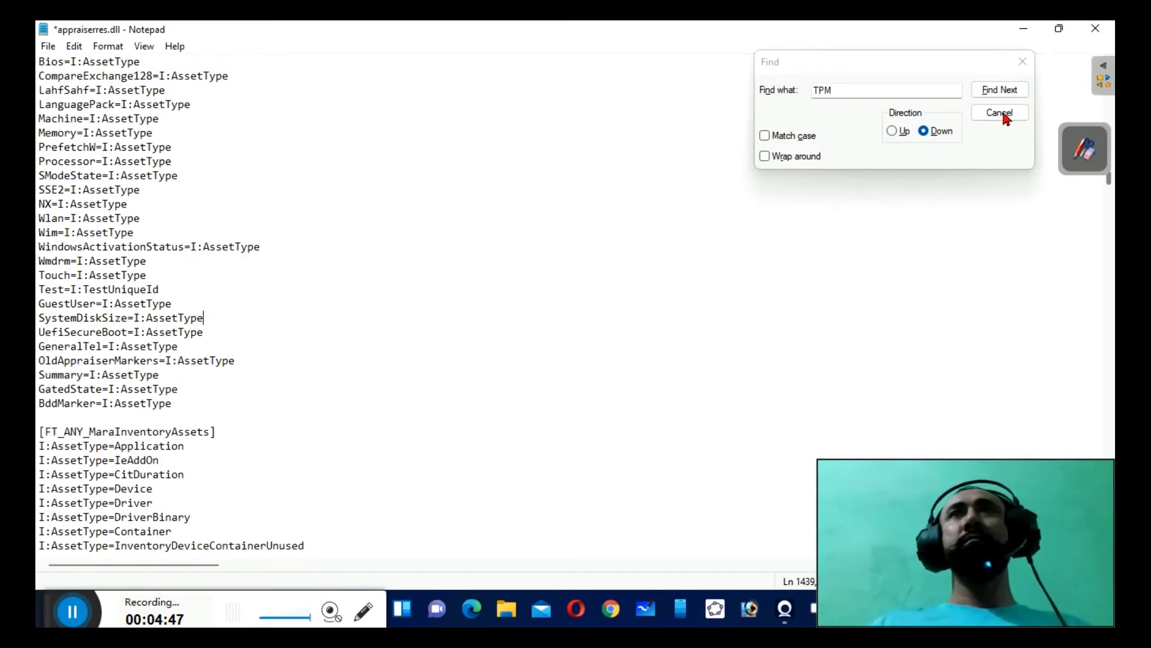
Step: Find the next TPM match and delete the entry T:DT_ALL_TPM_TpmVersionBlockingSVSetup=TRUE from the [DT_ANY_SVH_BlockingSV] section
click(998, 90)
scroll(398, 448, down, 6)
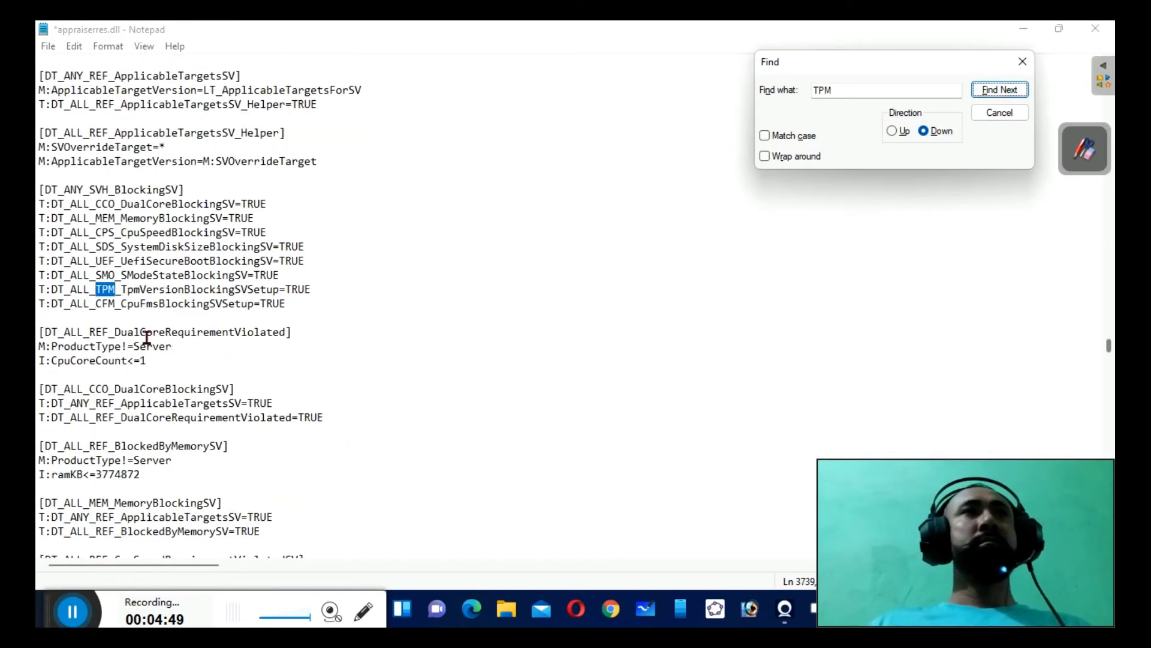
drag(42, 294, 520, 323)
click(360, 294)
key(shift+Home)
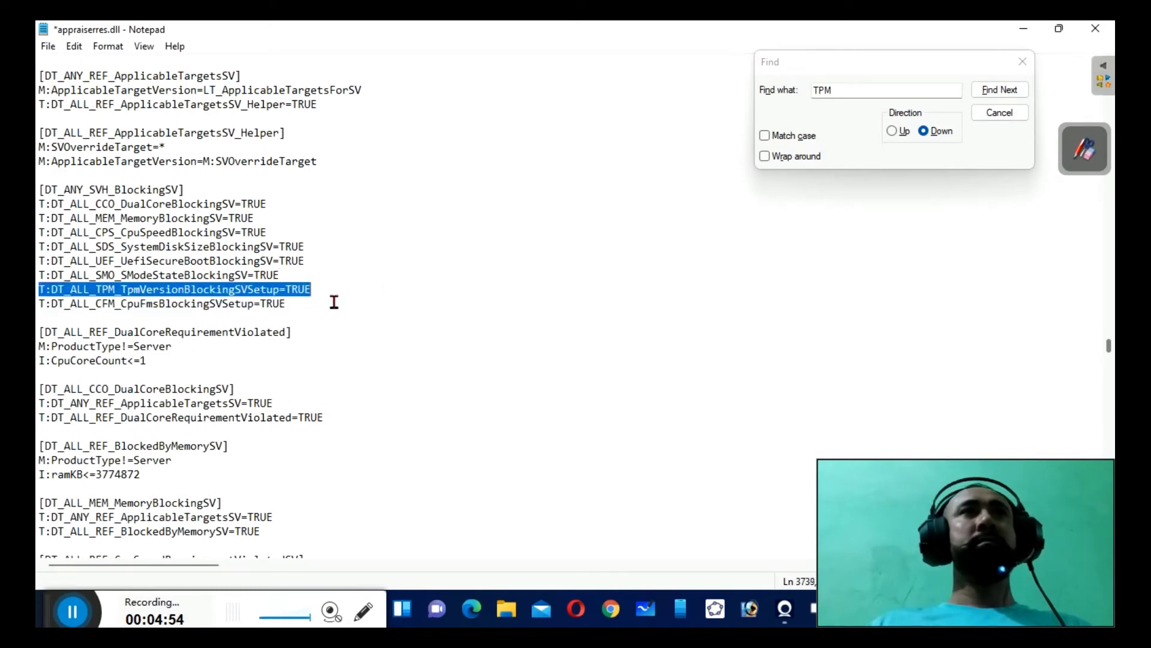
key(BackSpace)
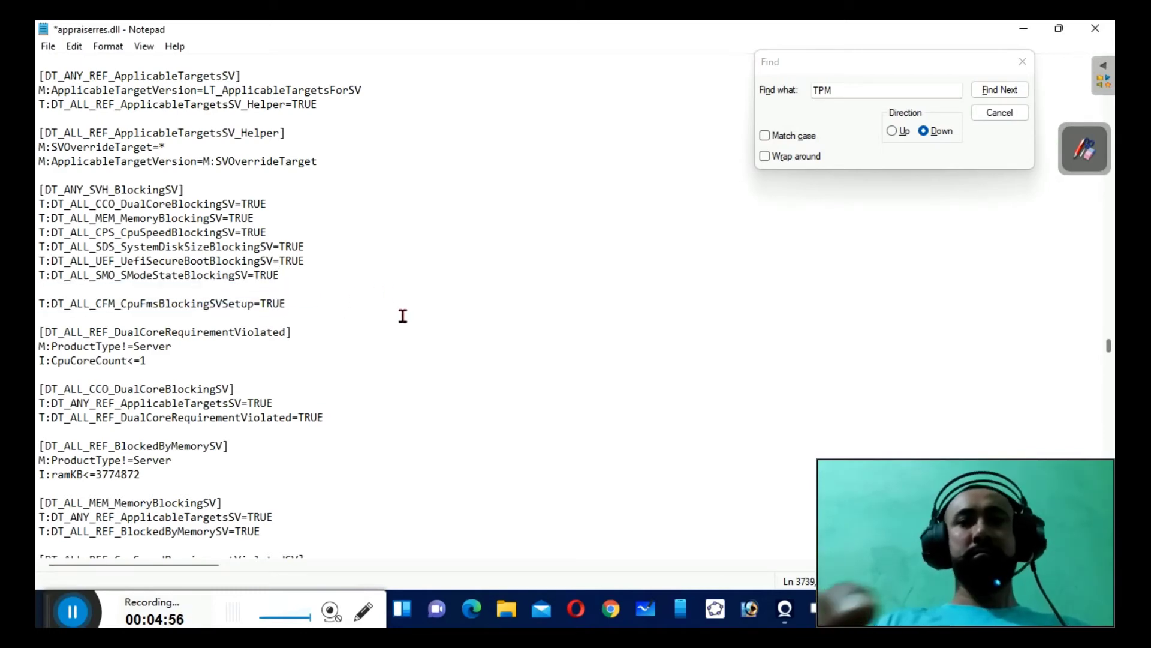
Step: Remove the leftover blank line, find the next TPM match and delete the sections from [LT_TpmInvalidStates] through [DT_ALL_TPM_TpmVersionBlockingSV]
key(BackSpace)
click(1009, 90)
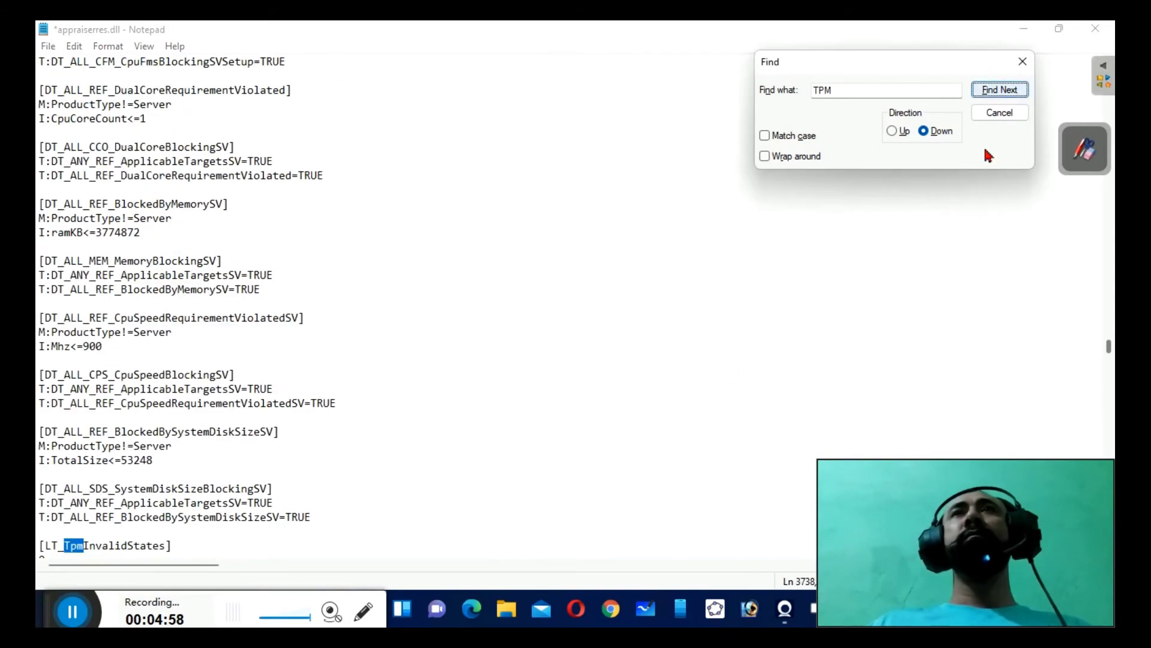
scroll(378, 494, down, 4)
drag(42, 377, 310, 528)
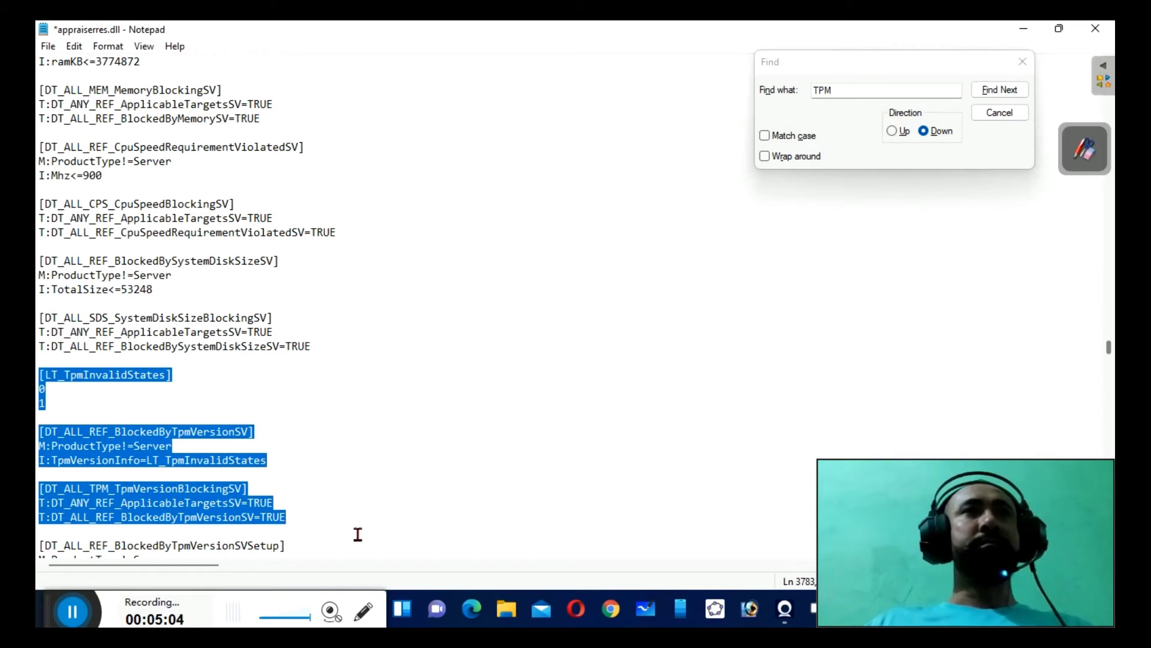
key(Delete)
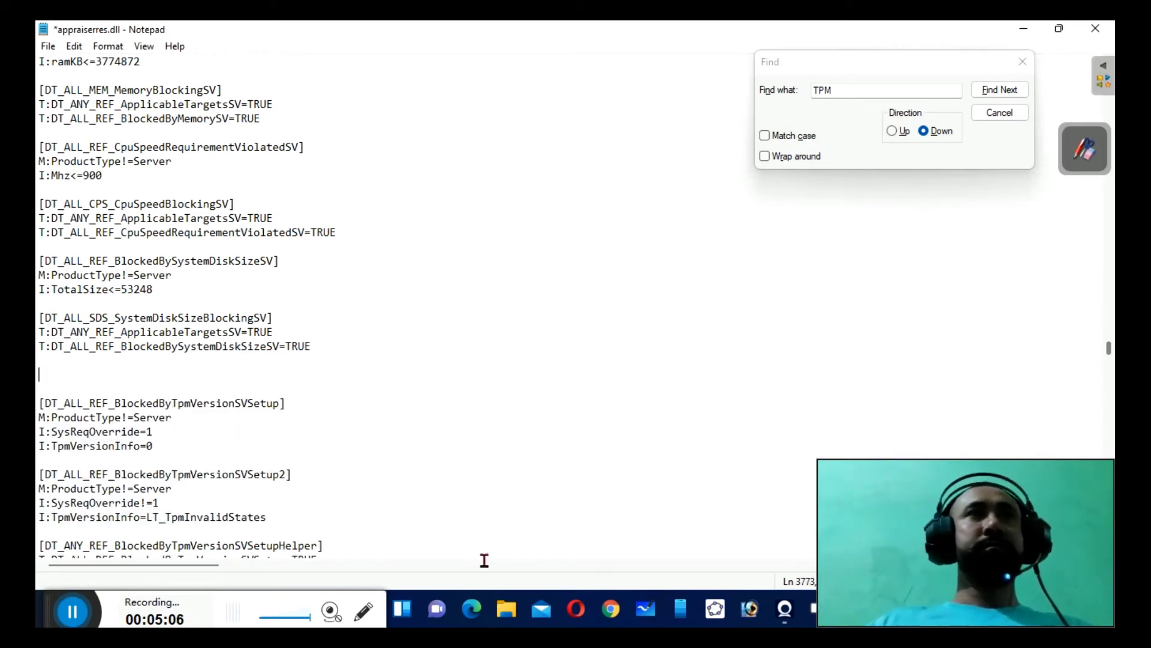
Step: Delete the sections from [DT_ALL_REF_BlockedByTpmVersionSVSetup] through [DT_ALL_TPM_TpmVersionBlockingSVSetup], including the extra blank lines left behind
scroll(484, 560, down, 2)
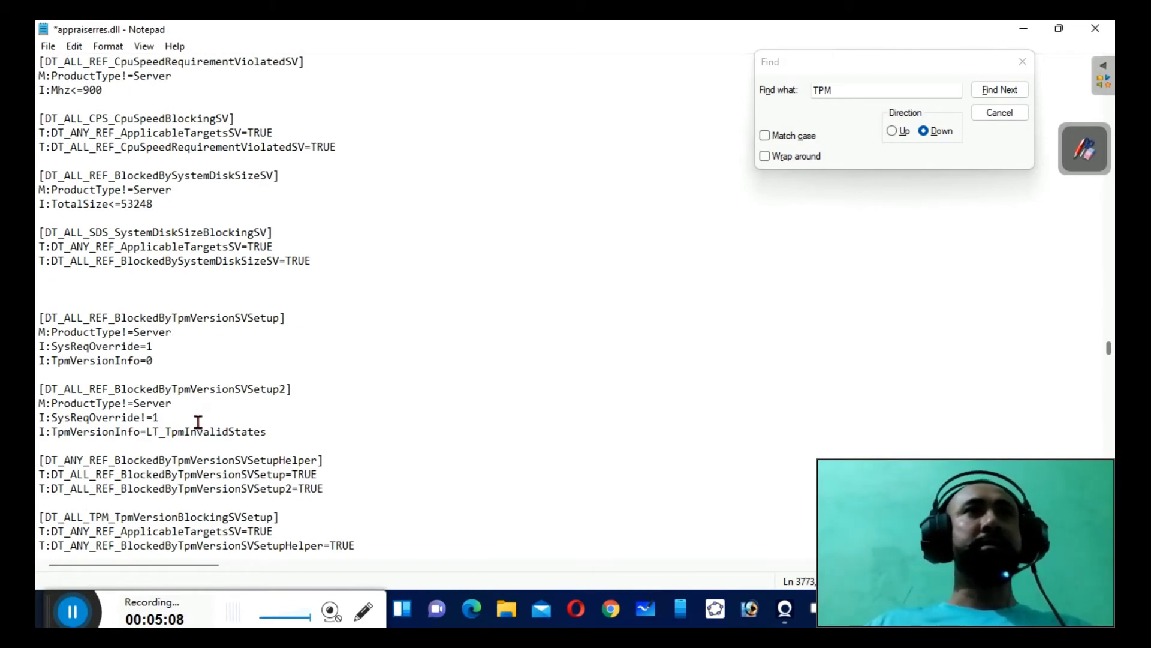
drag(52, 332, 388, 554)
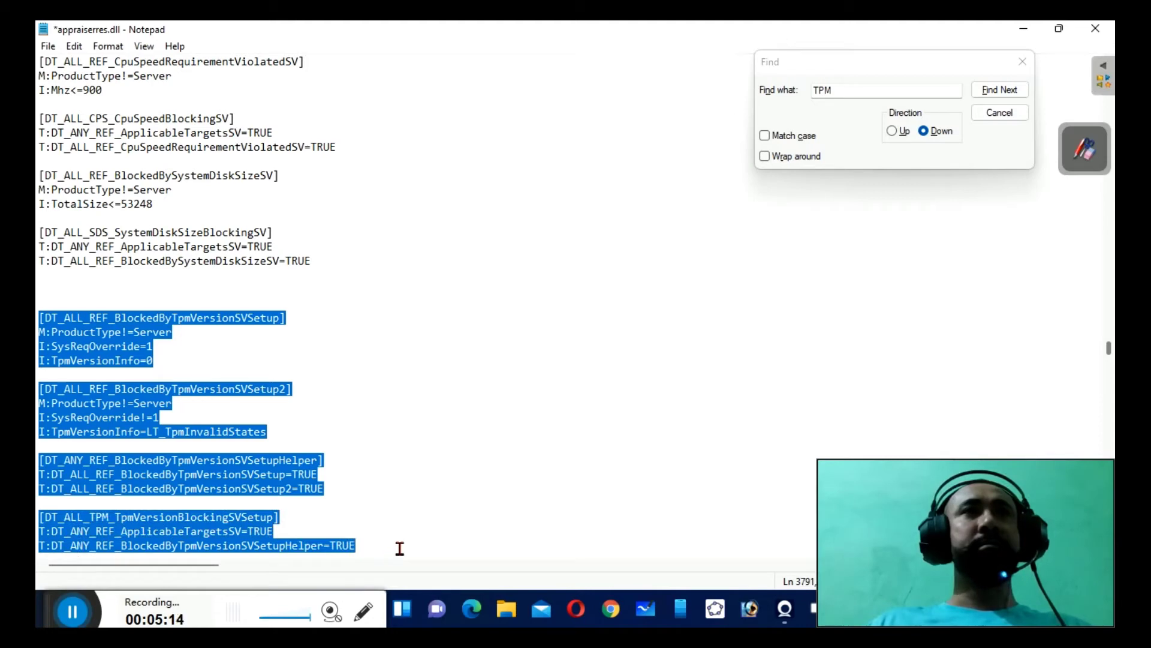
key(Delete)
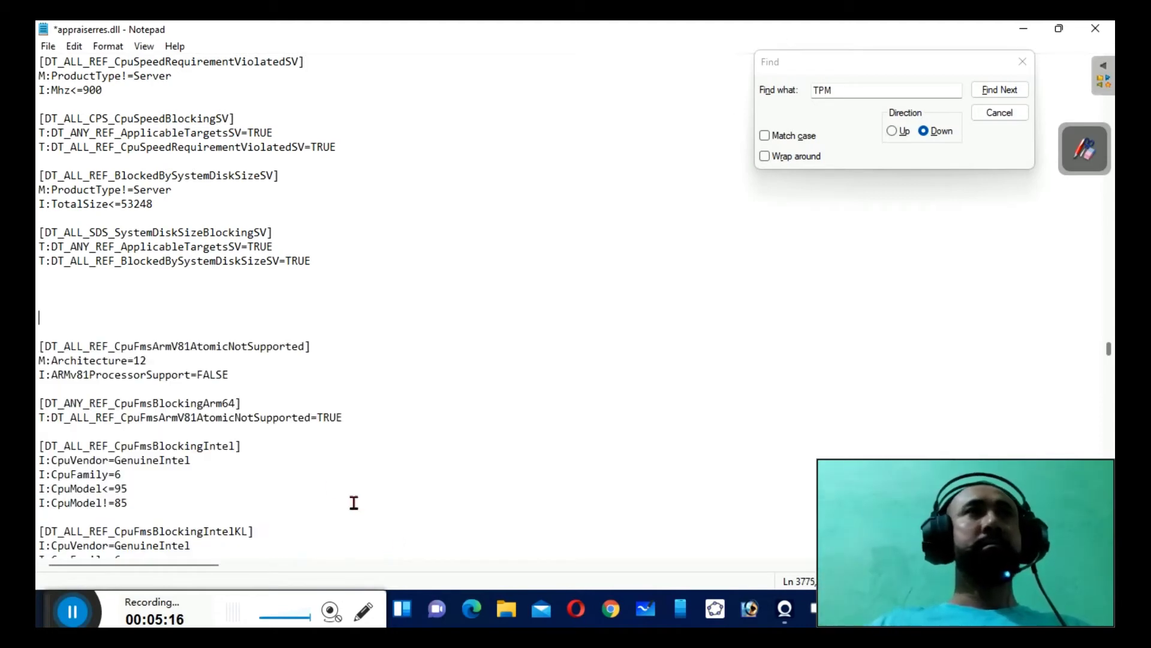
key(BackSpace)
key(BackSpace)
key(BackSpace)
key(BackSpace)
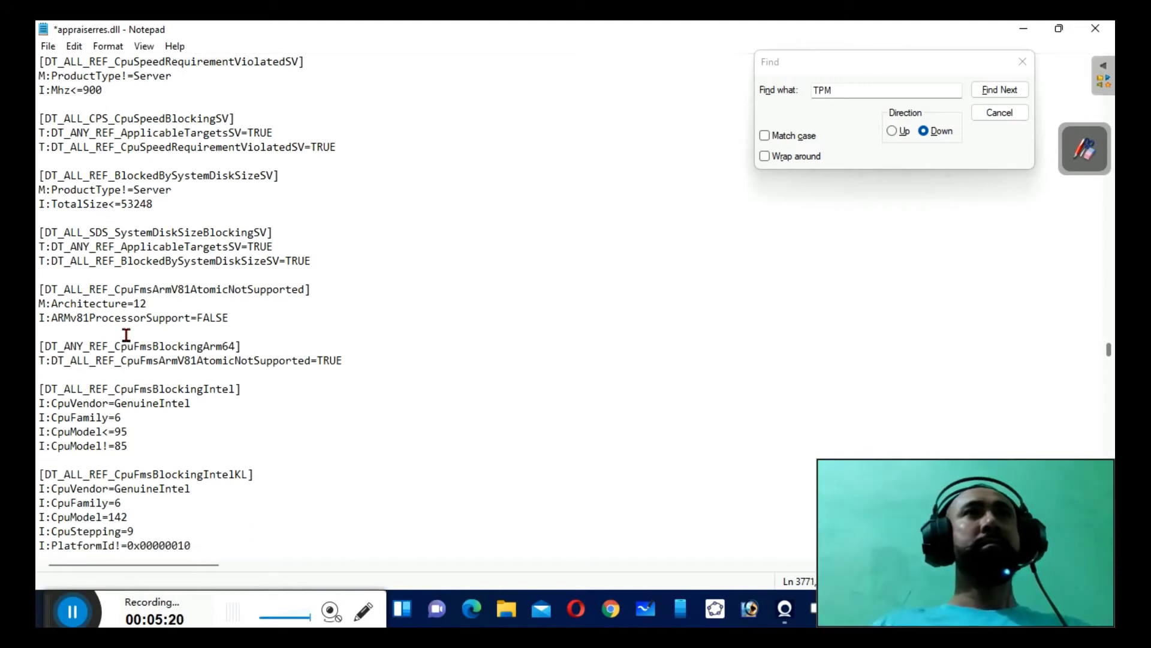
Step: Find the next TPM match and delete the line Tpm=I:Marker_BlockedByTpmVersion from the [IT_OMK_CompatIndicator_OldMarkers_RedReason] section
click(991, 91)
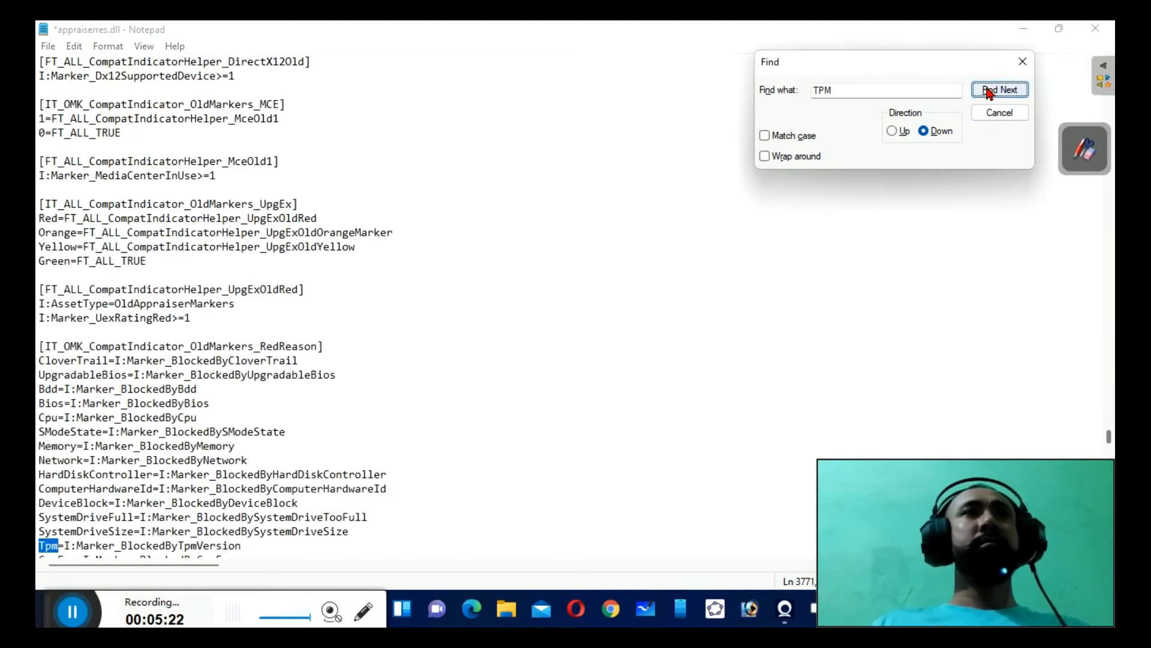
scroll(257, 344, down, 5)
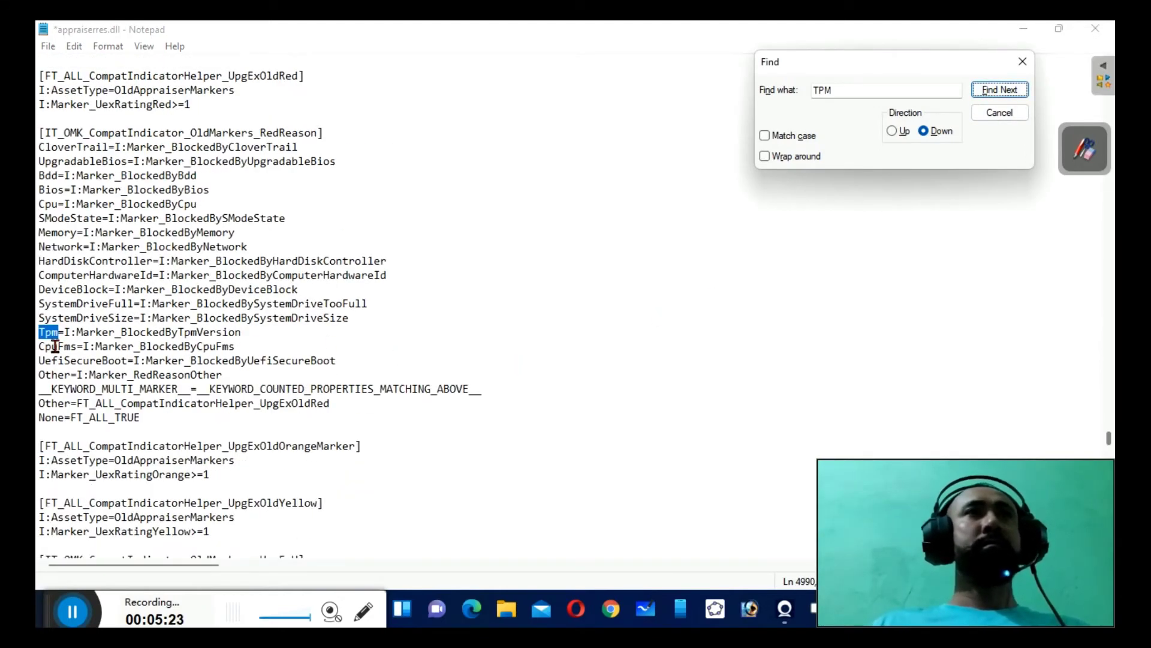
drag(89, 335, 285, 345)
key(BackSpace)
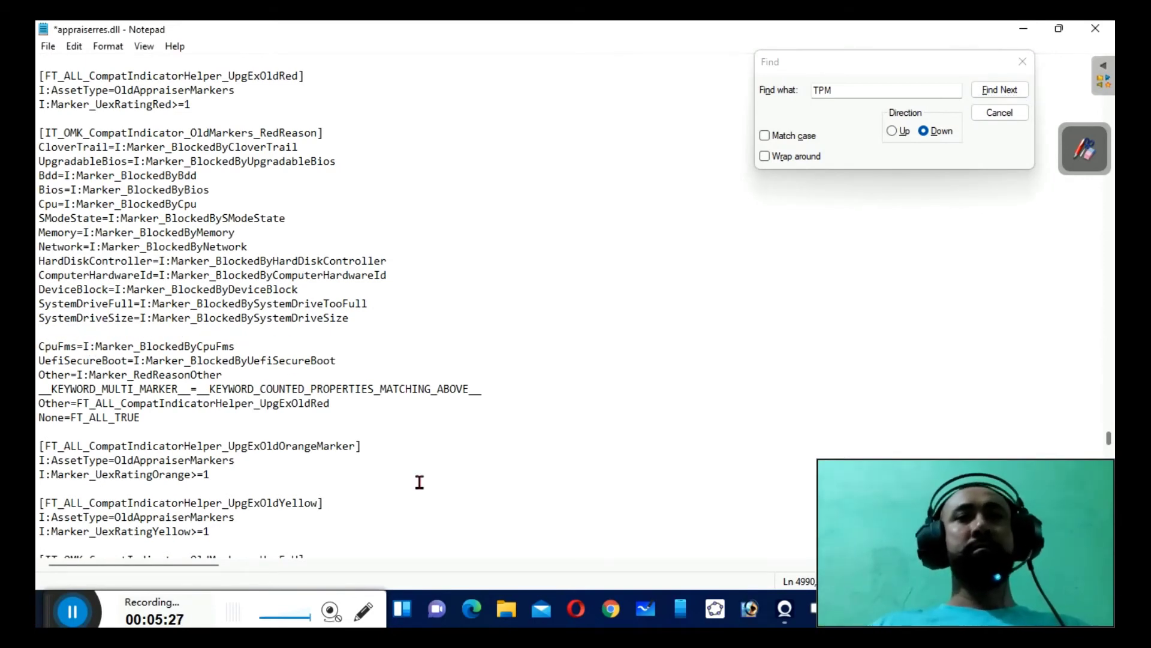
key(BackSpace)
Step: Find the next TPM match and delete the line Tpm=FT_ALL_CompatMarker_BlockedByTpmVersion from the [IT_ALL_CompatIndicator_FreshMarkers_RedReason] section
click(998, 89)
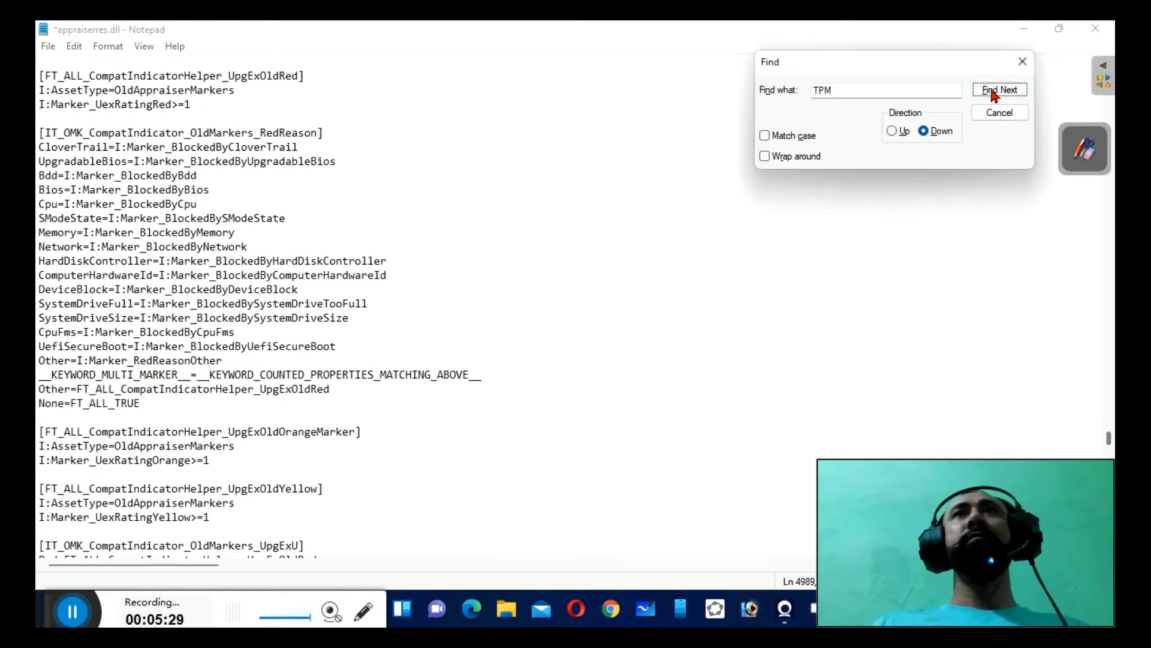
scroll(681, 271, down, 4)
scroll(682, 270, down, 1)
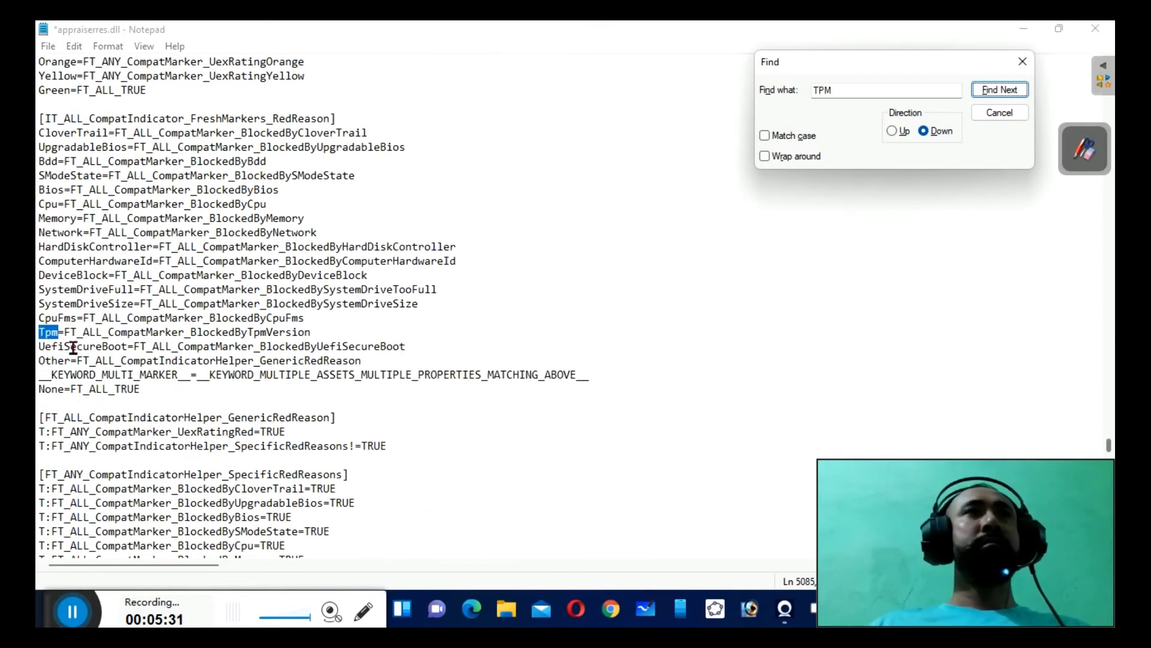
drag(43, 335, 351, 339)
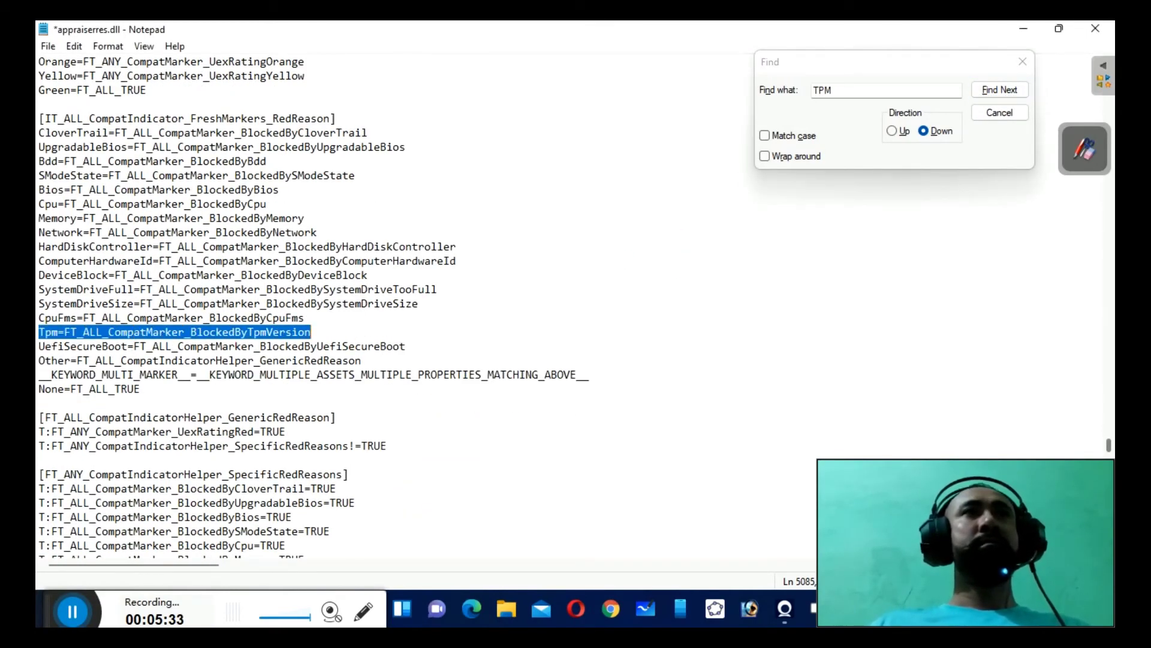
key(BackSpace)
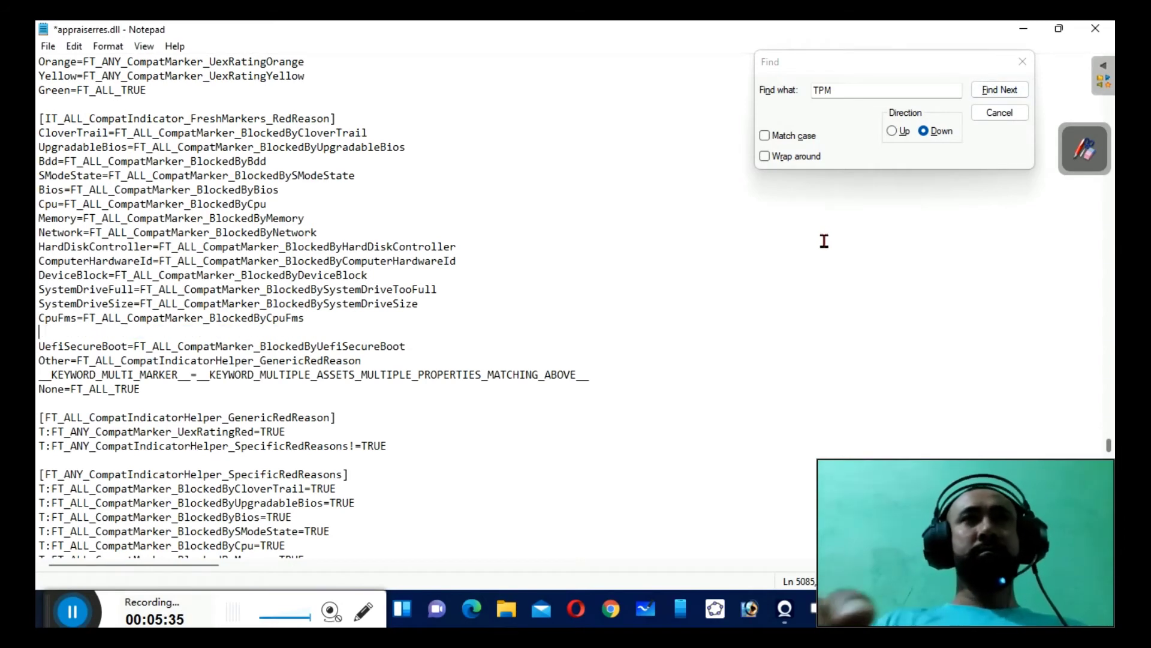
key(BackSpace)
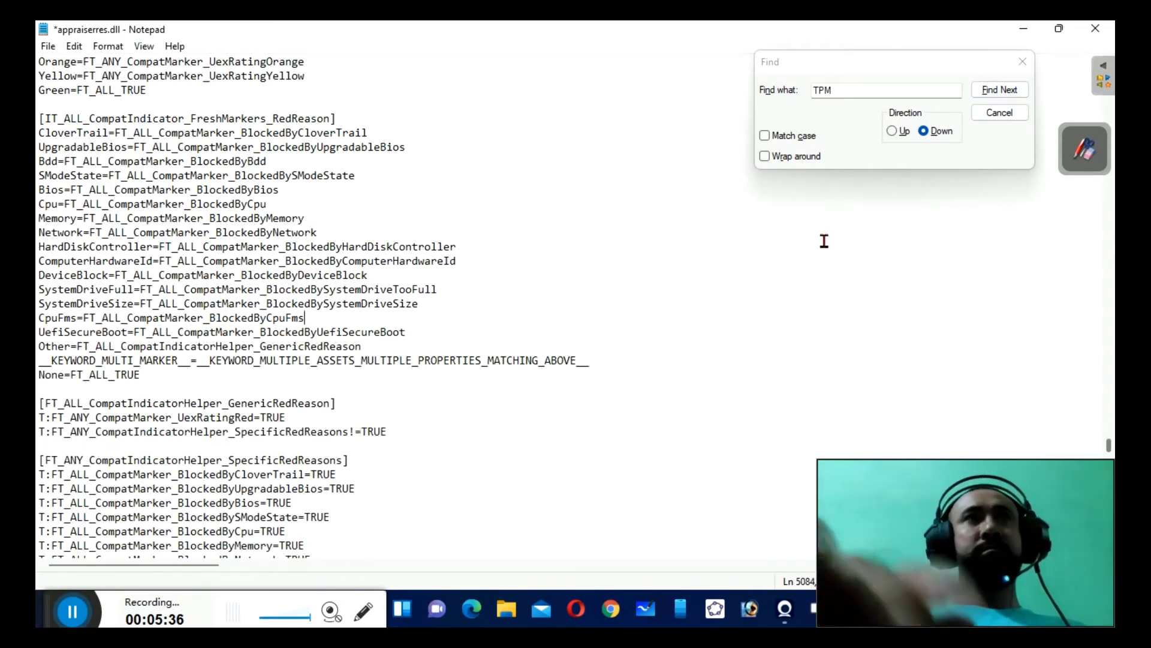
Step: Delete T:FT_ALL_CompatMarker_BlockedByTpmVersion=TRUE from the [FT_ANY_CompatIndicatorHelper_SpecificRedReasons] section and check for further TPM matches
click(1014, 90)
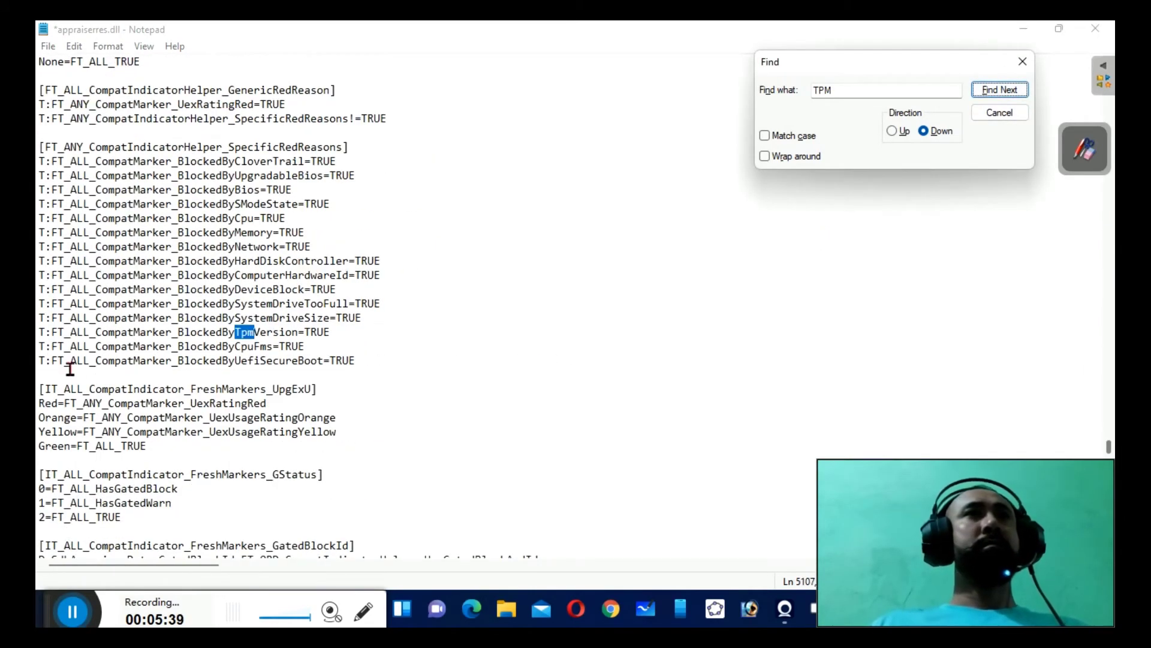
drag(40, 332, 331, 333)
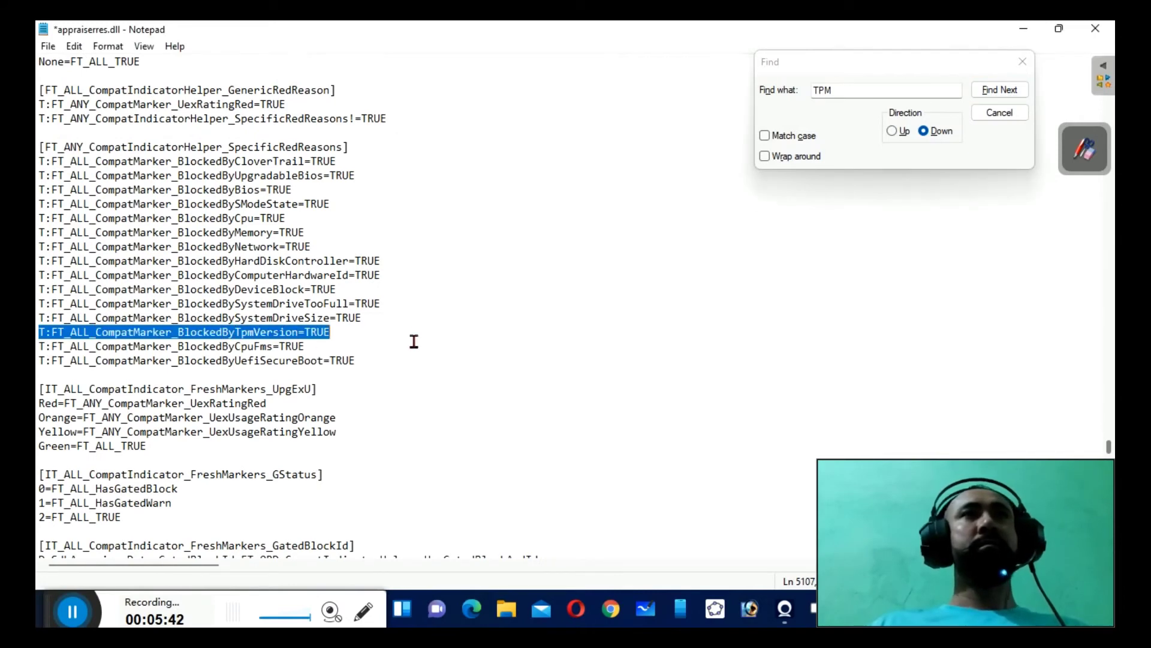
key(BackSpace)
key(BackSpace)
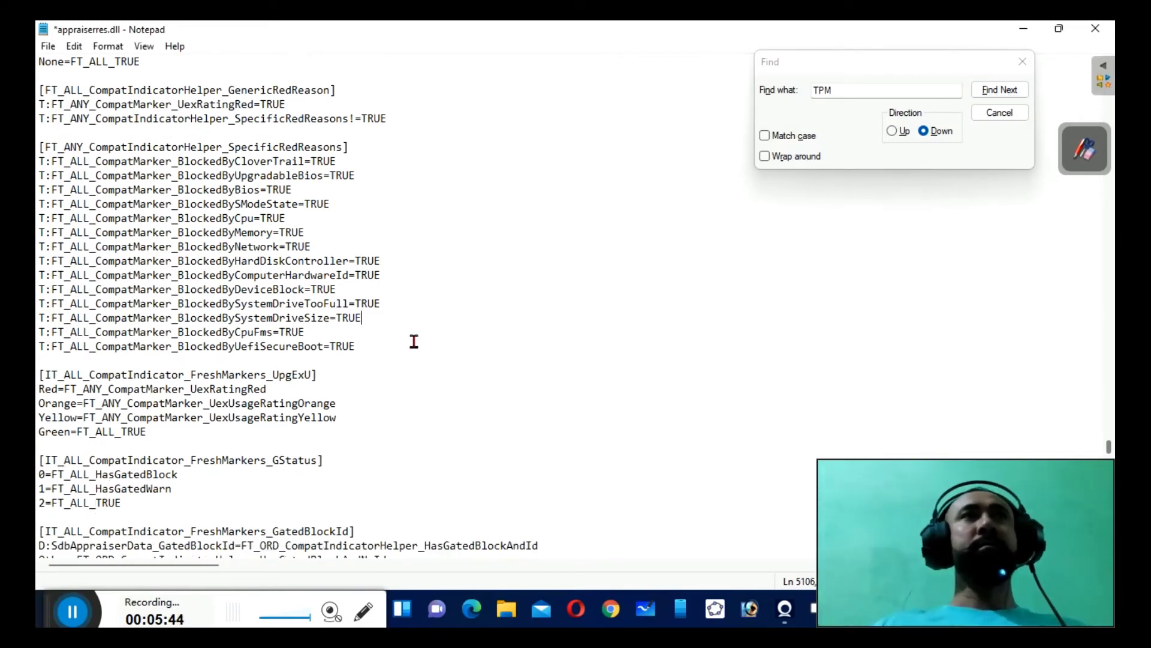
click(1005, 94)
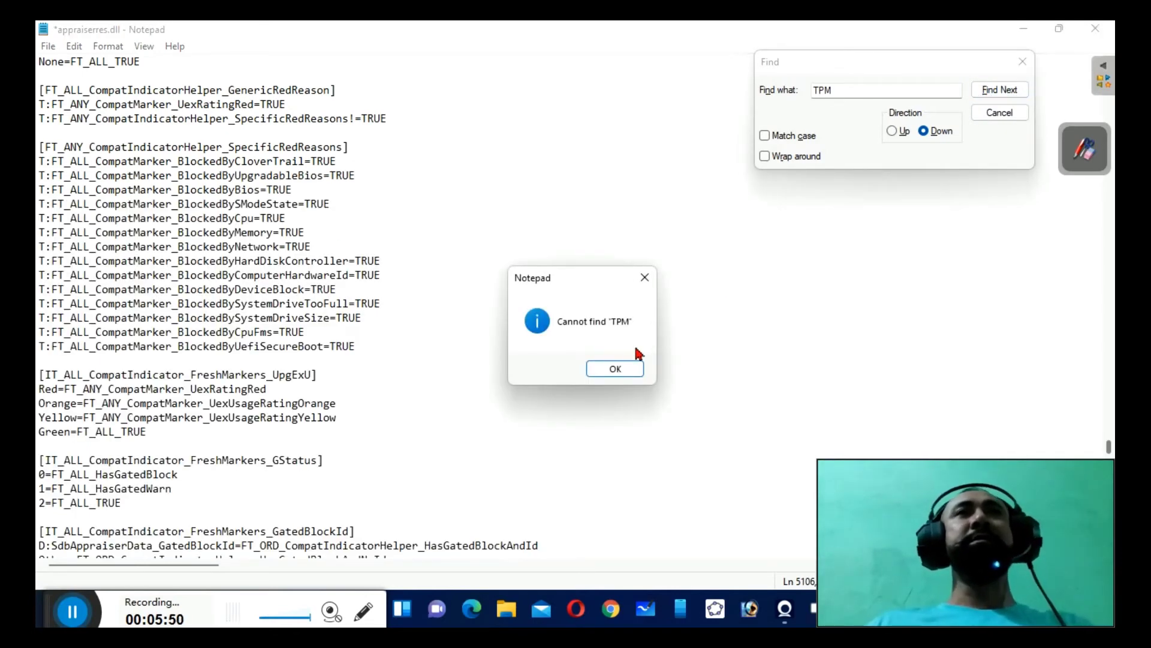
click(616, 369)
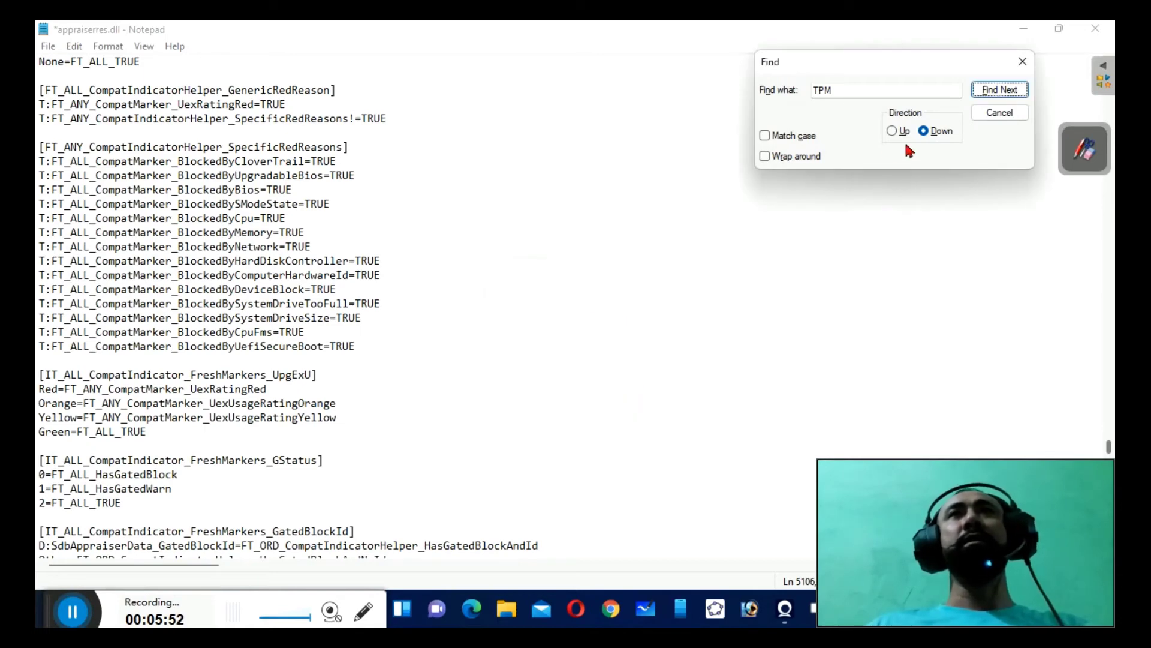
Step: Search for UEFI, delete the line T:FT_ALL_CompatMarker_BlockedByUefiSecureBoot=TRUE, check for further matches and end the search
drag(848, 95, 780, 91)
text(UEFI)
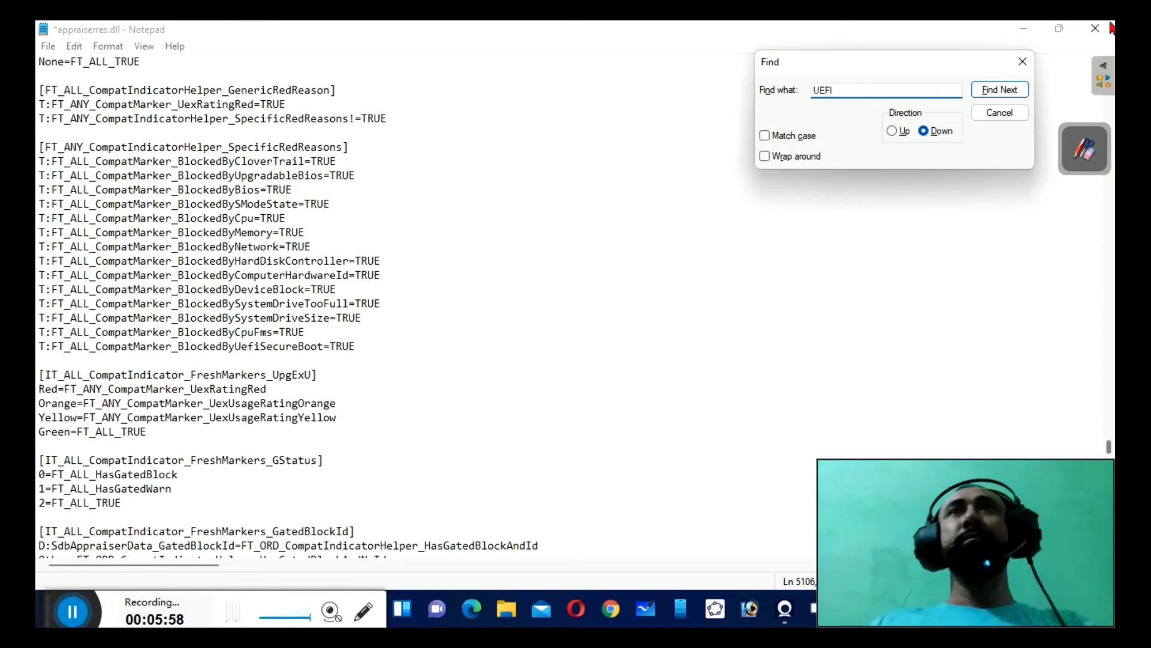
click(999, 90)
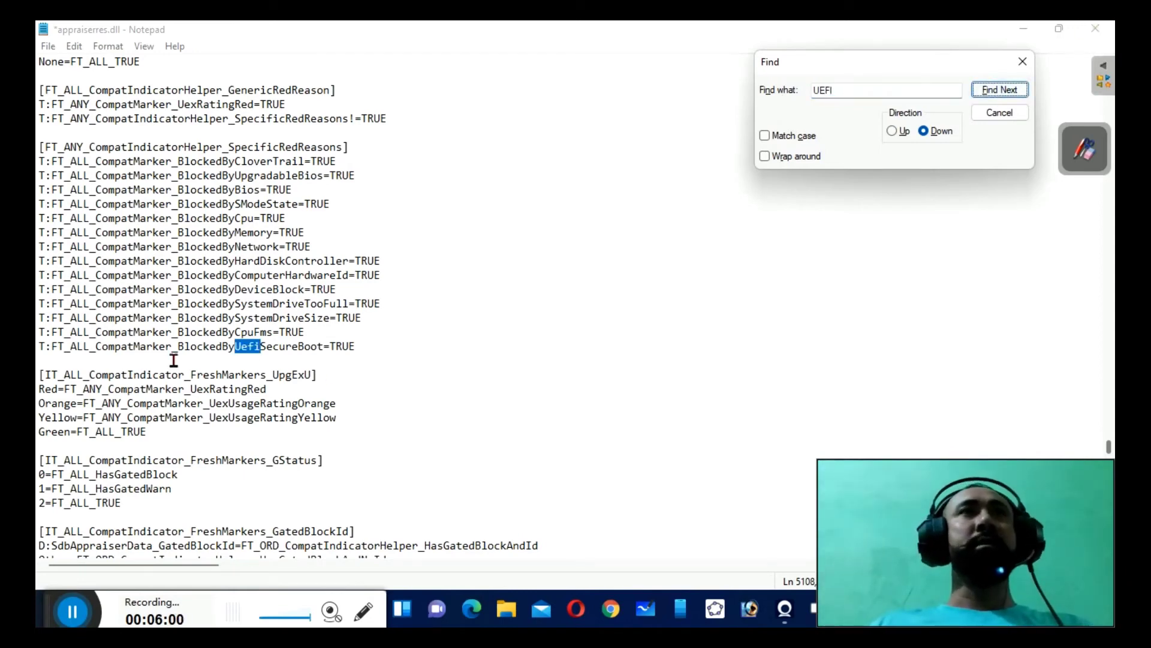
drag(42, 358, 386, 377)
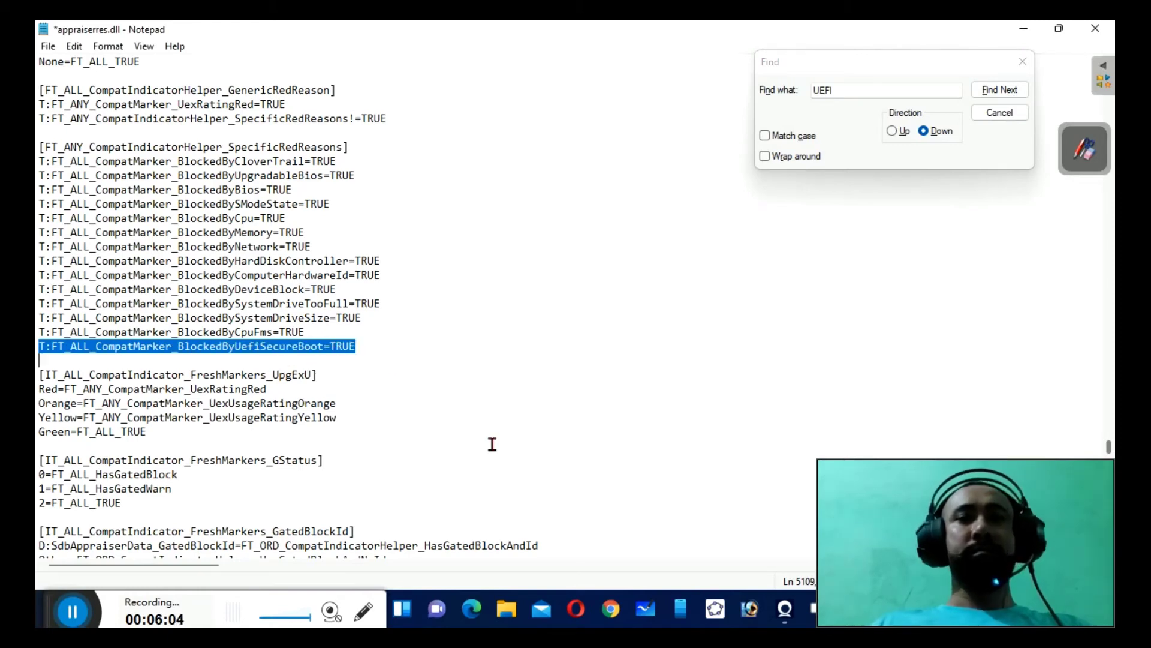
key(Delete)
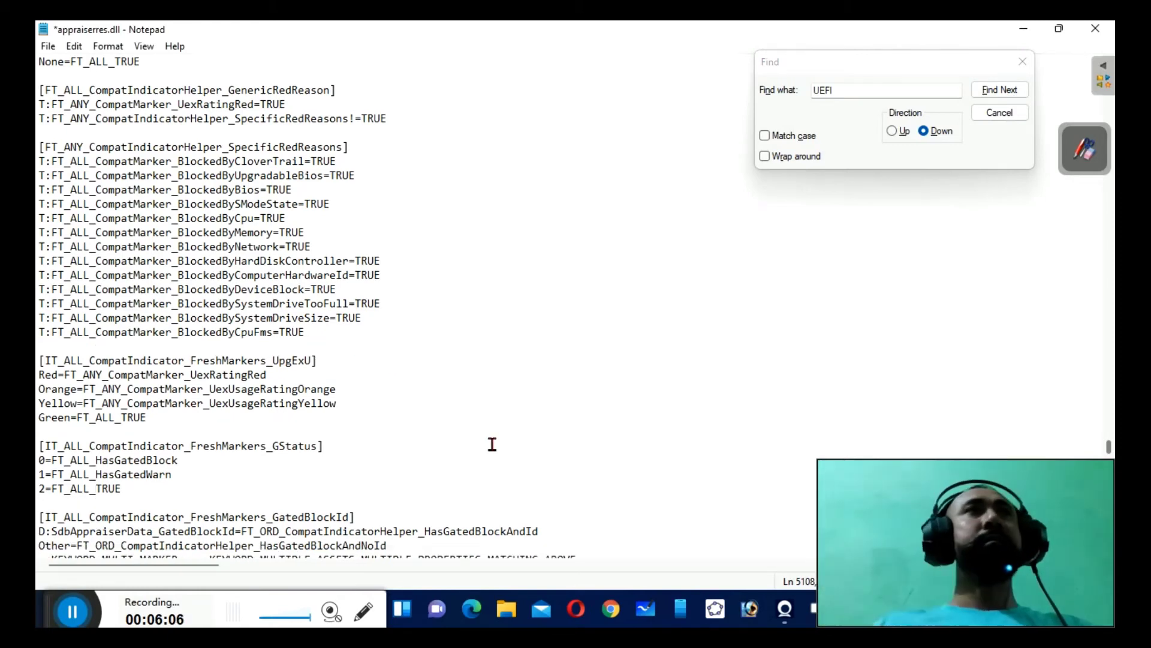
click(996, 90)
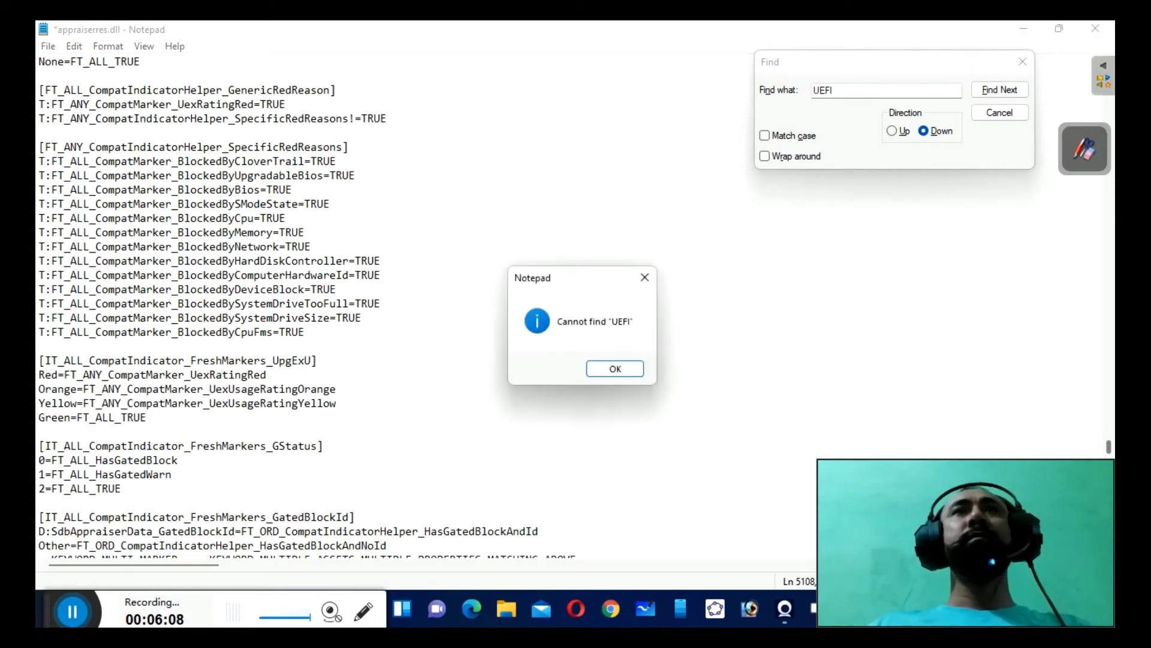
click(615, 368)
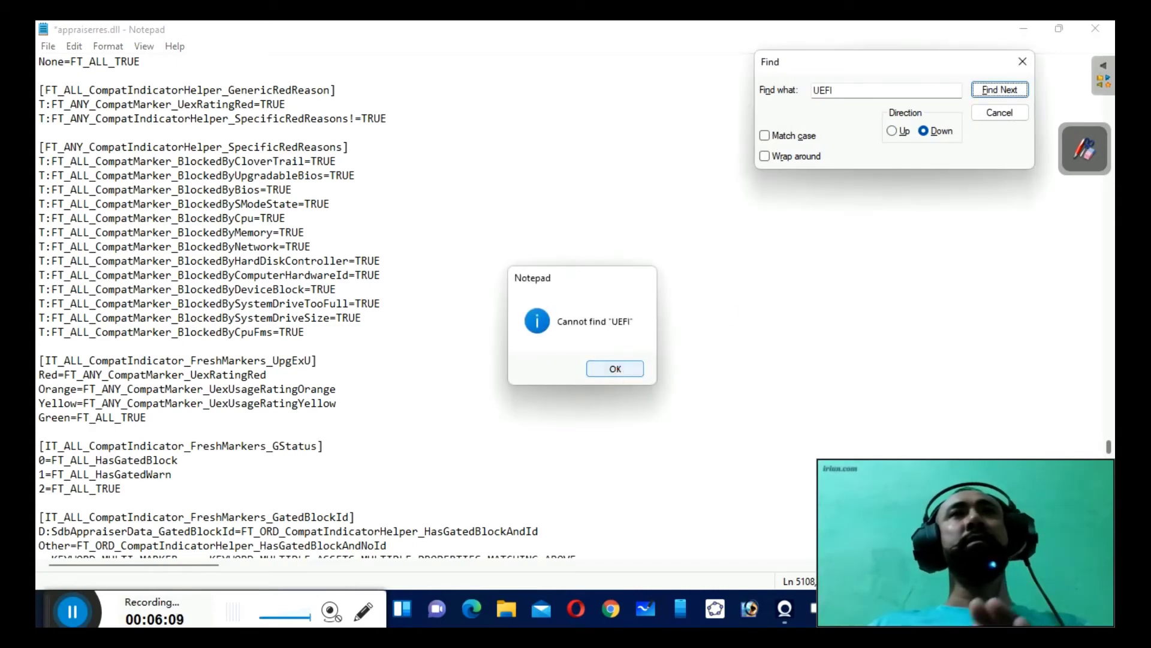
click(1021, 63)
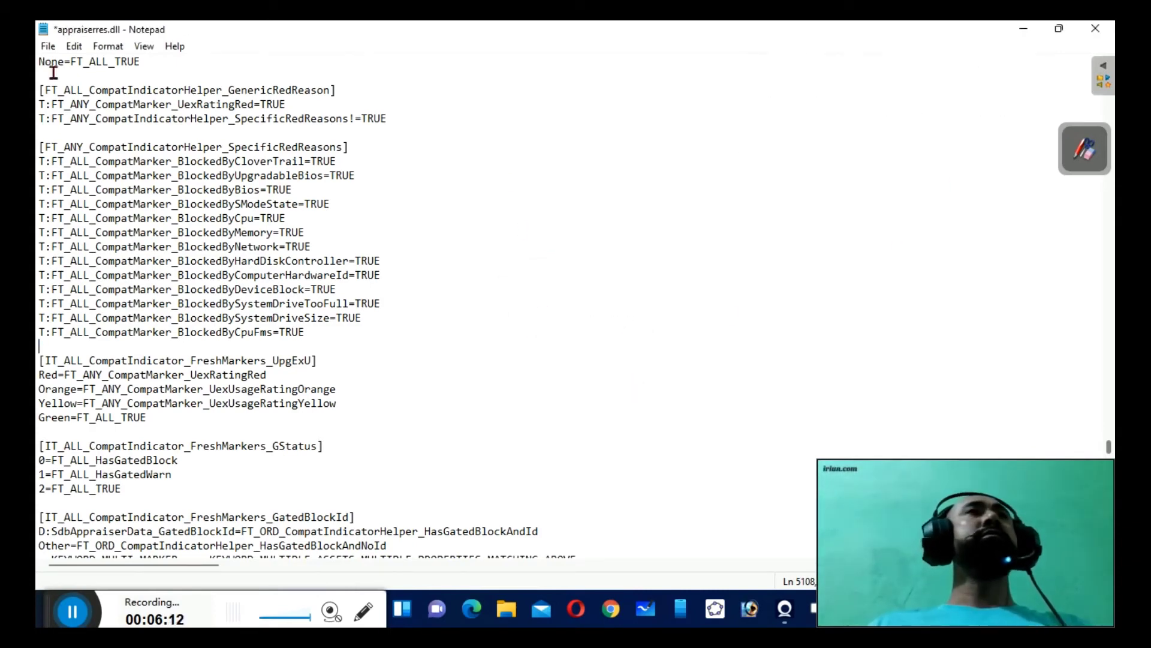
Step: Save the edited file as appraiserres.dll on New Volume (G:) with ANSI encoding and close it
click(48, 46)
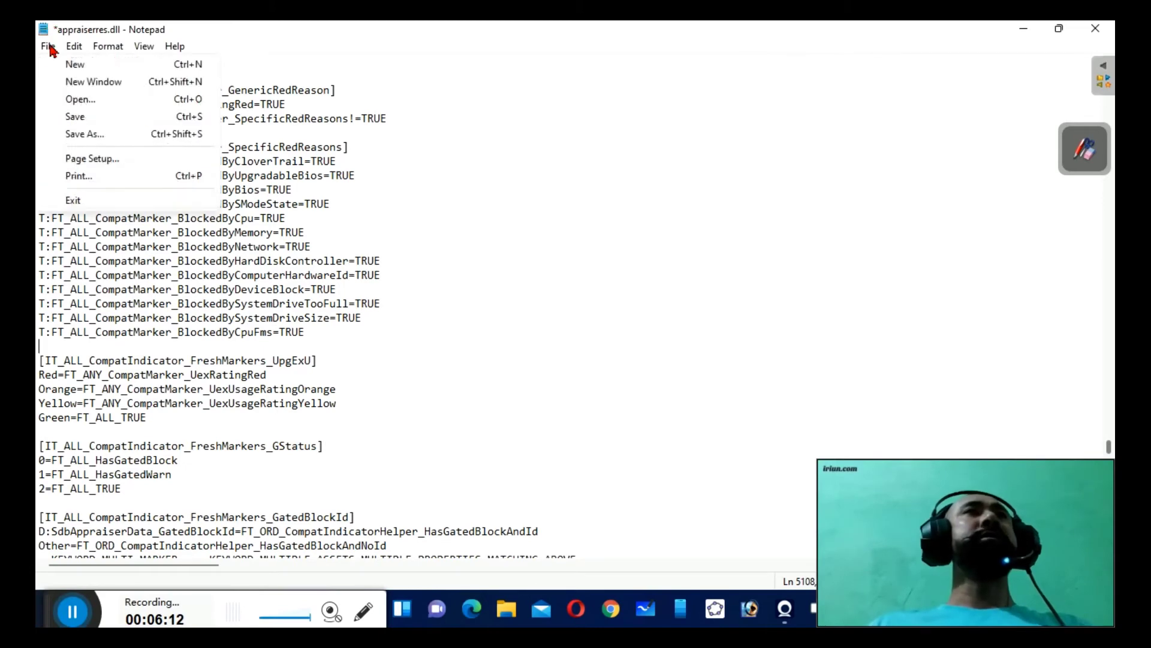
click(96, 133)
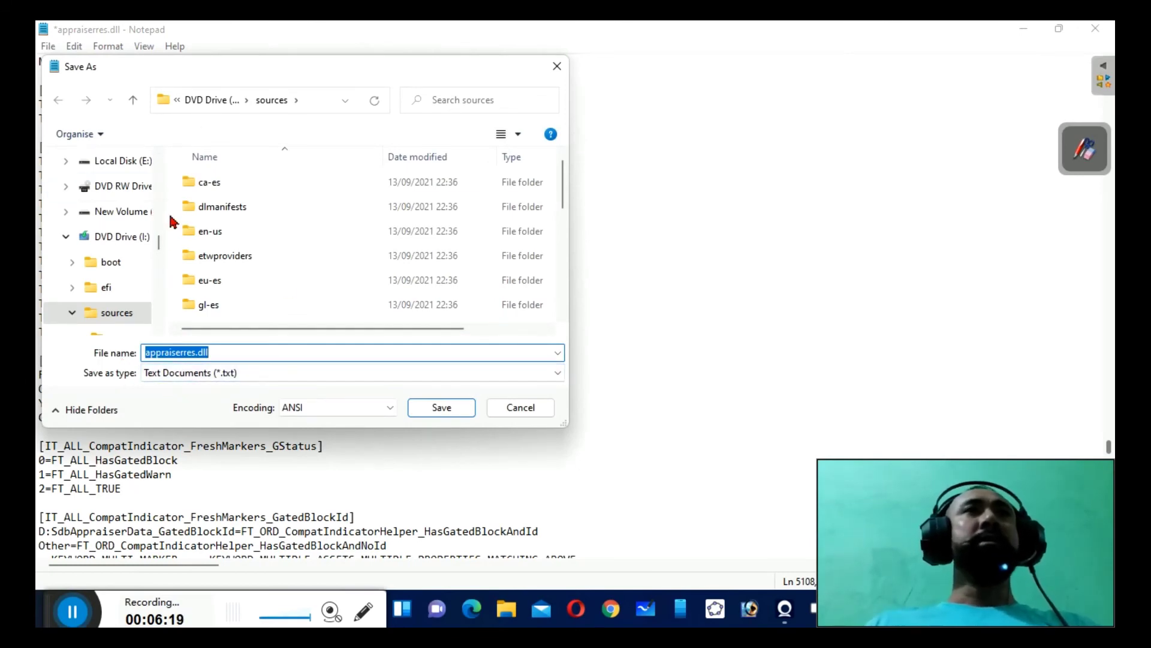
drag(158, 243, 155, 329)
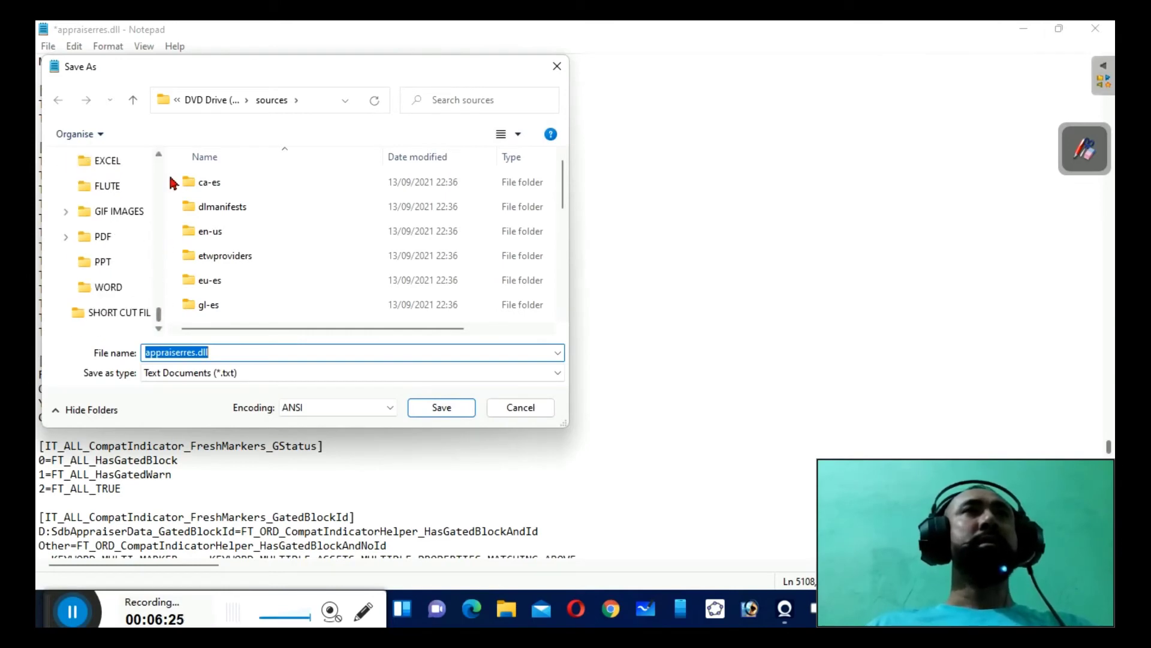
click(133, 100)
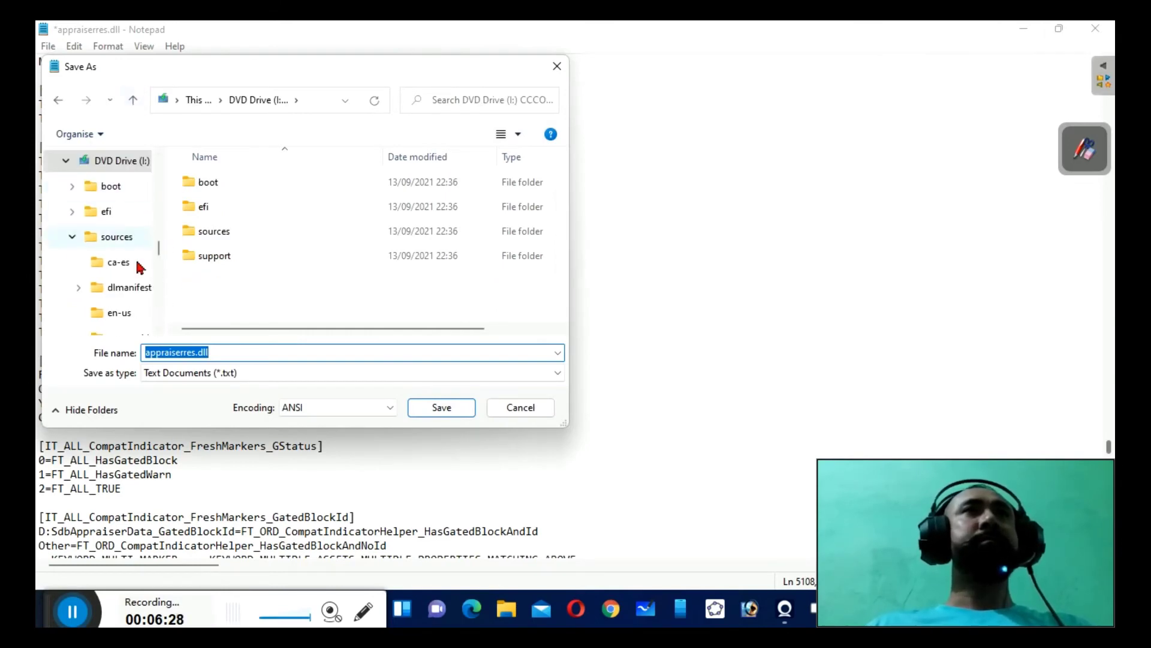
drag(158, 249, 167, 172)
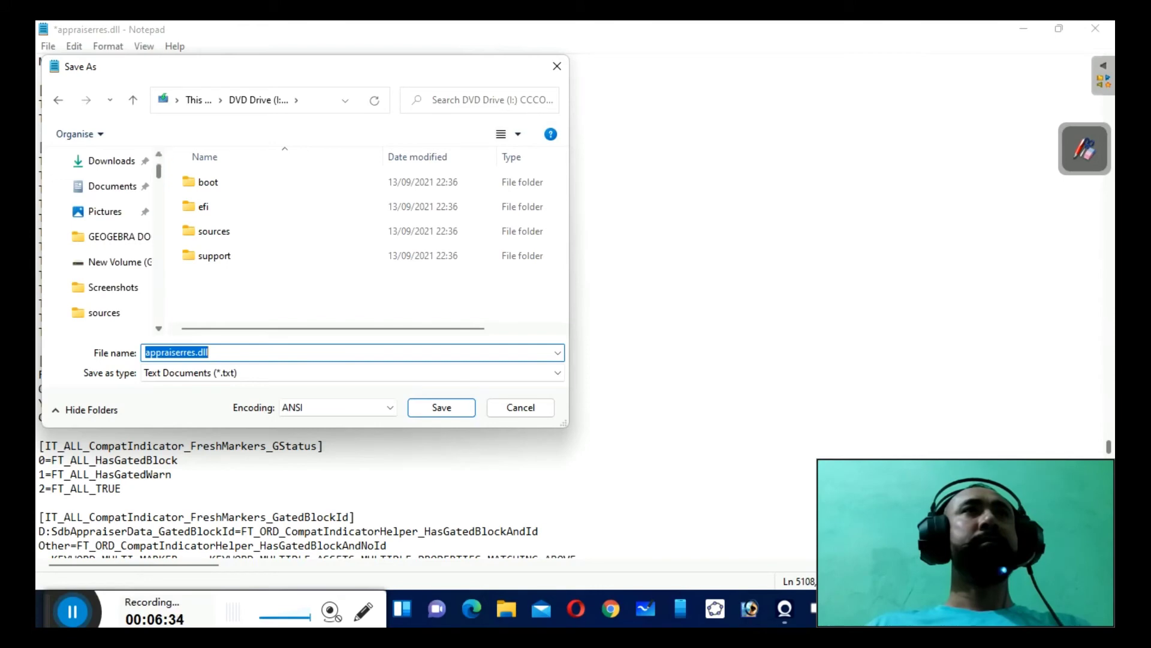
click(118, 261)
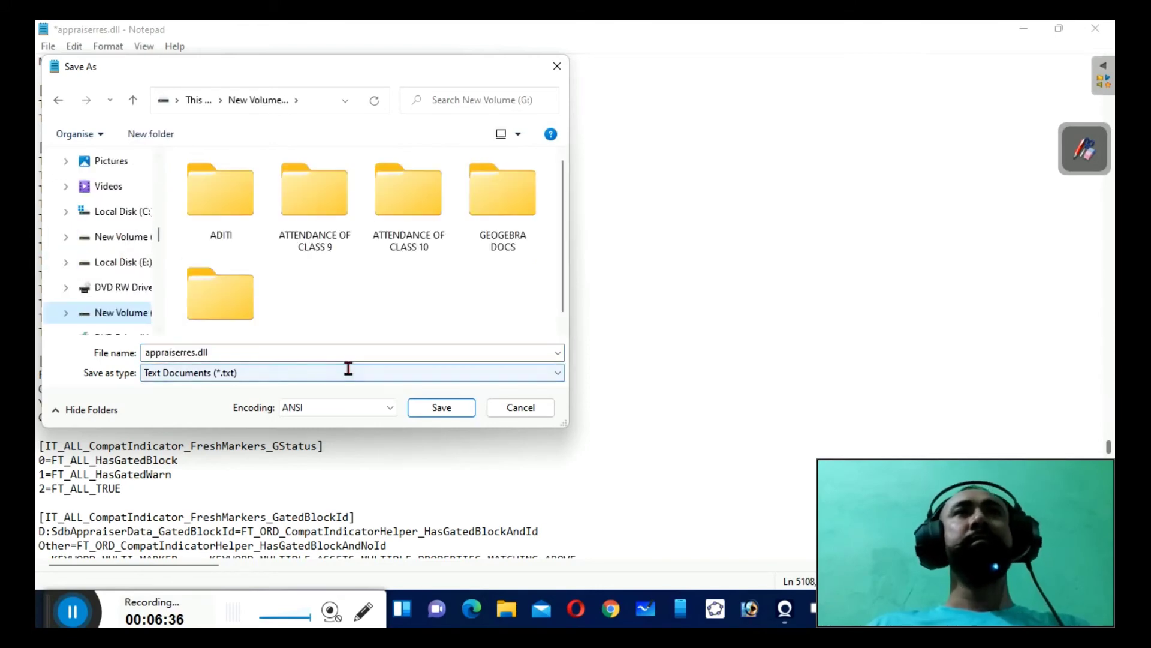
click(426, 407)
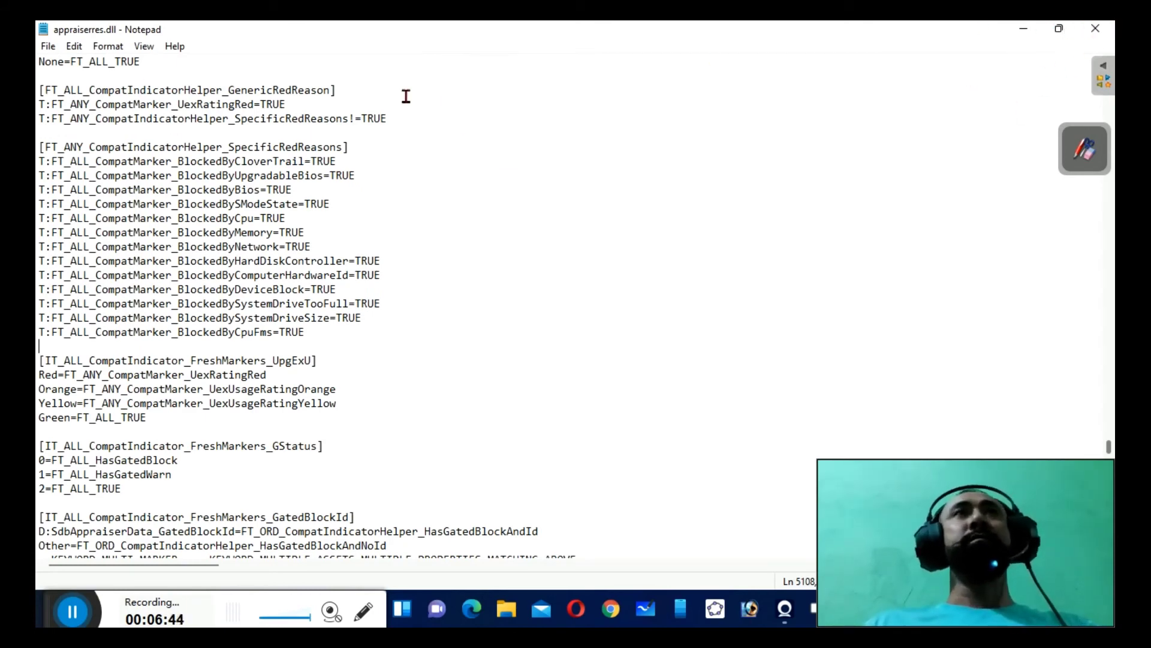
click(1097, 31)
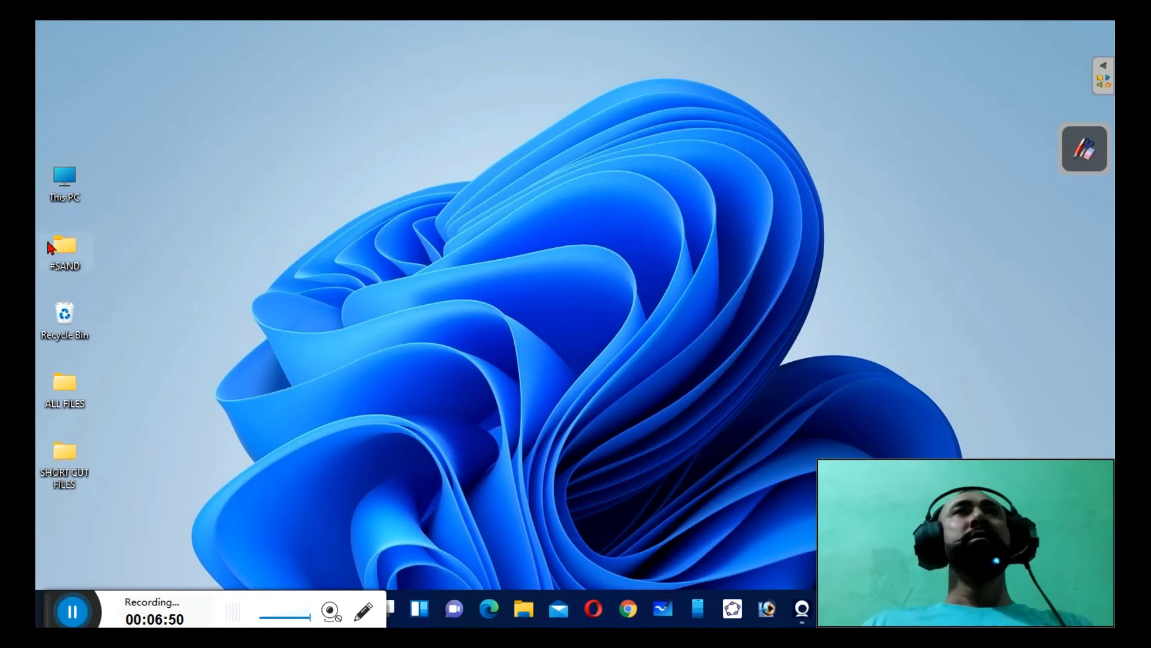
Step: Find the Win11_English_x64 ISO in the Downloads folder, show the actions available for it and close the folder
double_click(73, 193)
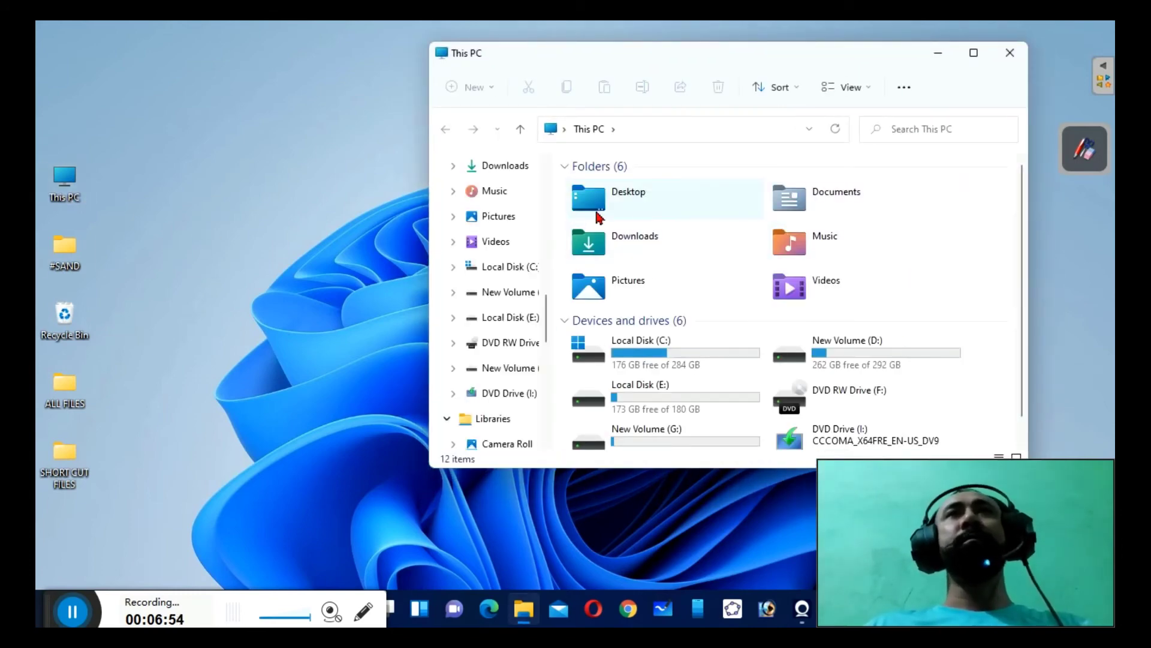
click(640, 250)
double_click(641, 250)
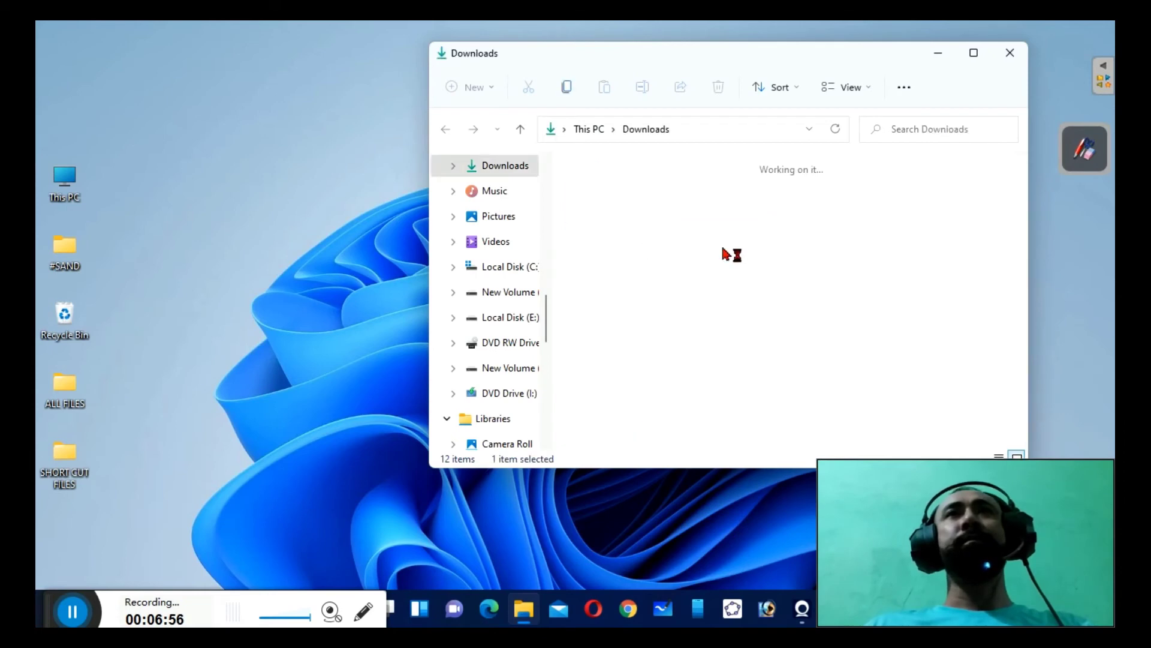
click(712, 359)
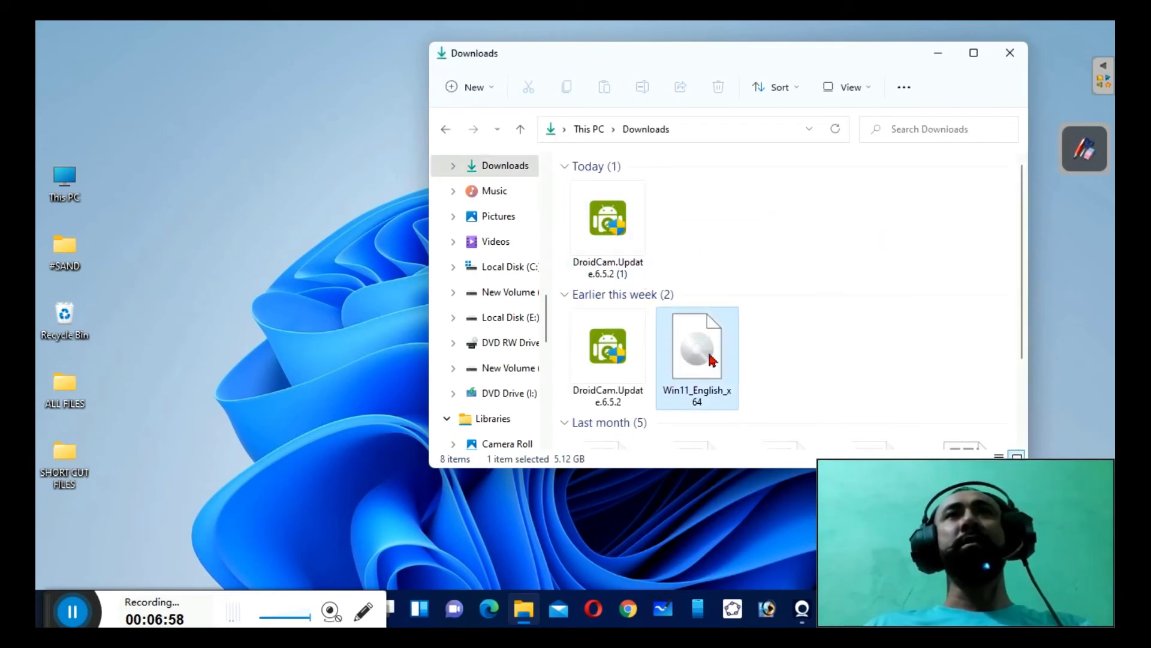
right_click(714, 358)
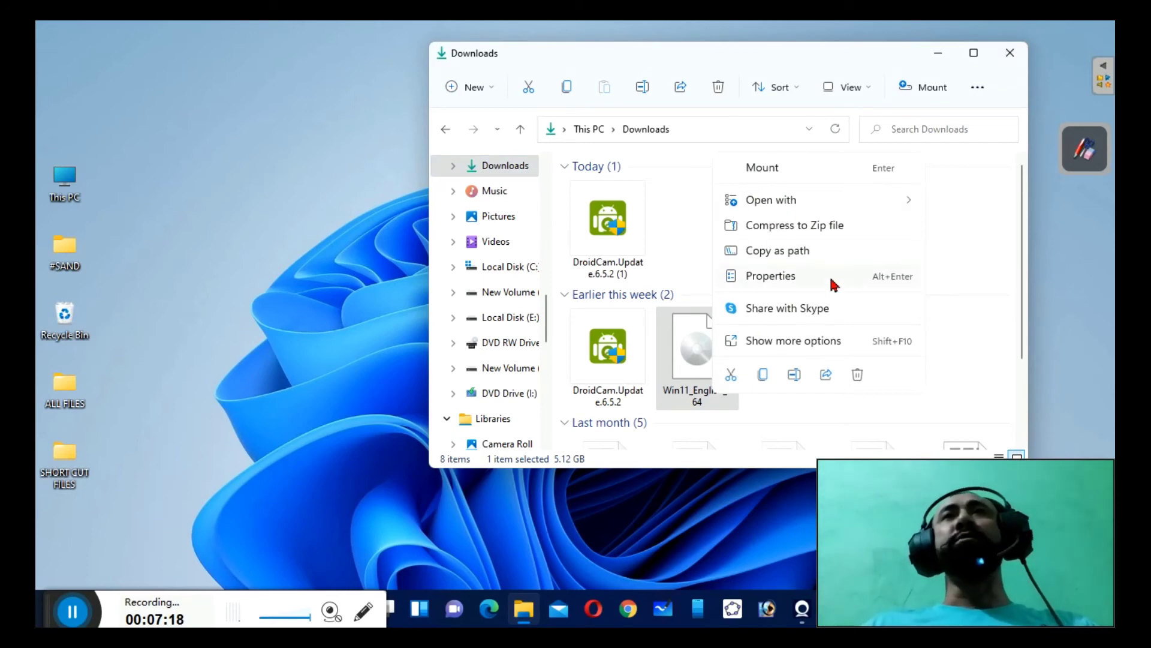
click(1009, 53)
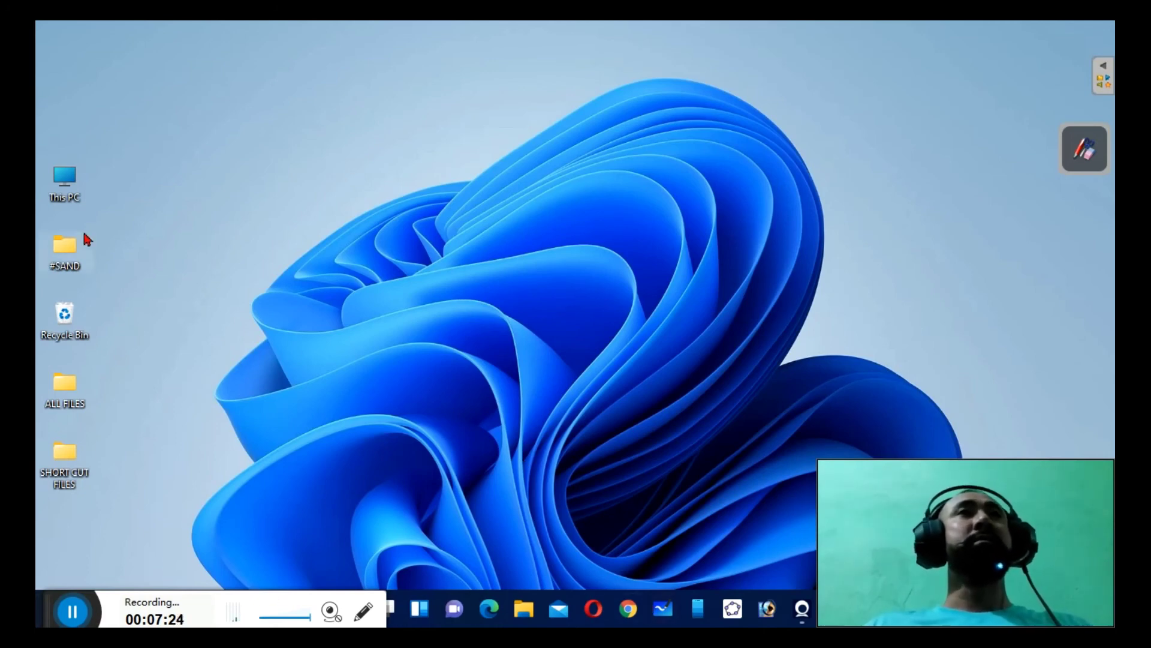
Step: Eject the mounted Windows 11 image, DVD Drive (I:) CCCOMA_X64FRE_EN-US_DV9, from This PC
double_click(65, 190)
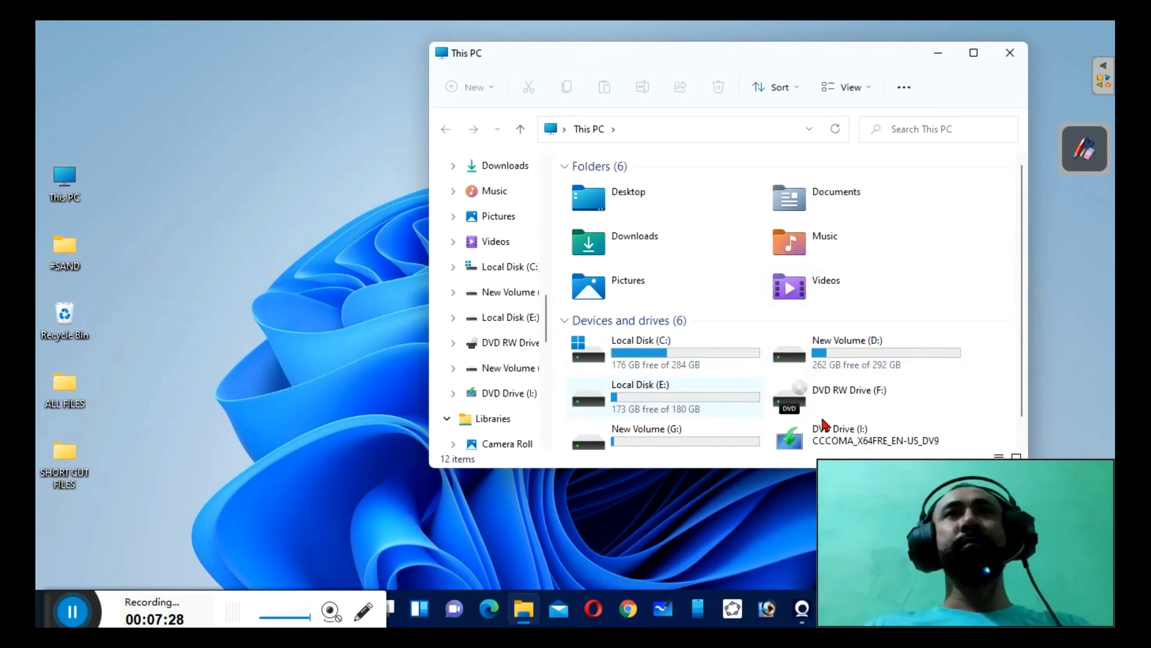
click(828, 436)
right_click(828, 436)
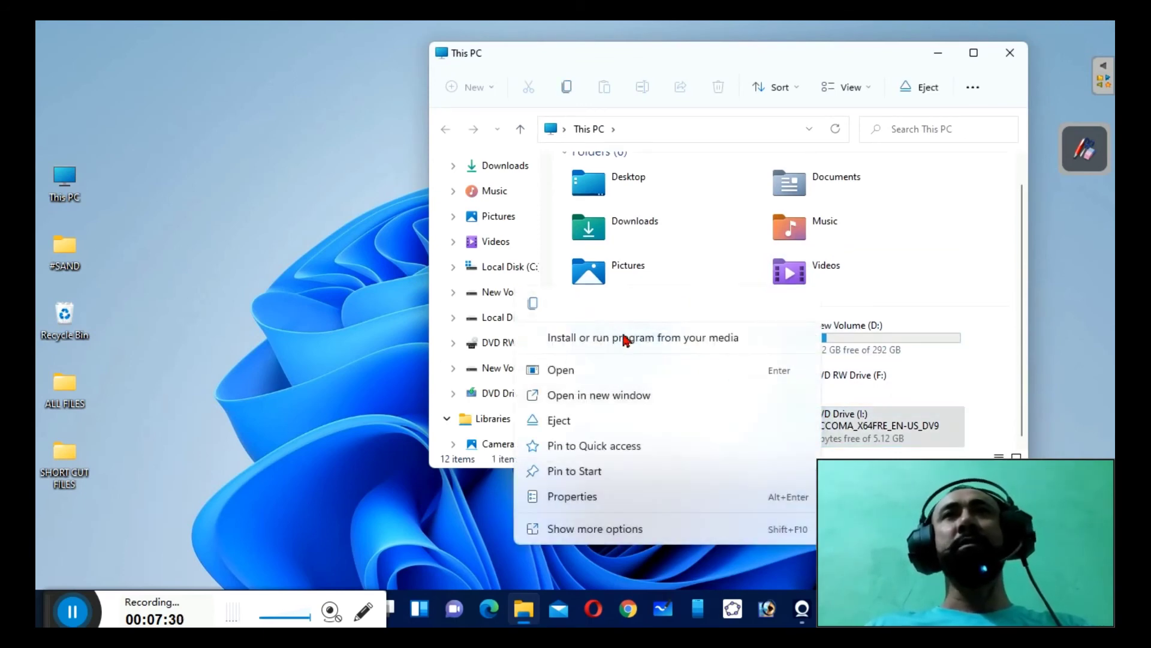
click(587, 424)
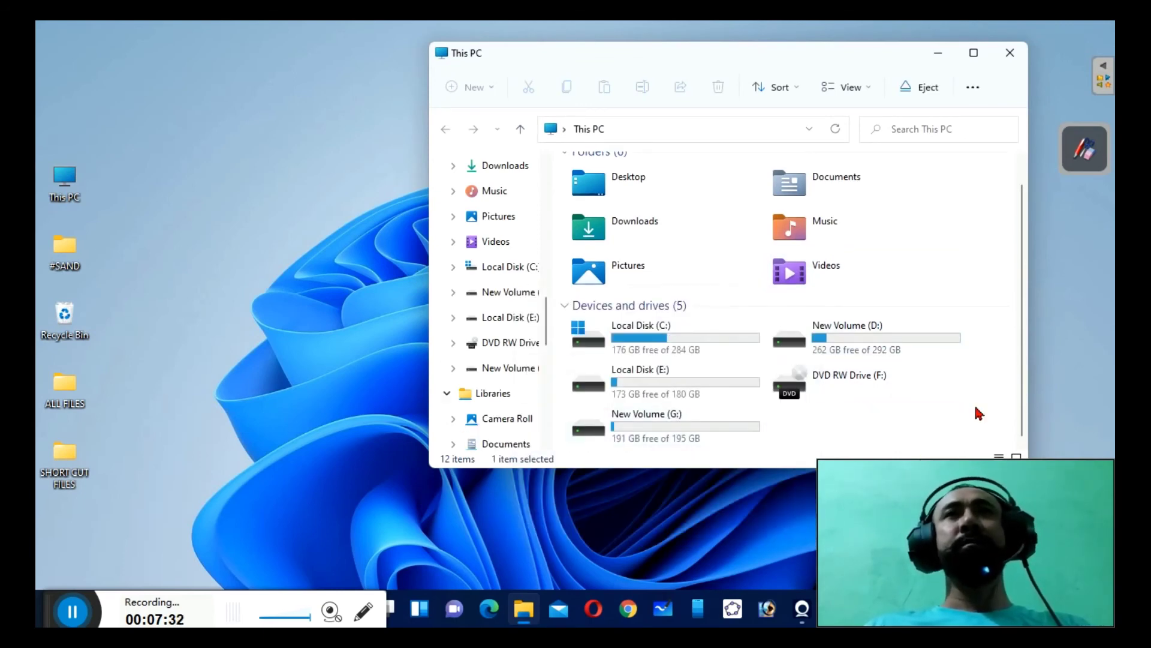
Step: Open the sources folder inside WIN11 on Local Disk (E:) and look through it for appraiserres.dll
double_click(673, 373)
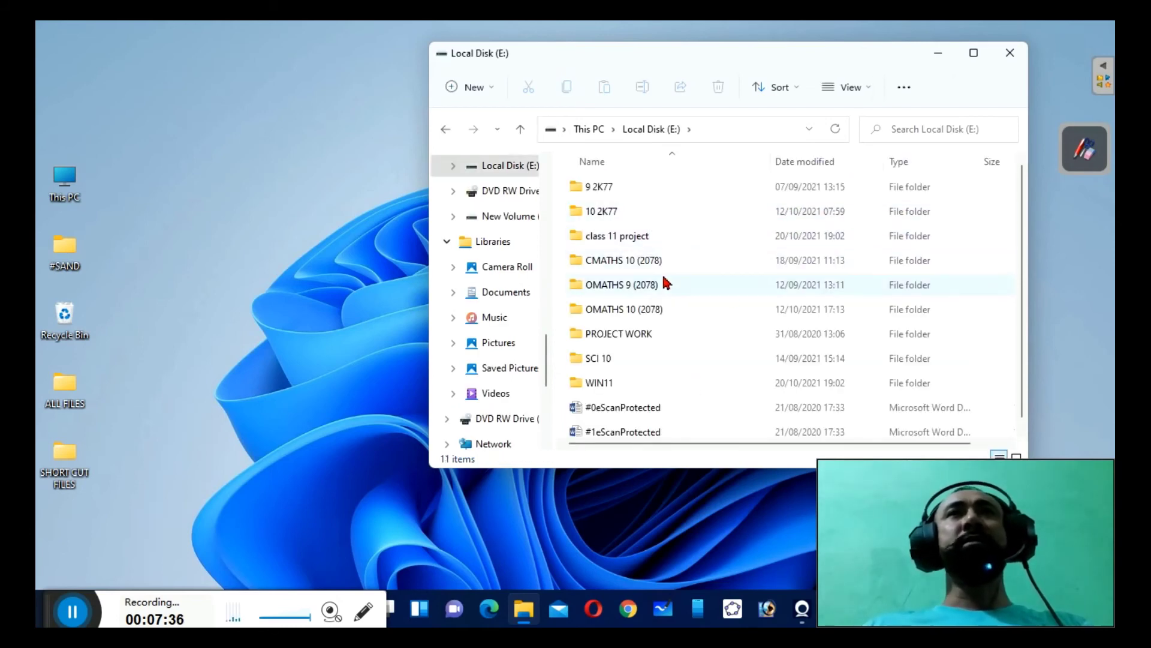
click(618, 384)
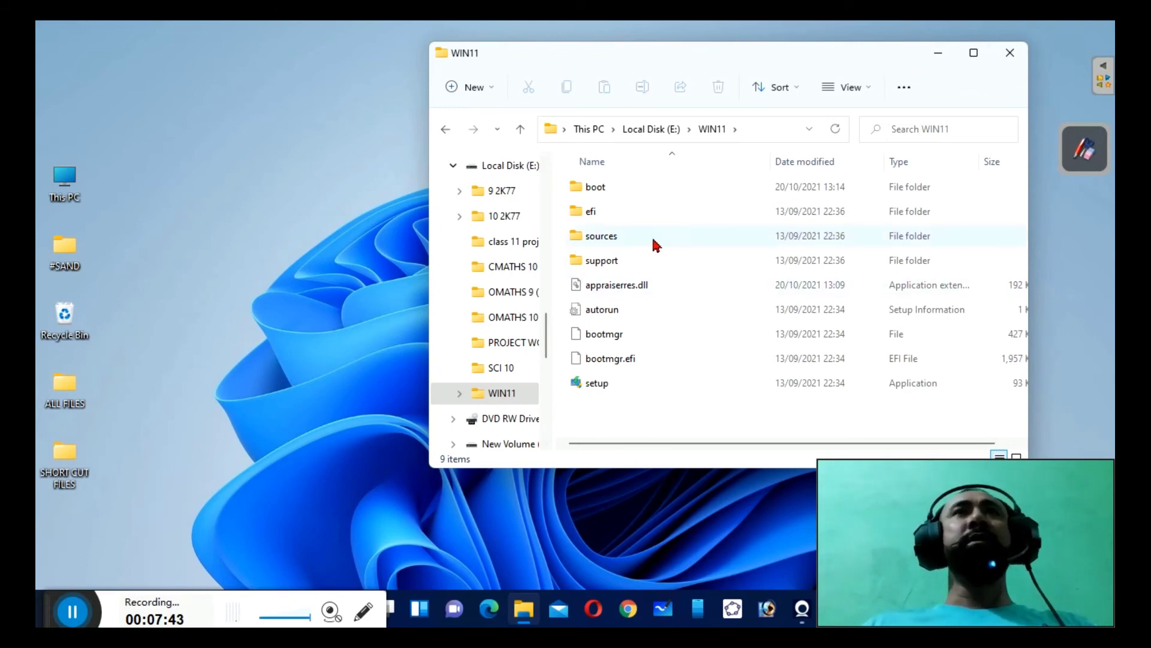
click(619, 235)
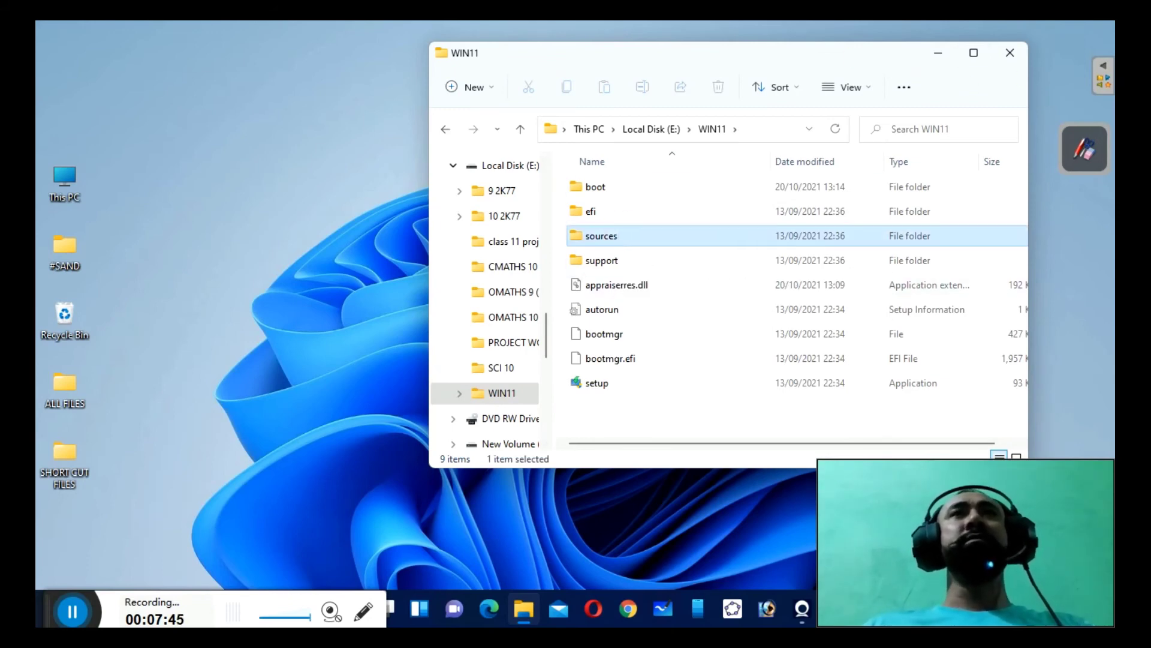
double_click(624, 240)
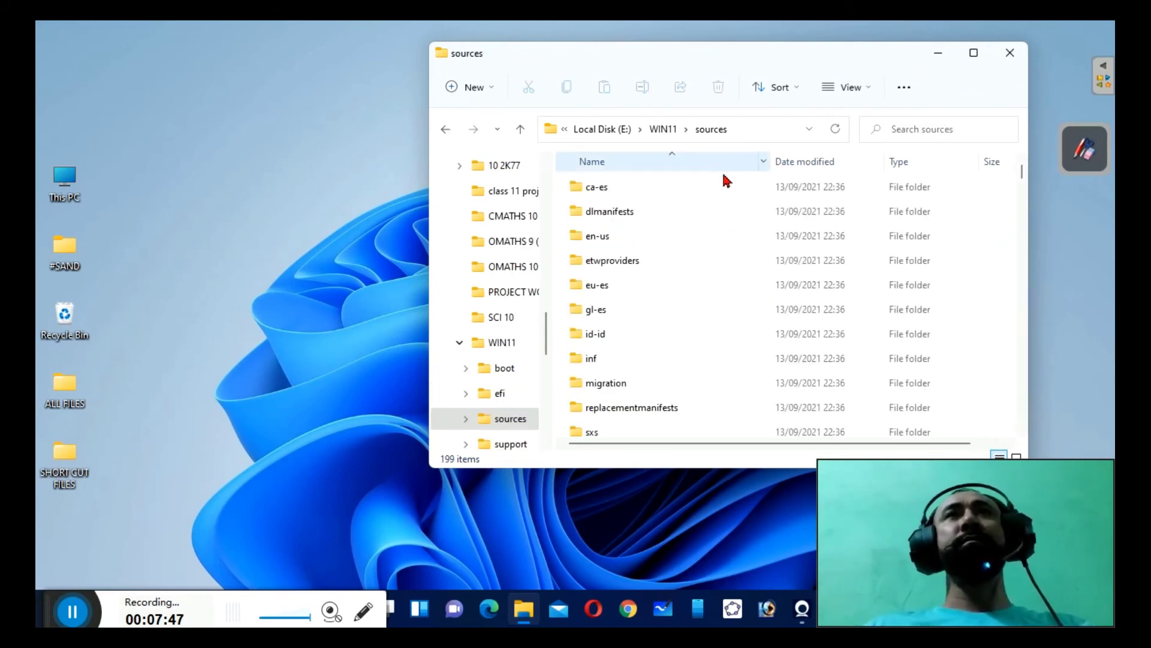
scroll(660, 336, down, 6)
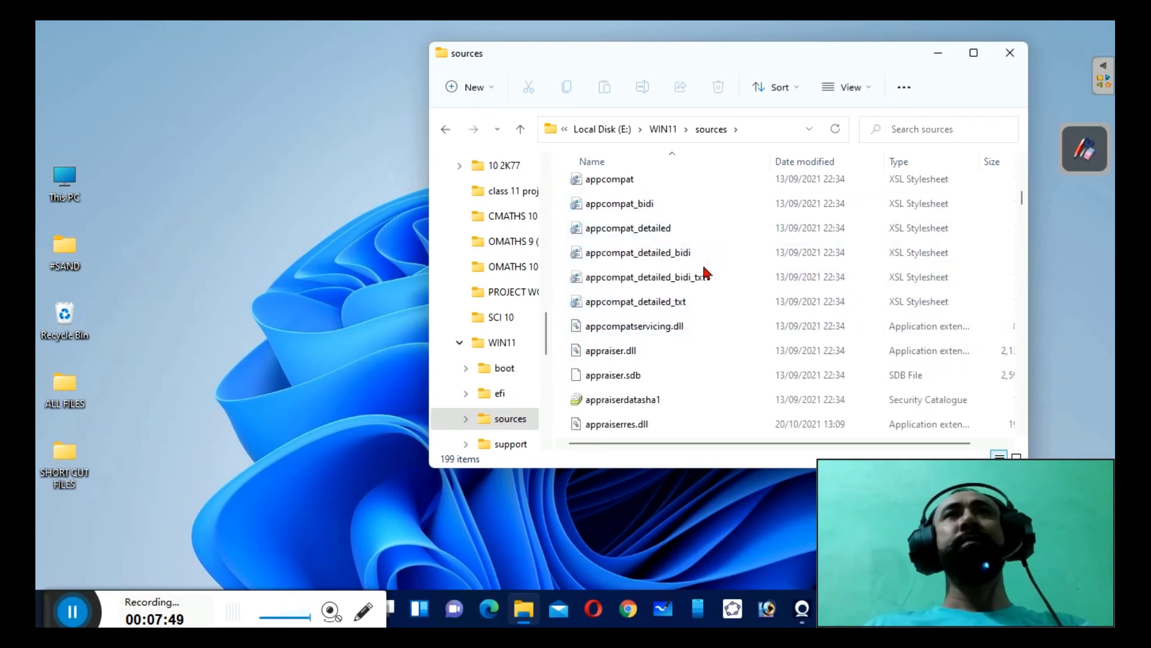
scroll(704, 264, up, 6)
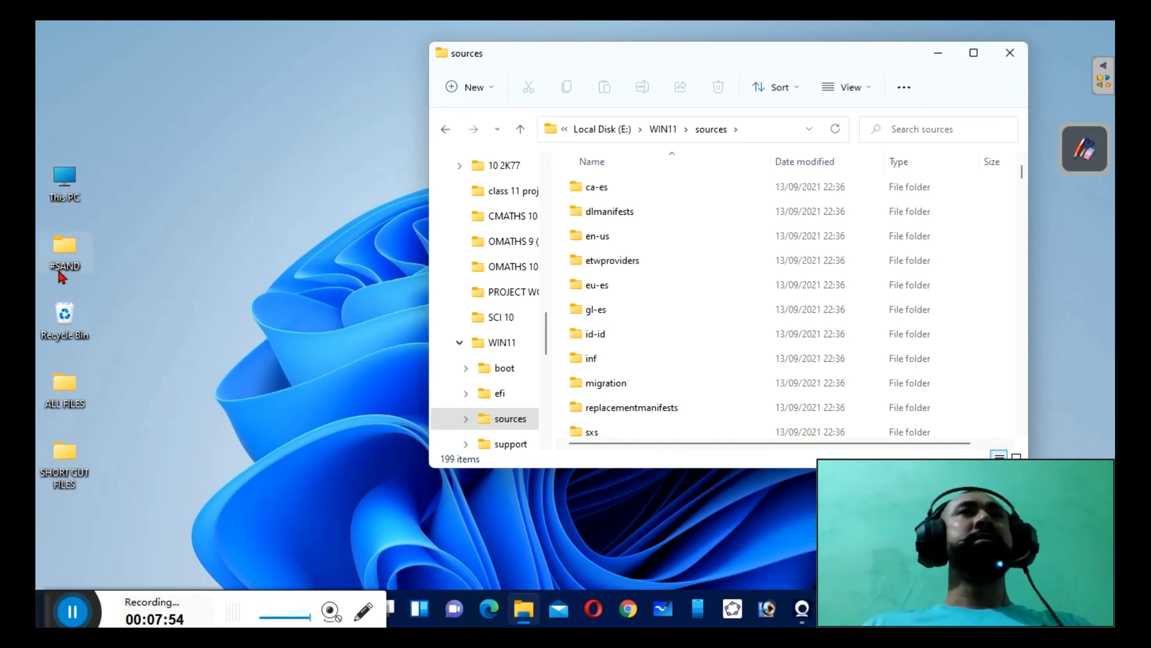
Step: Open New Volume (G:) in a second File Explorer window and cut the edited appraiserres.dll file
click(70, 191)
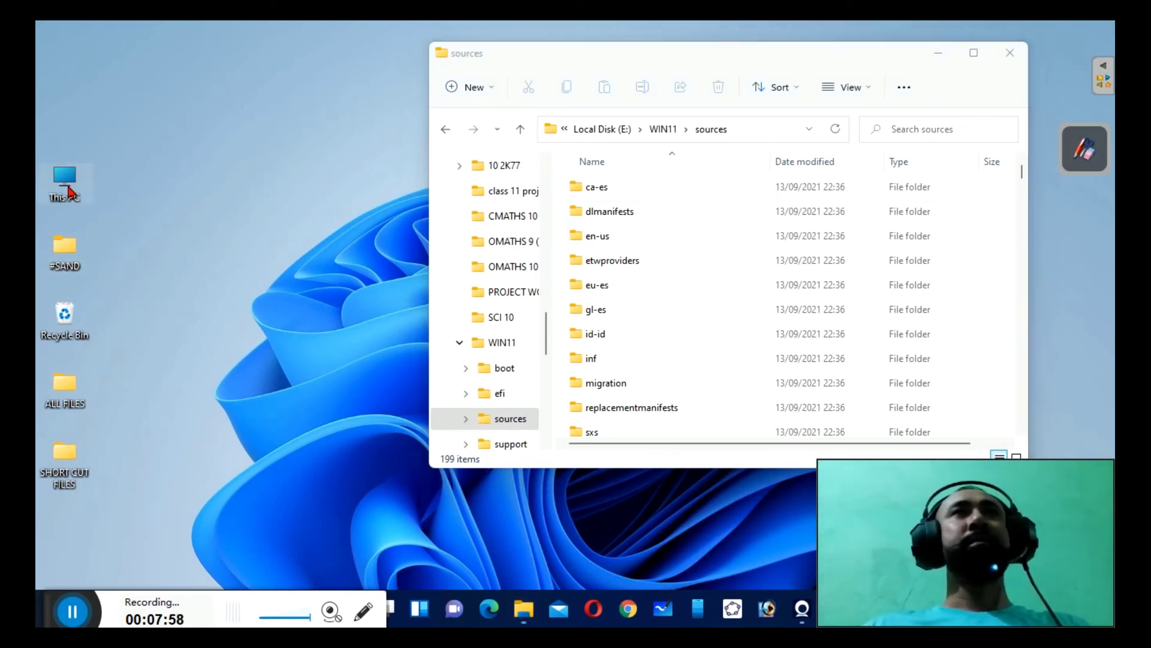
double_click(71, 191)
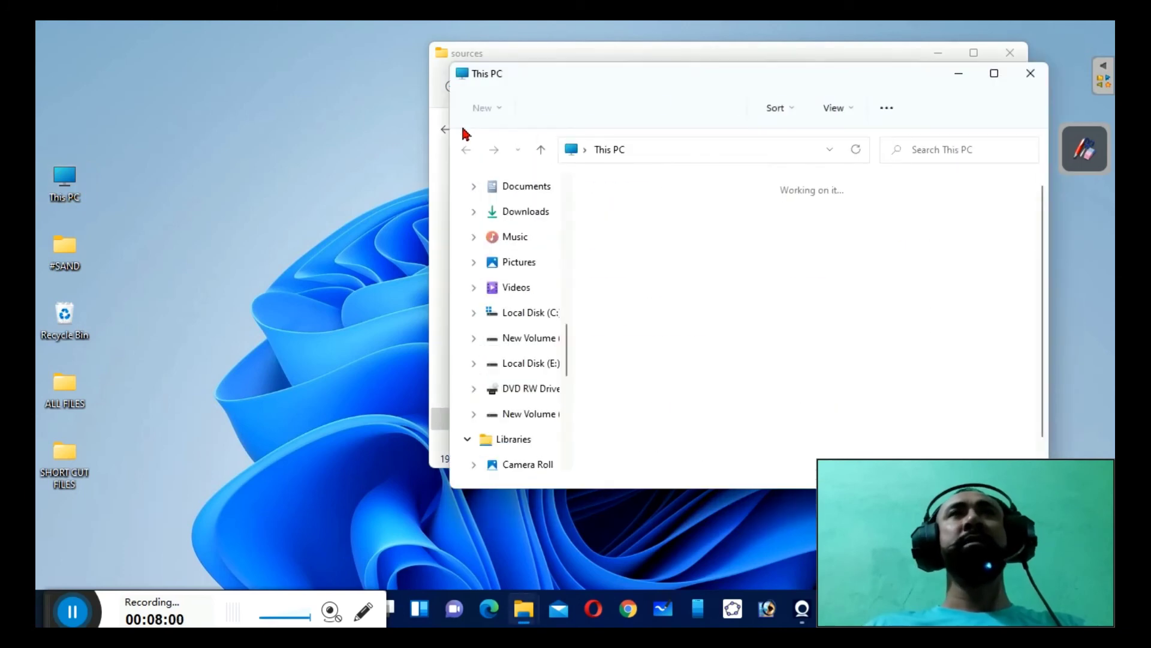
scroll(769, 401, down, 1)
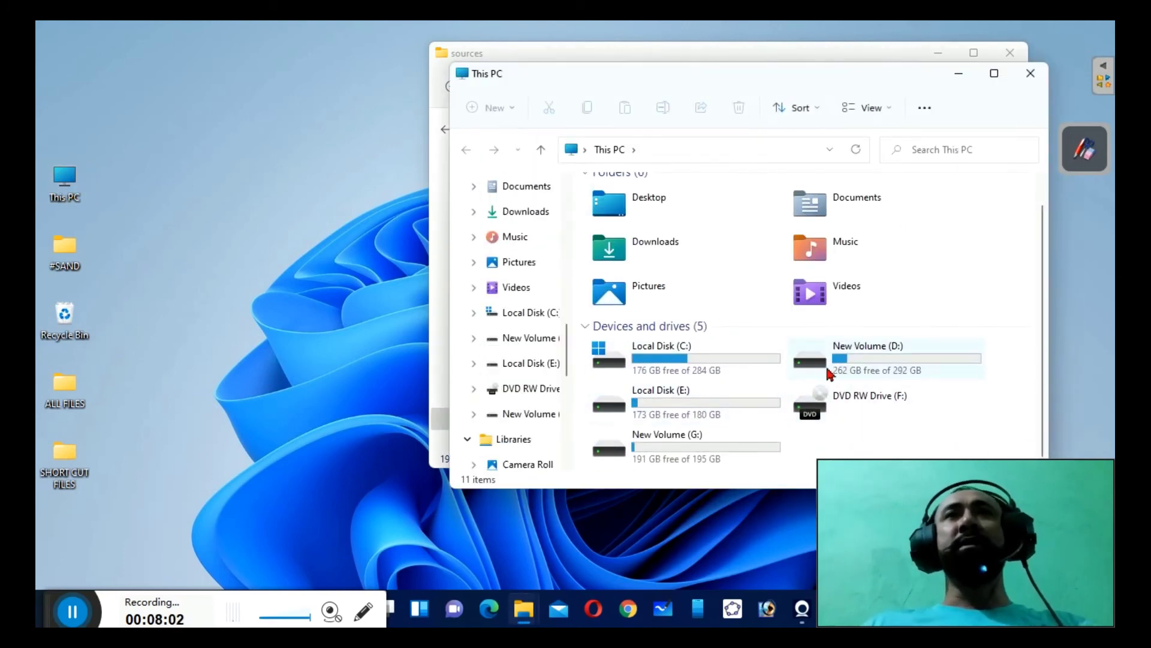
click(708, 454)
double_click(708, 454)
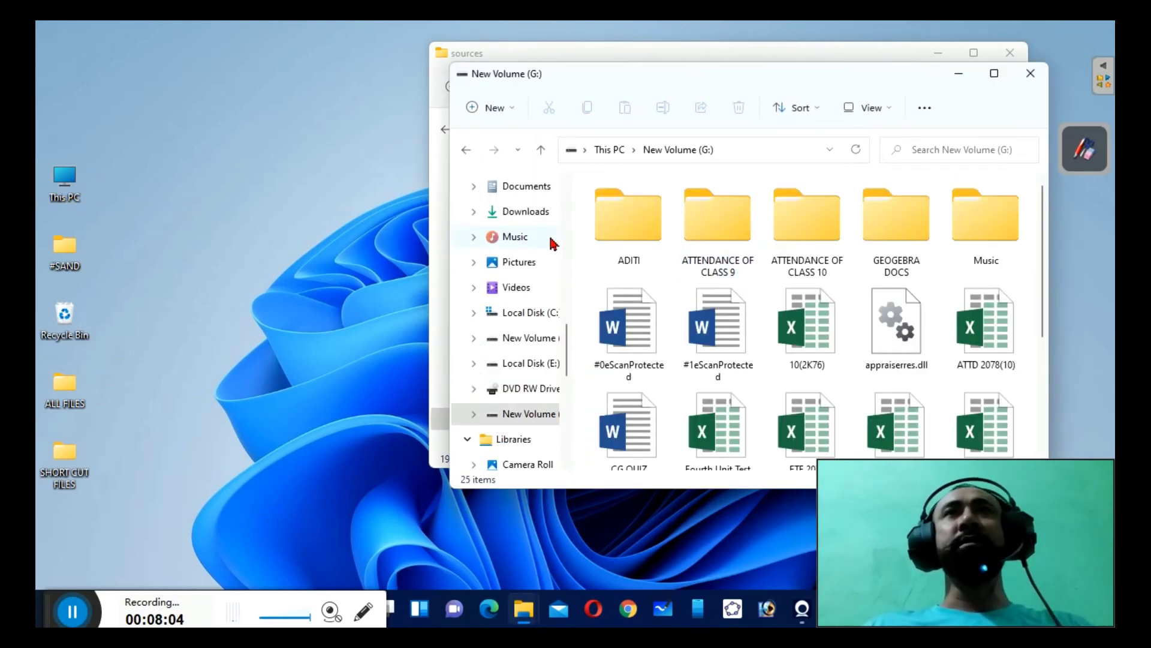
scroll(876, 306, down, 3)
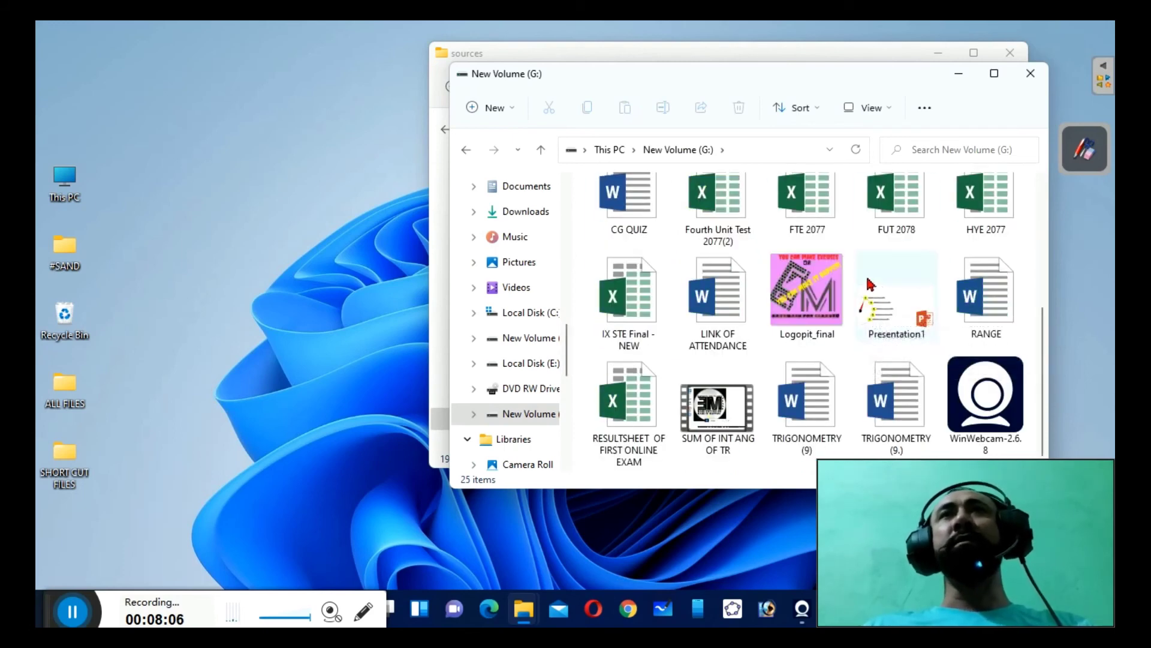
scroll(888, 318, up, 3)
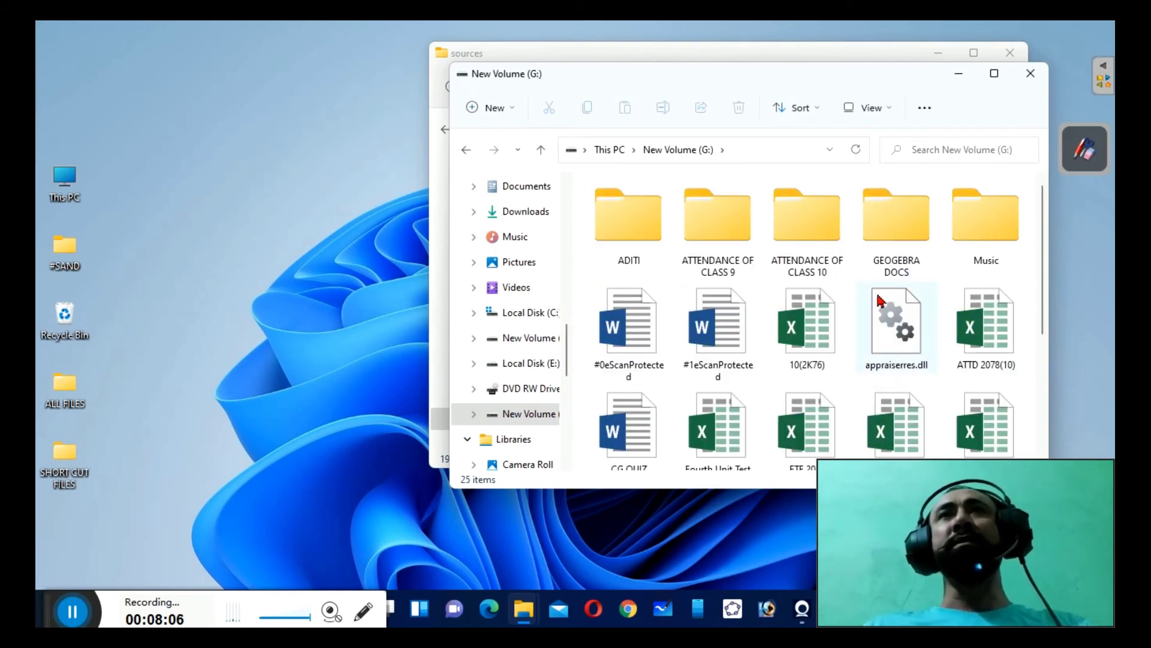
click(904, 335)
right_click(904, 334)
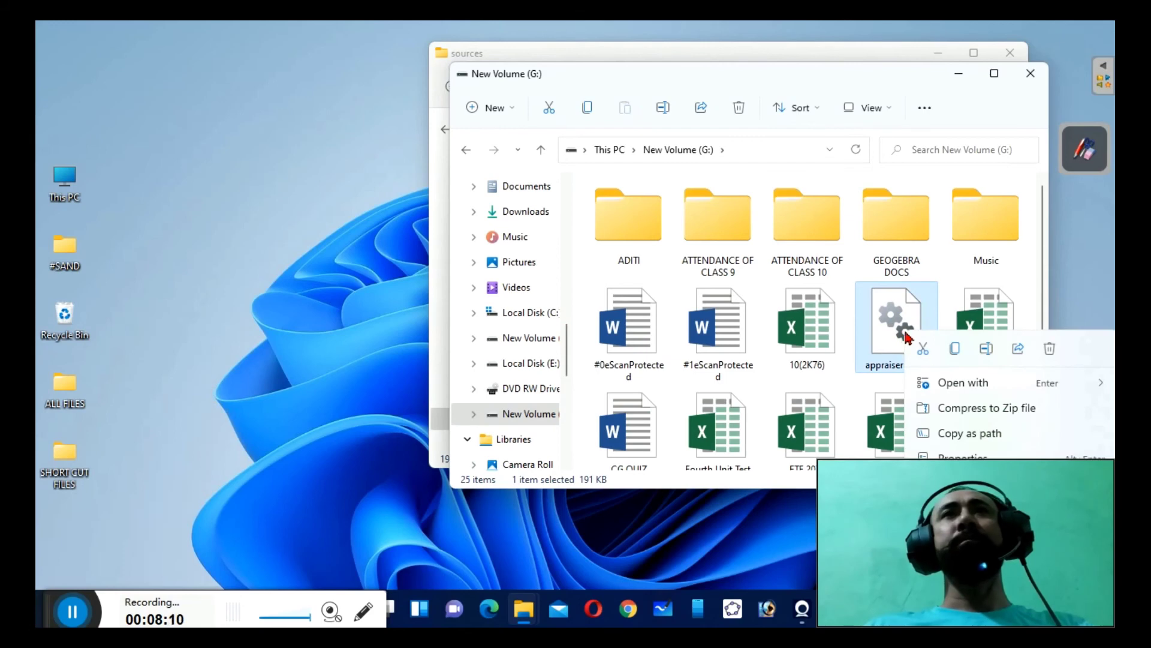
click(923, 352)
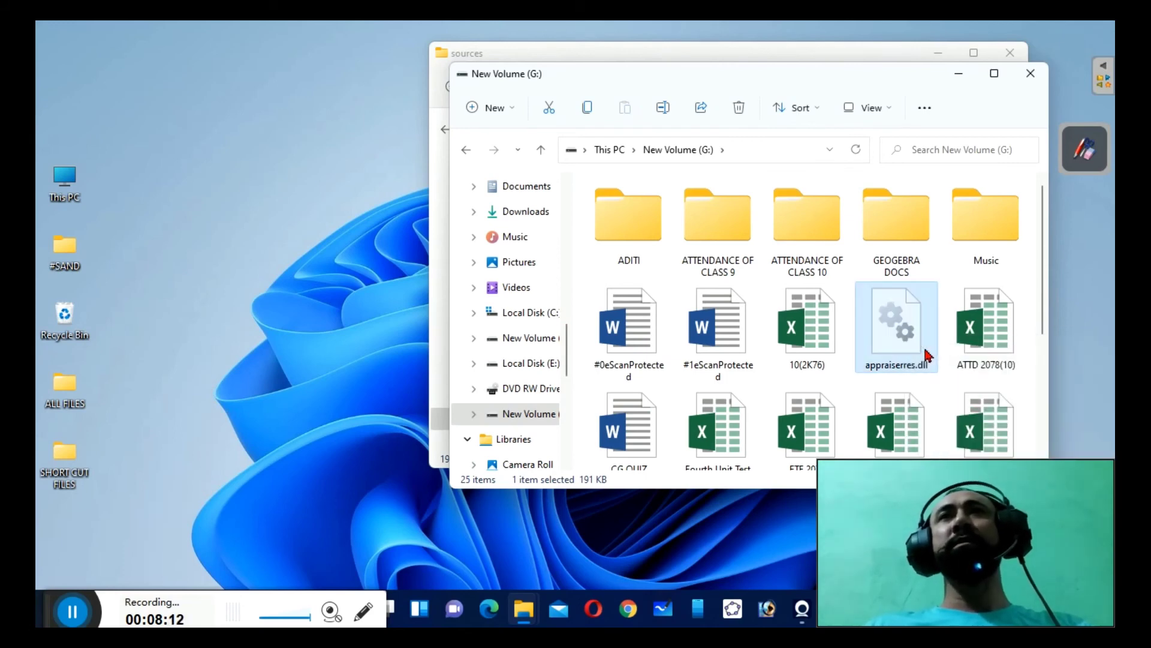
Step: Close the New Volume (G:) window, go back from sources to the WIN11 folder and close that window too
click(1031, 73)
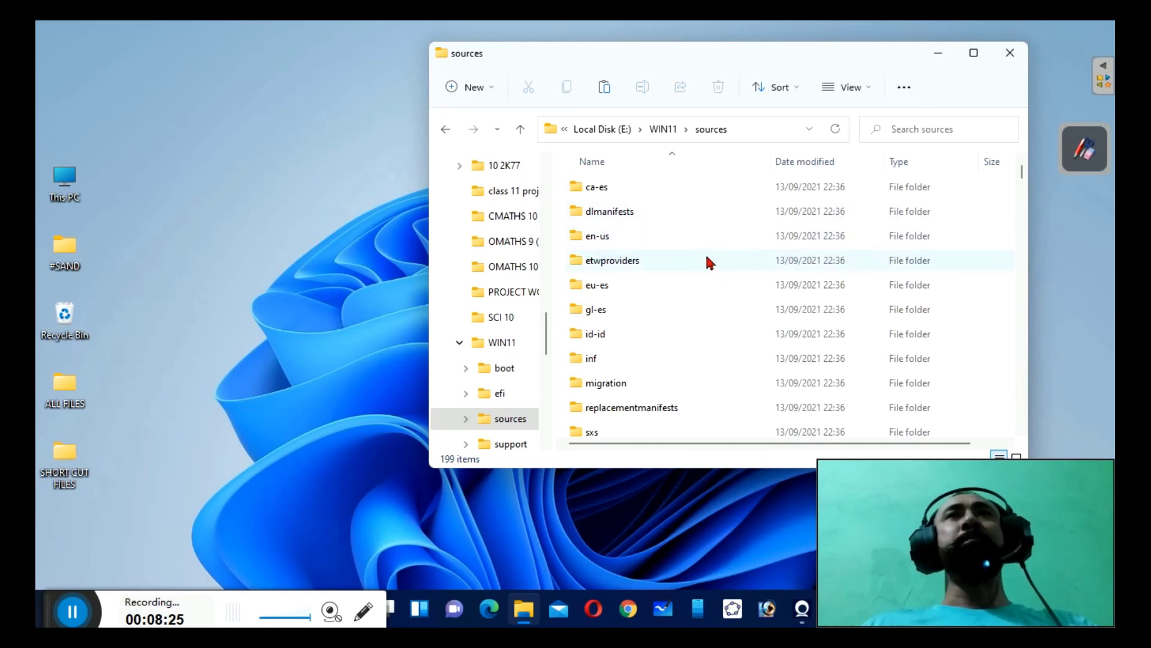
click(447, 131)
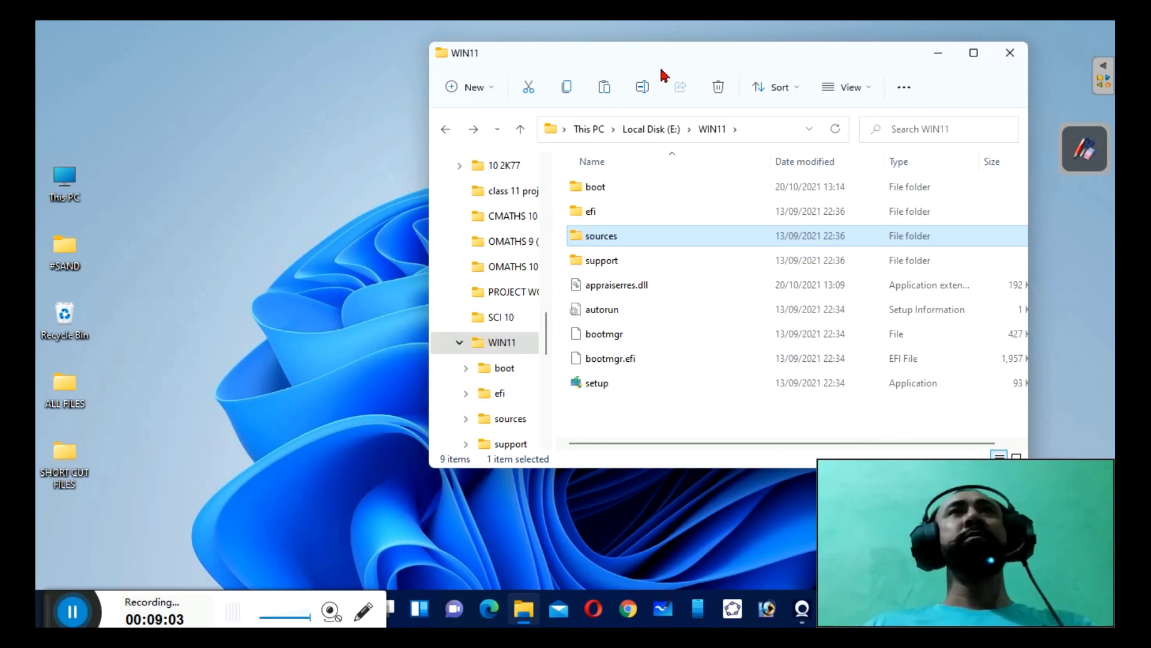
click(1012, 54)
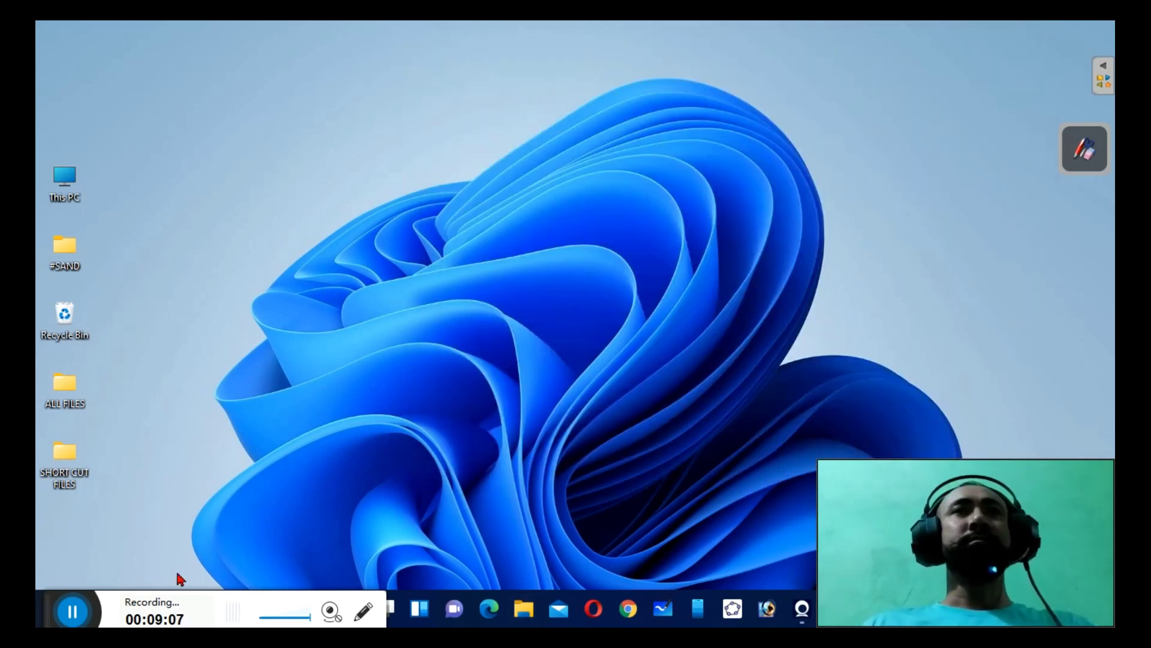